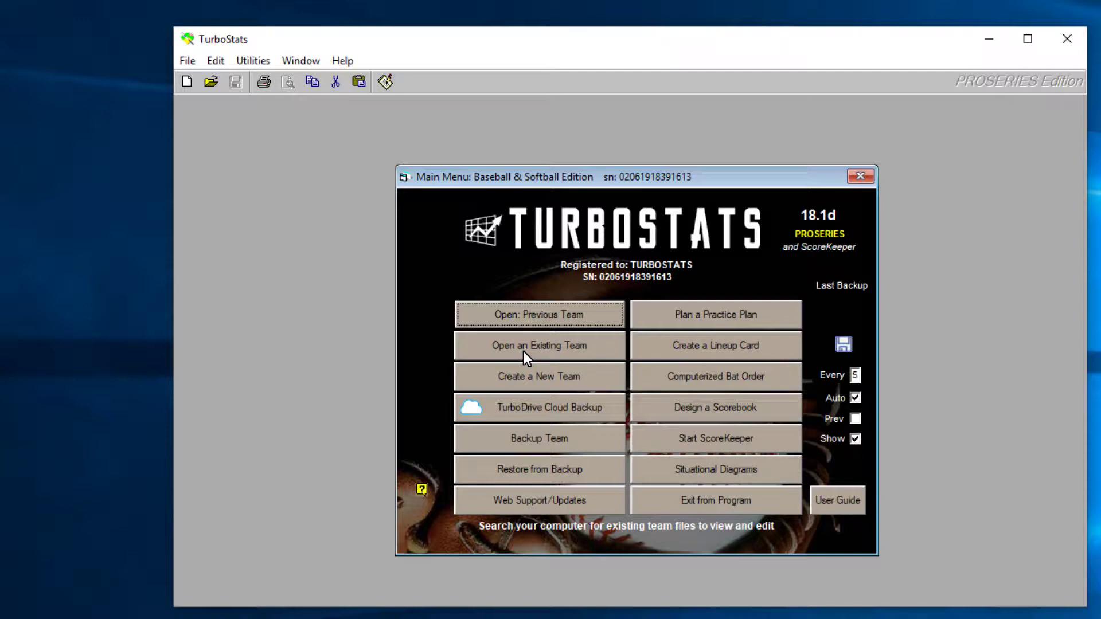
Create a new team file named dallastigers19 in the customer support files folder.
{"action": "left_click", "coordinate": [513, 378]}
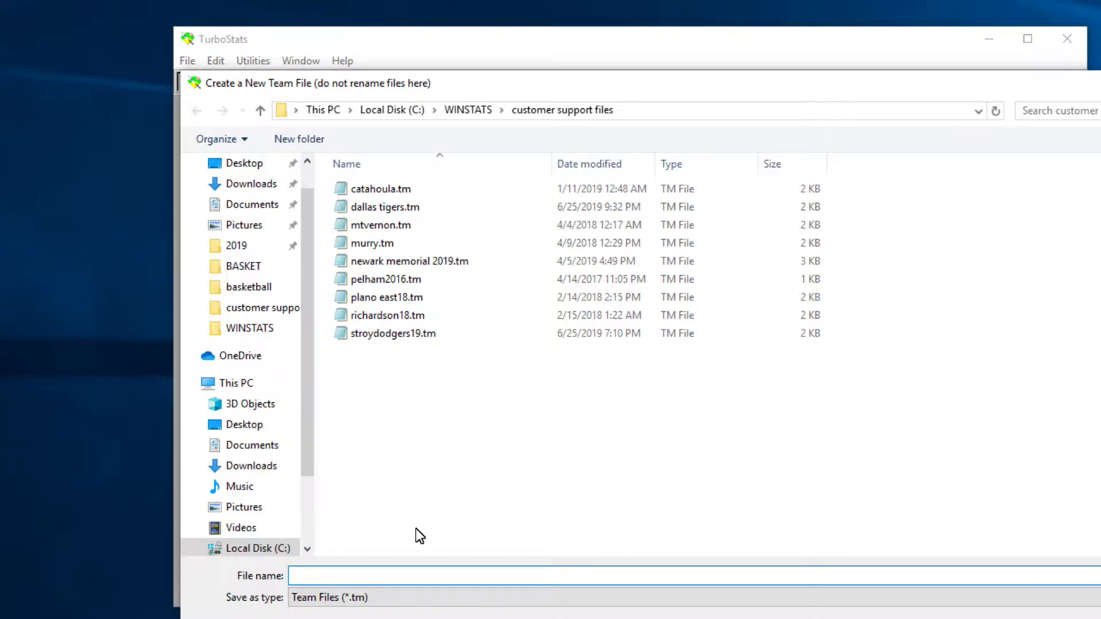
{"action": "type", "text": "dallast"}
{"action": "type", "text": "igers"}
{"action": "type", "text": "18"}
{"action": "key", "text": "Return"}
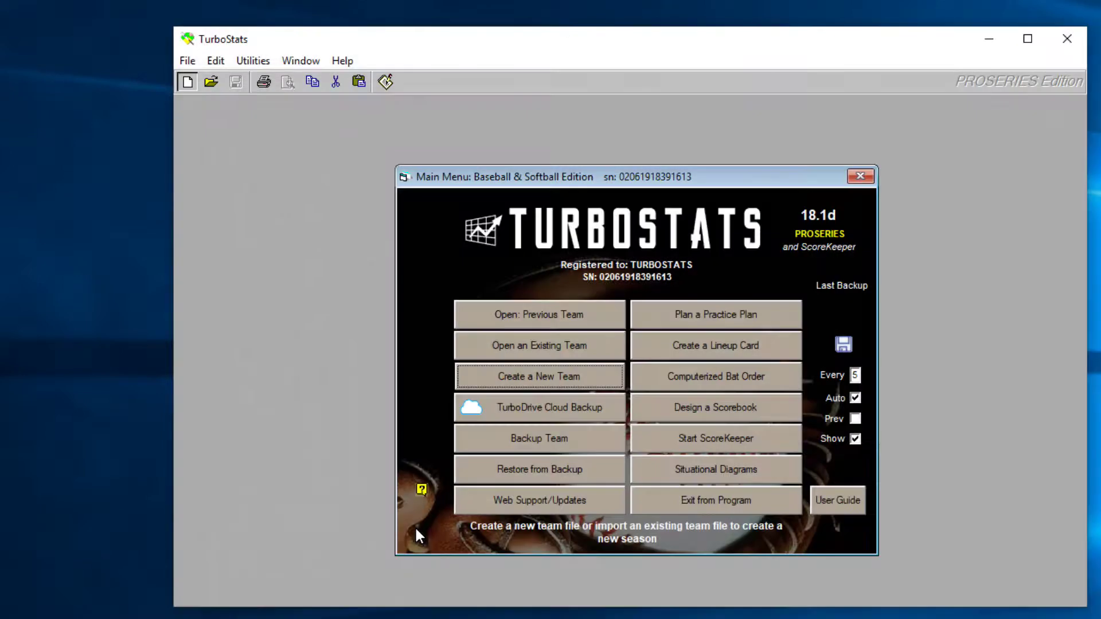
Set the team name to Dallas Tigers, the innings to 7 and the abbreviation to DT.
{"action": "left_click", "coordinate": [224, 127]}
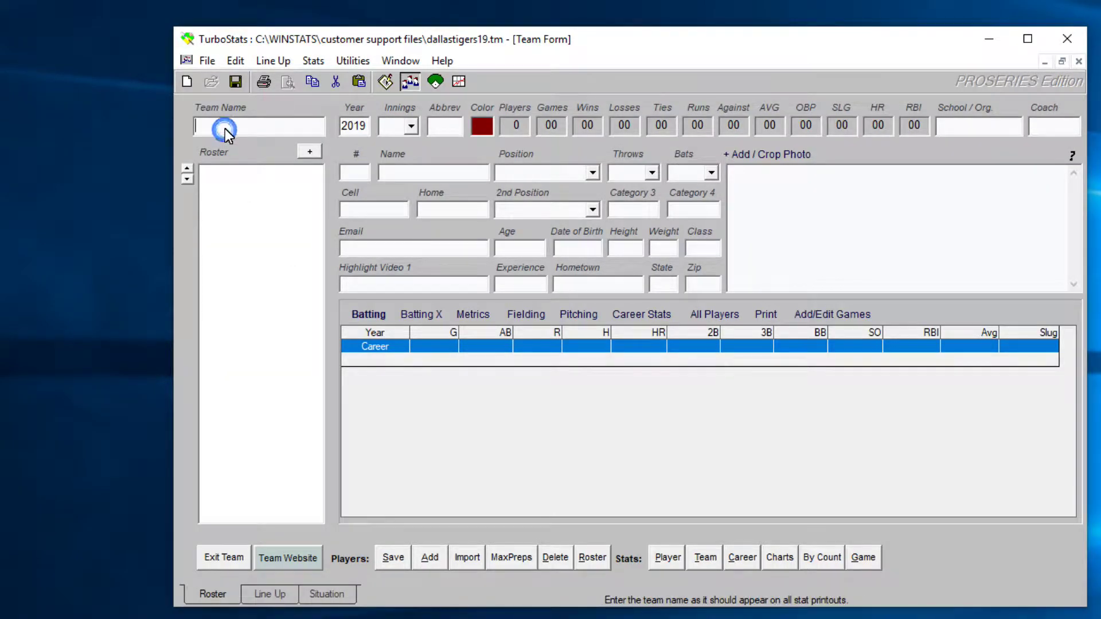
{"action": "type", "text": "Dallas Tigers"}
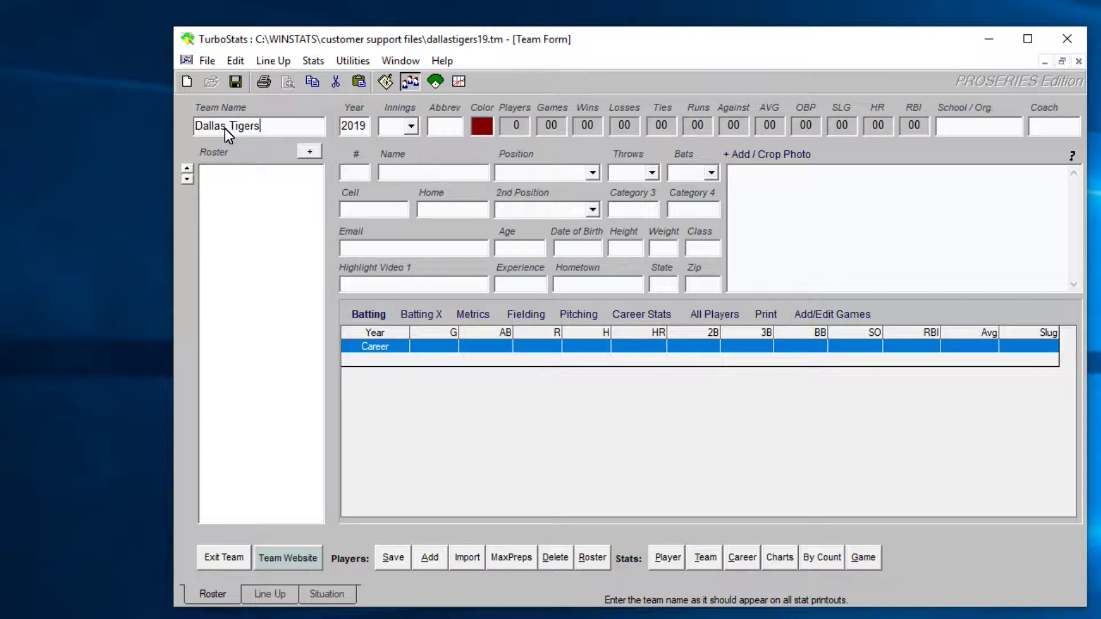
{"action": "left_click", "coordinate": [404, 127]}
{"action": "left_click", "coordinate": [393, 156]}
{"action": "left_click", "coordinate": [438, 126]}
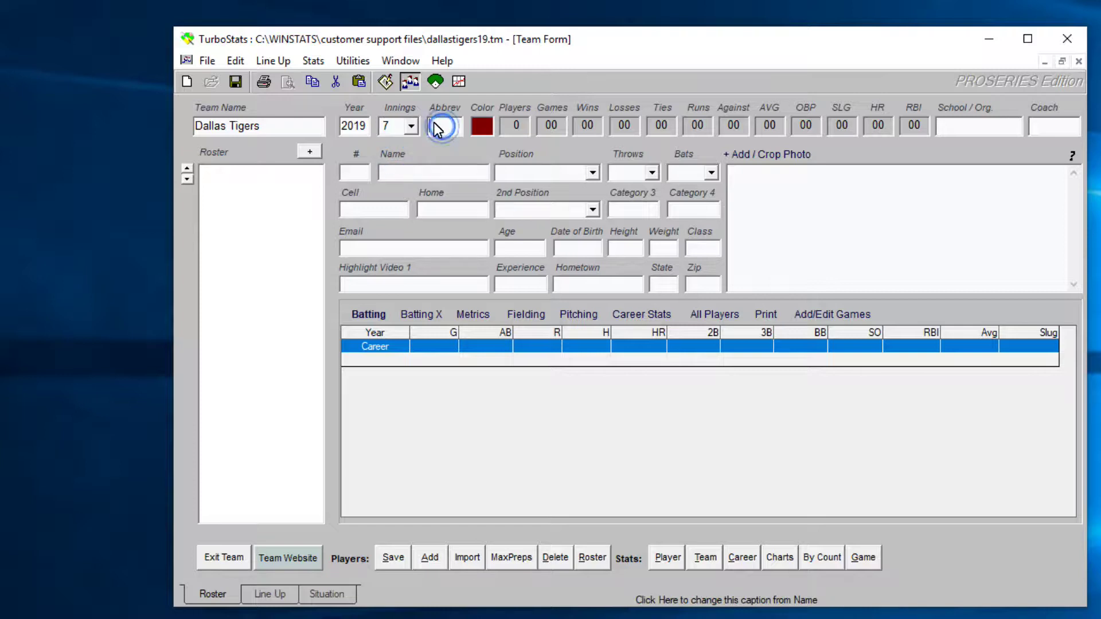
{"action": "type", "text": "DT"}
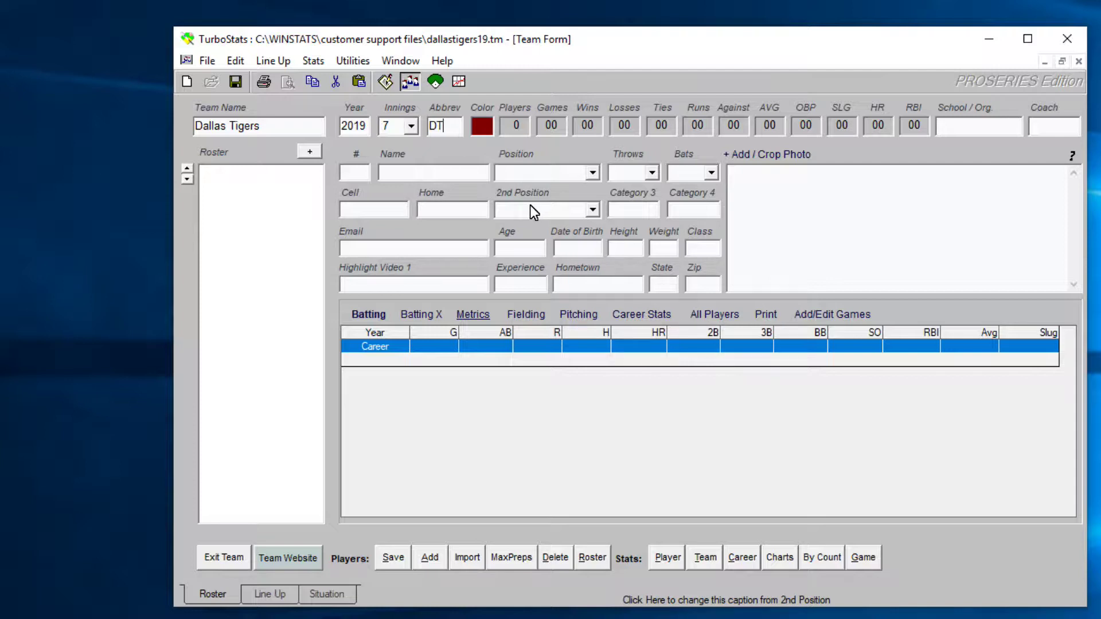
Open the Game Form for the team, accepting the creation of its new game file without entering players first.
{"action": "left_click", "coordinate": [863, 559]}
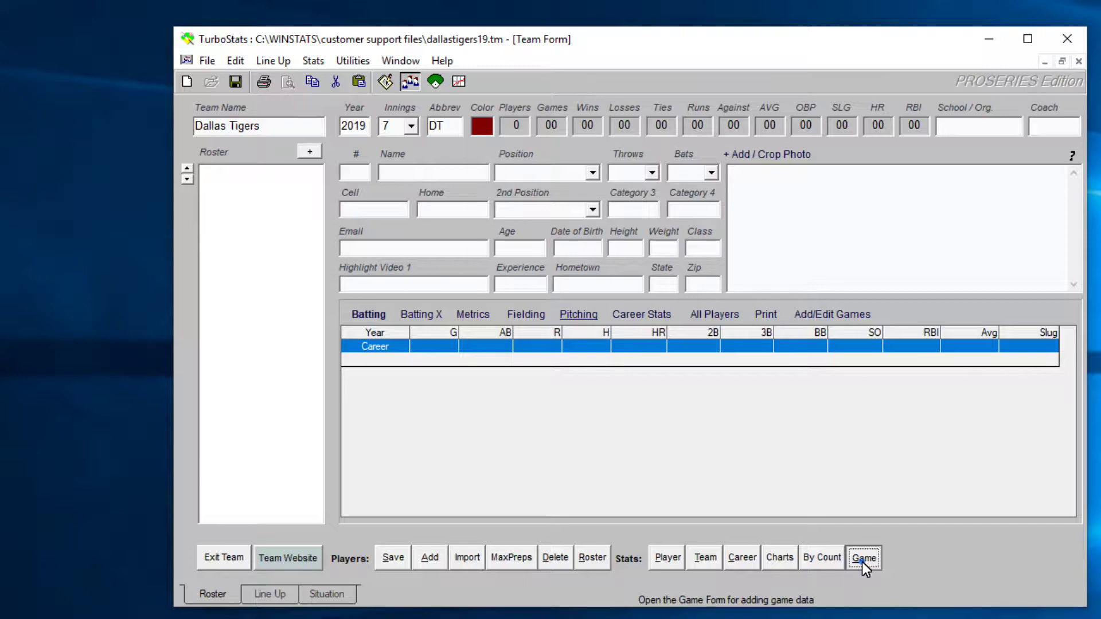
{"action": "left_click", "coordinate": [813, 402]}
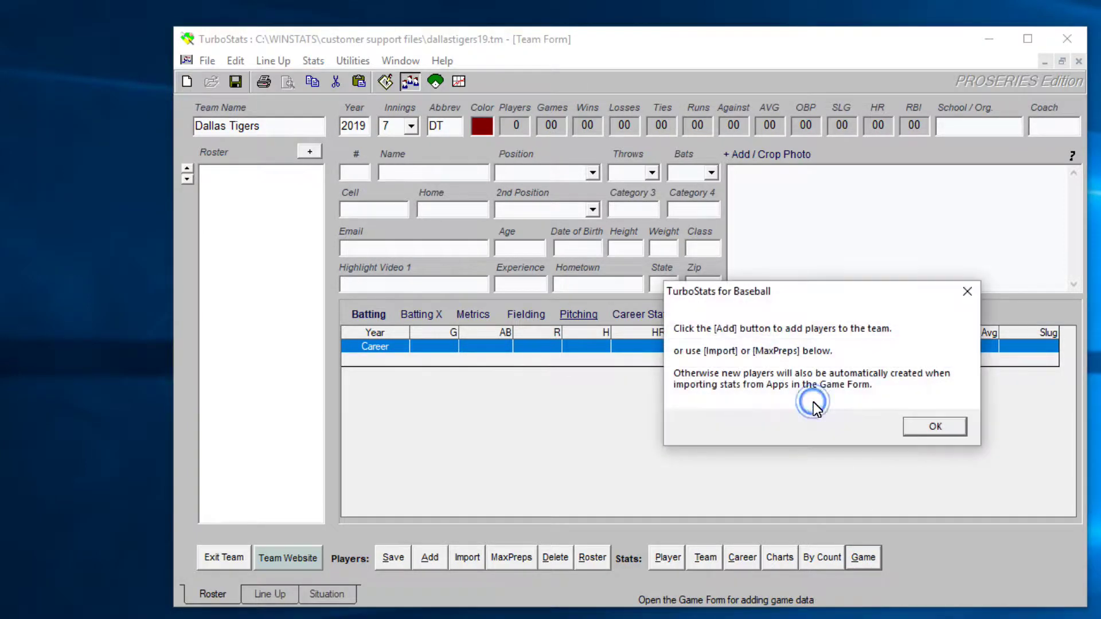
{"action": "left_click", "coordinate": [926, 431]}
{"action": "left_click", "coordinate": [951, 549]}
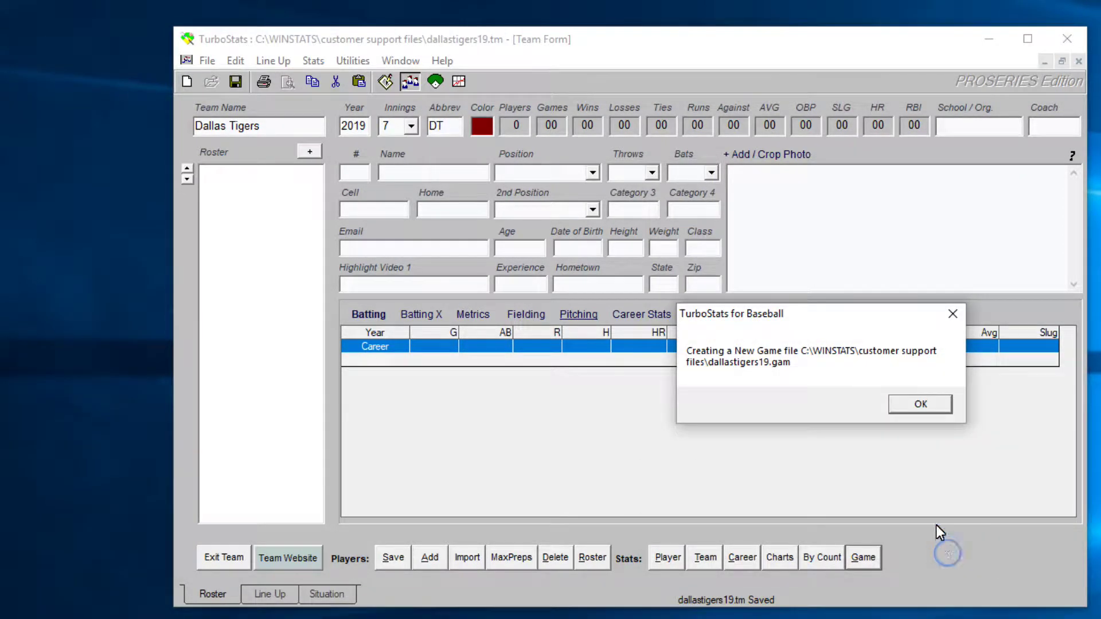
{"action": "left_click", "coordinate": [915, 413]}
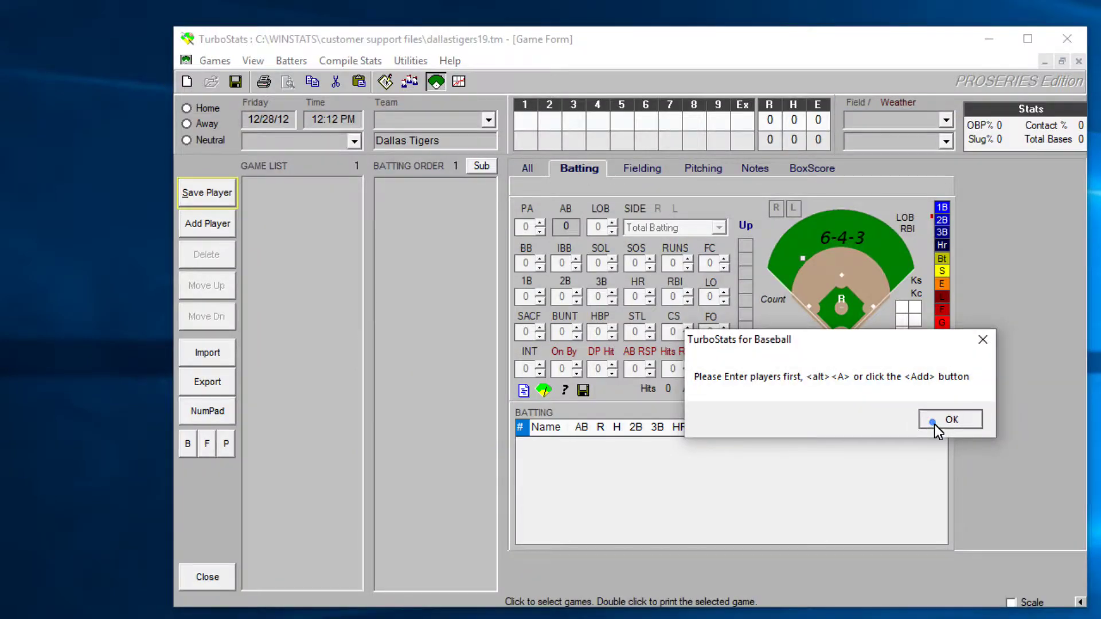
{"action": "left_click", "coordinate": [934, 424]}
{"action": "left_click", "coordinate": [926, 476]}
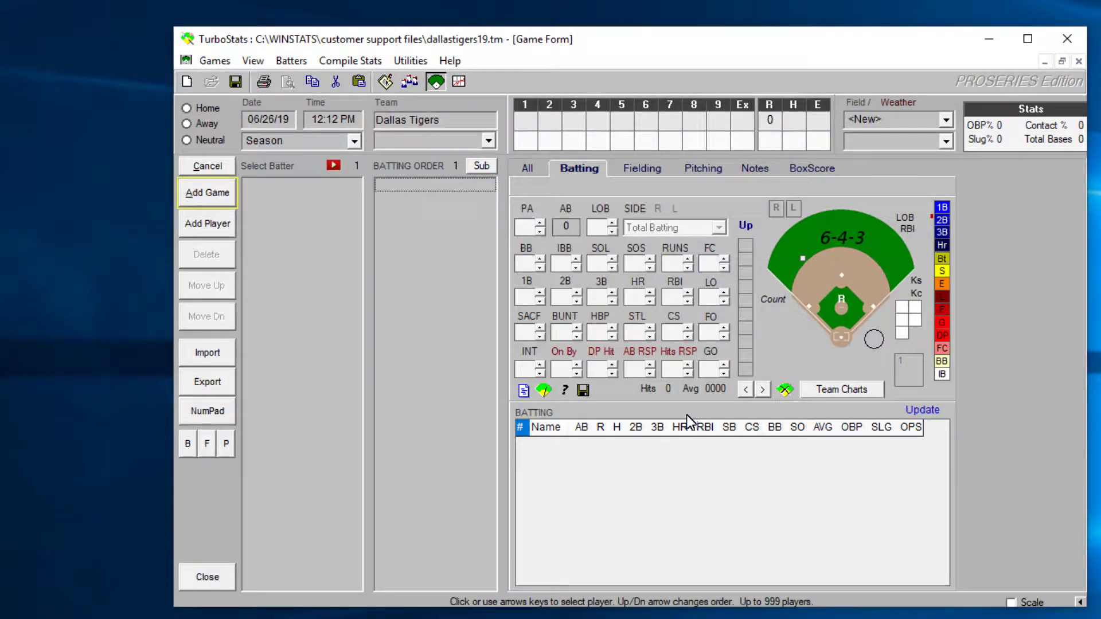
Start a game import from the iScore app and bring up the box score importer.
{"action": "left_click", "coordinate": [198, 354]}
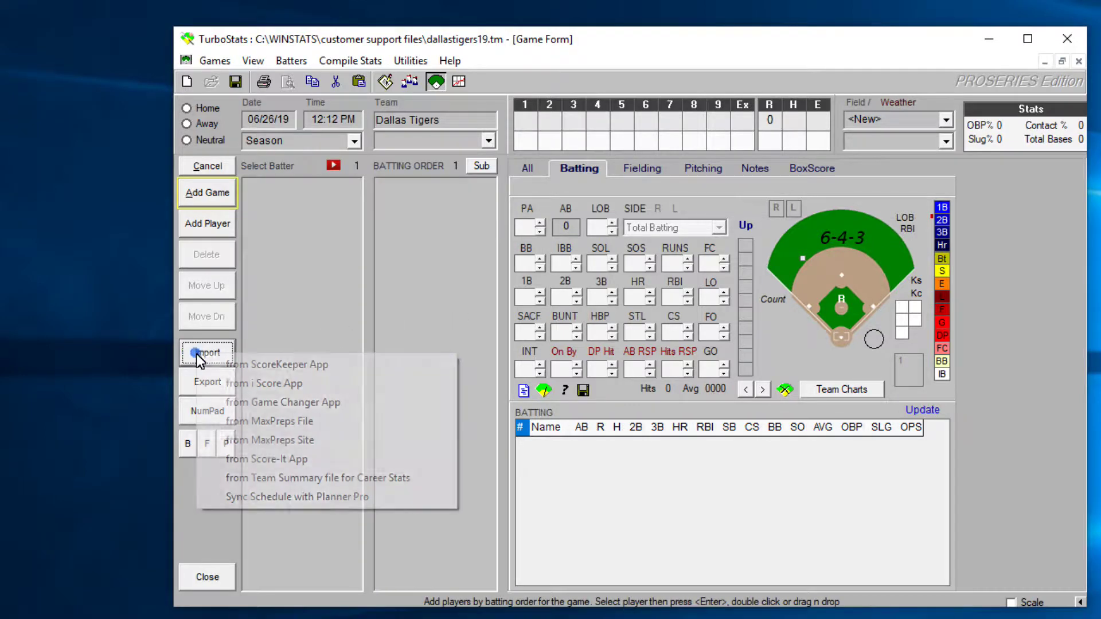
{"action": "left_click", "coordinate": [246, 384]}
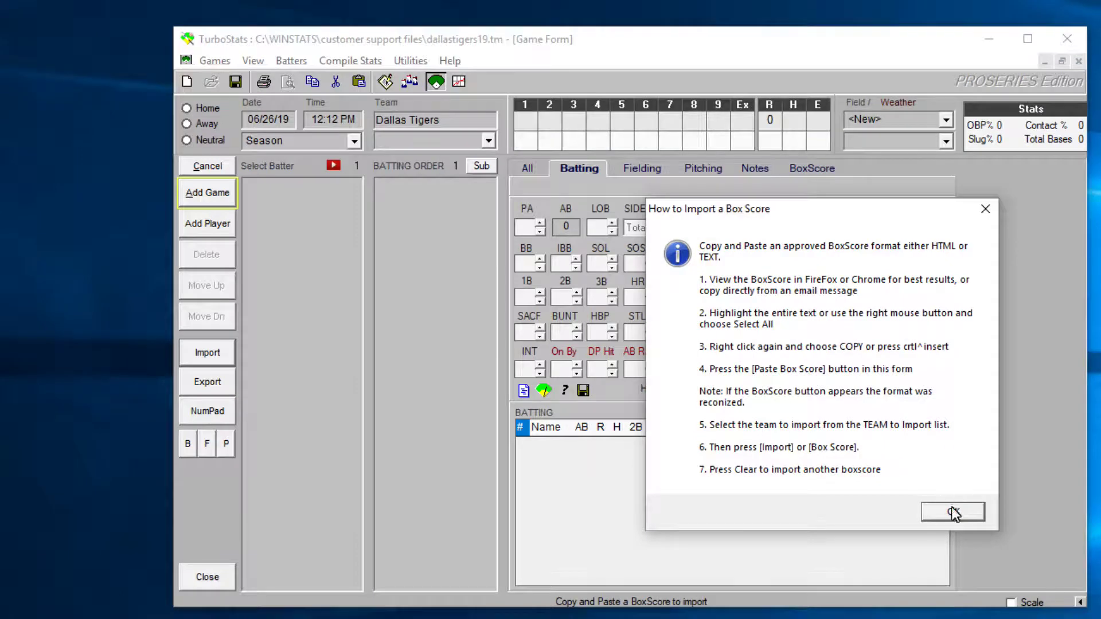
{"action": "left_click", "coordinate": [951, 506]}
{"action": "left_click_drag", "start_coordinate": [415, 136], "coordinate": [475, 141]}
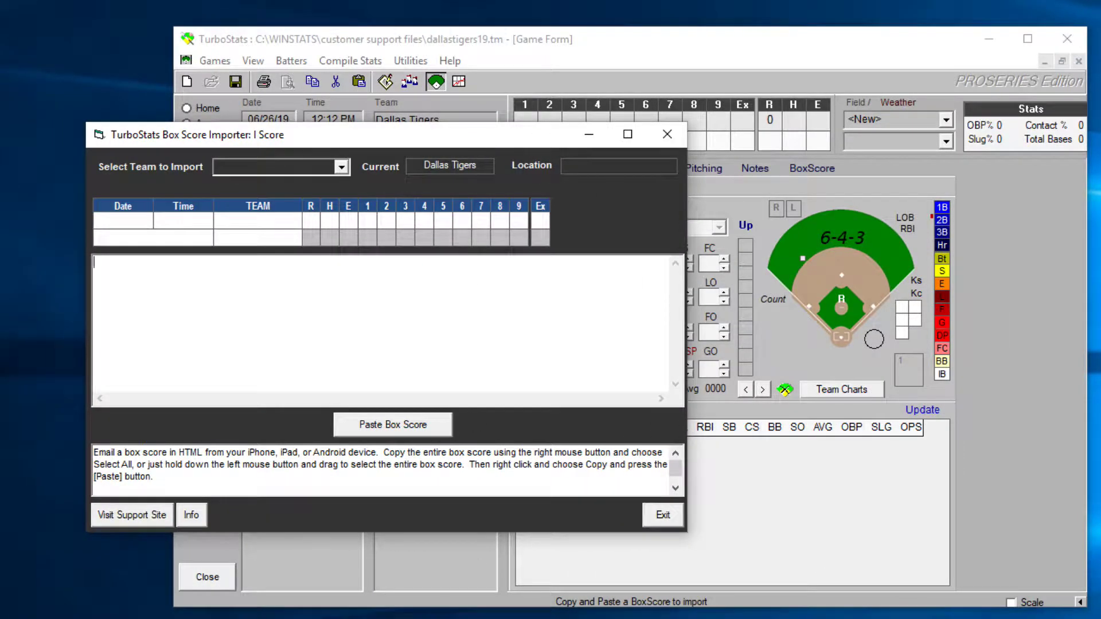
Switch to the Mail app and save the iScore email's scorecard.pdf attachment to WINSTATS\customer support files.
{"action": "left_click", "coordinate": [522, 618]}
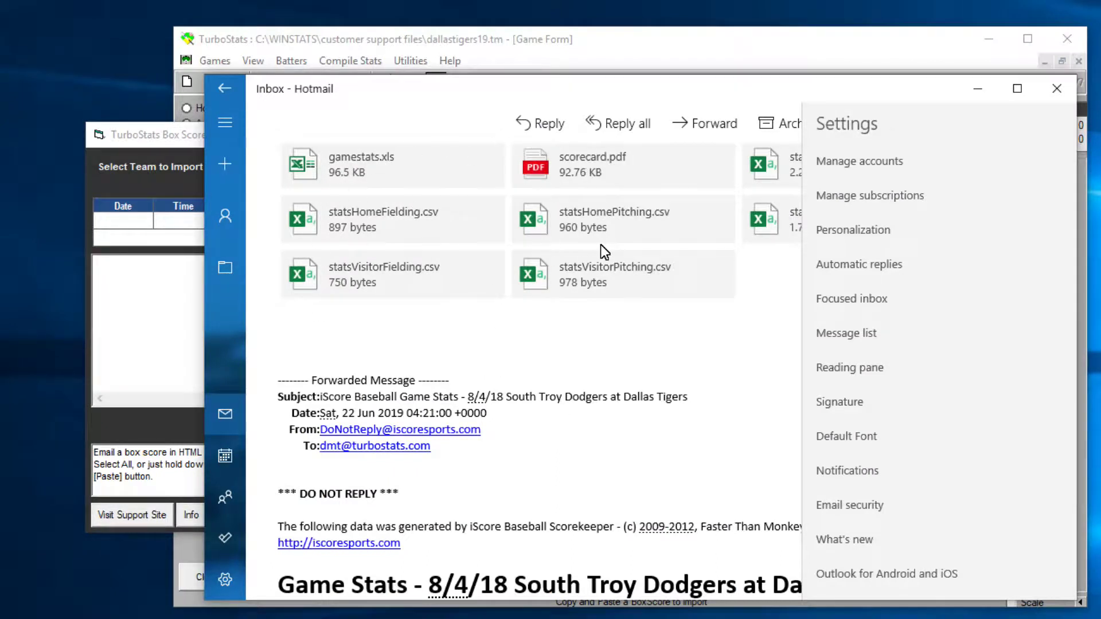
{"action": "left_click", "coordinate": [587, 166]}
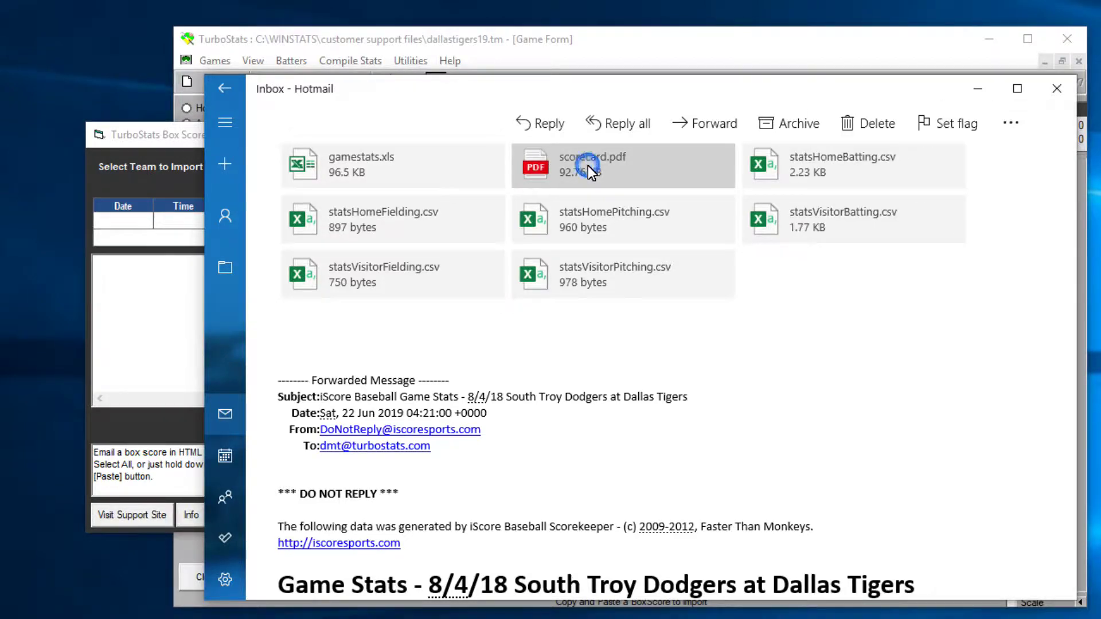
{"action": "right_click", "coordinate": [546, 172]}
{"action": "left_click", "coordinate": [570, 202]}
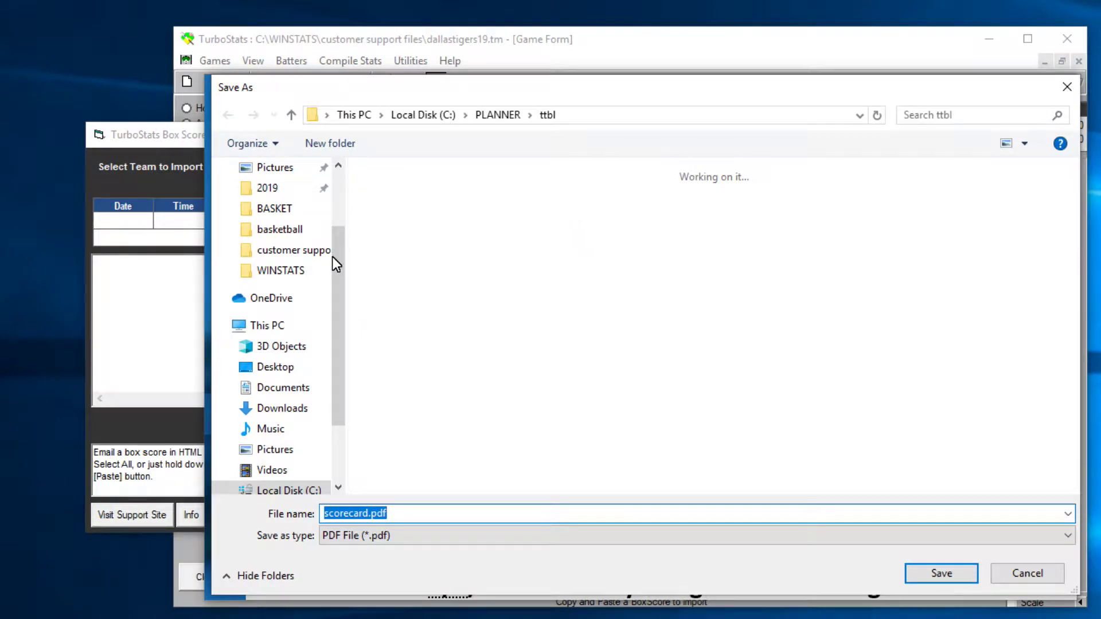
{"action": "left_click", "coordinate": [289, 272]}
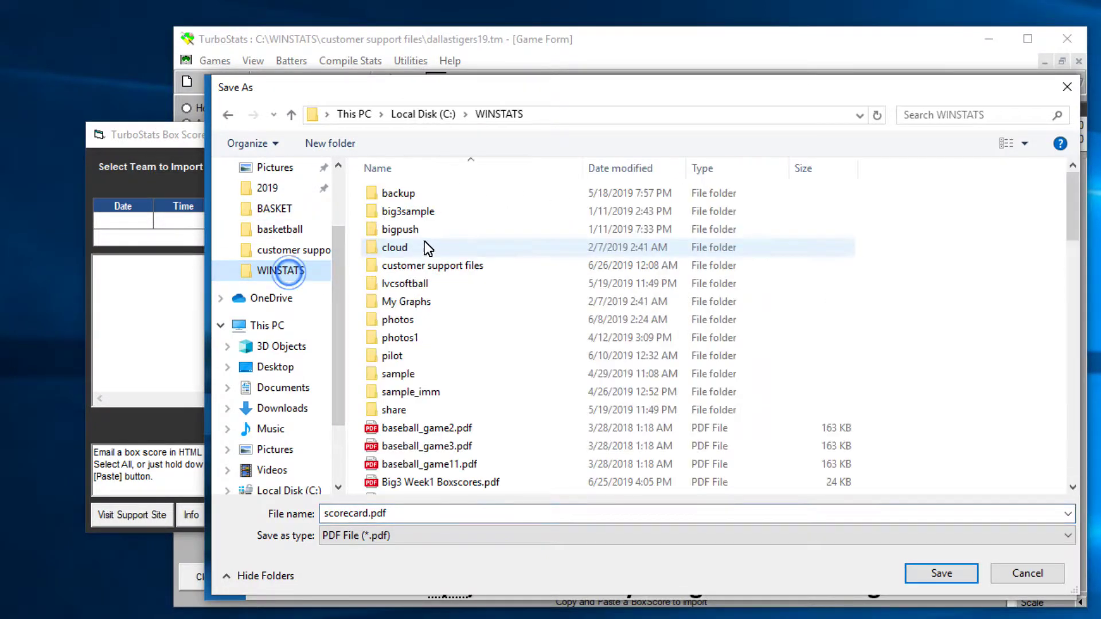
{"action": "double_click", "coordinate": [421, 267]}
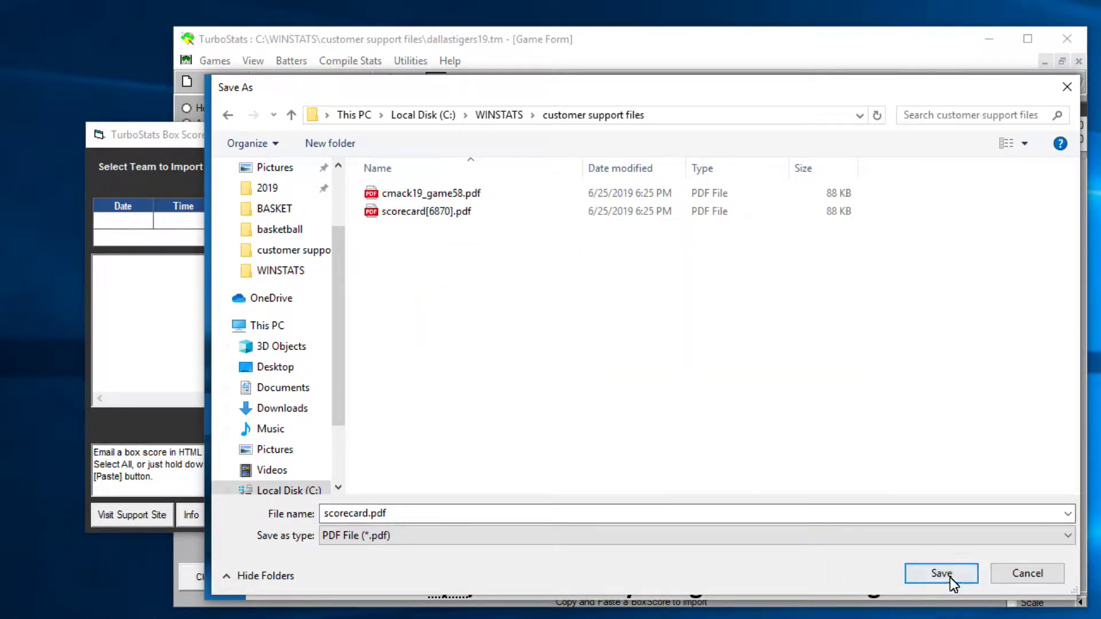
{"action": "left_click", "coordinate": [940, 574]}
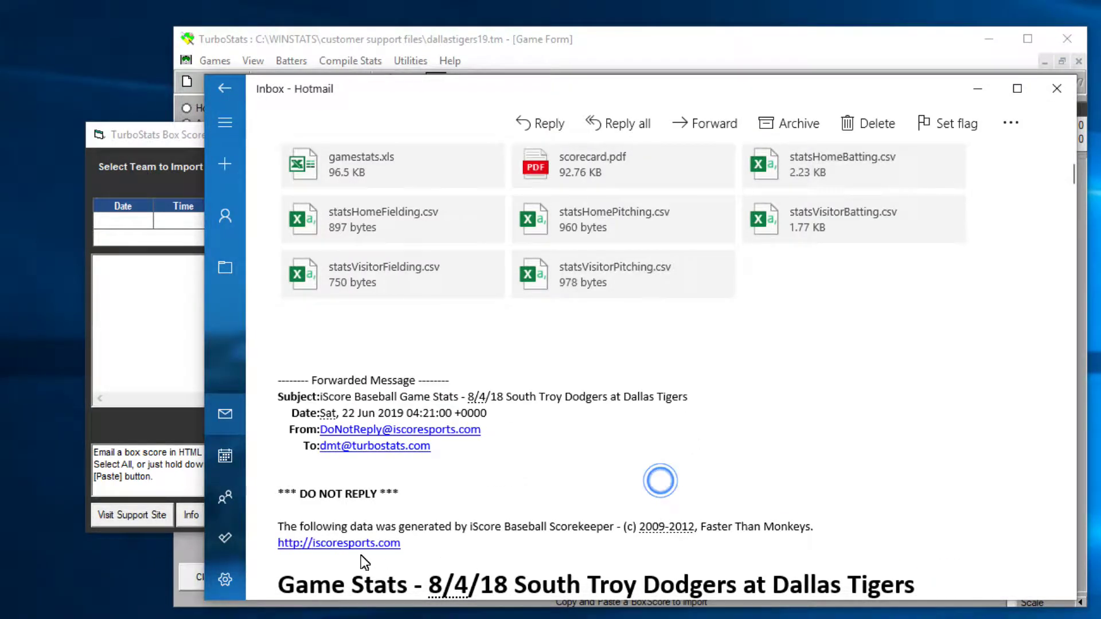
Select the email's game stats from the Game Stats heading through the last totals row above the legend and copy them.
{"action": "left_click_drag", "start_coordinate": [282, 583], "coordinate": [1077, 374]}
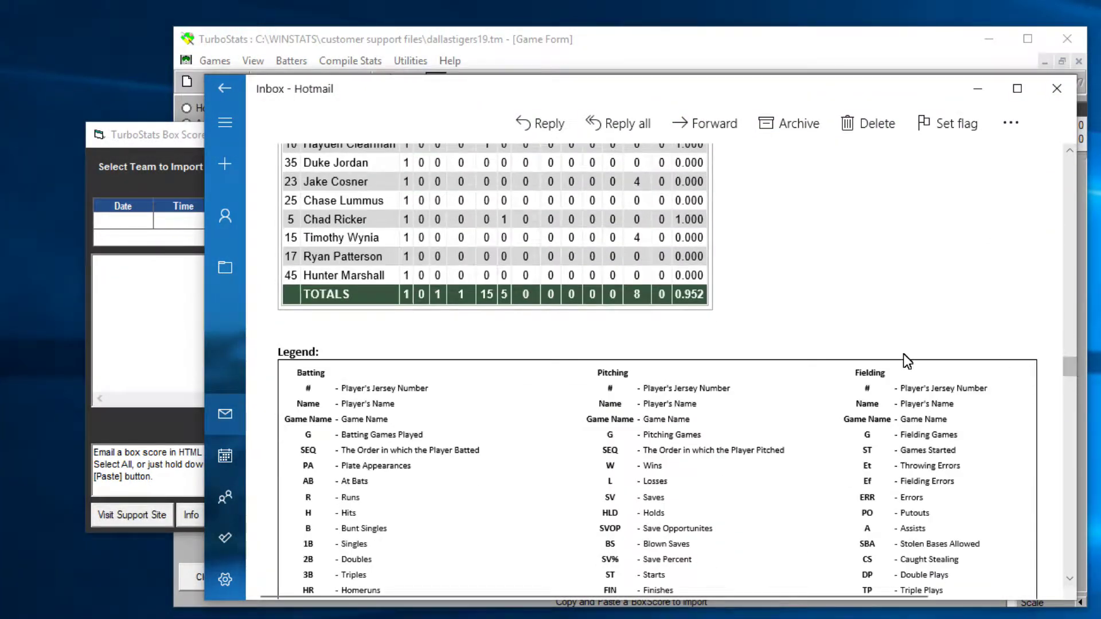
{"action": "left_click", "coordinate": [740, 297], "text": "shift"}
{"action": "scroll", "coordinate": [797, 244], "scroll_direction": "up", "scroll_amount": 10}
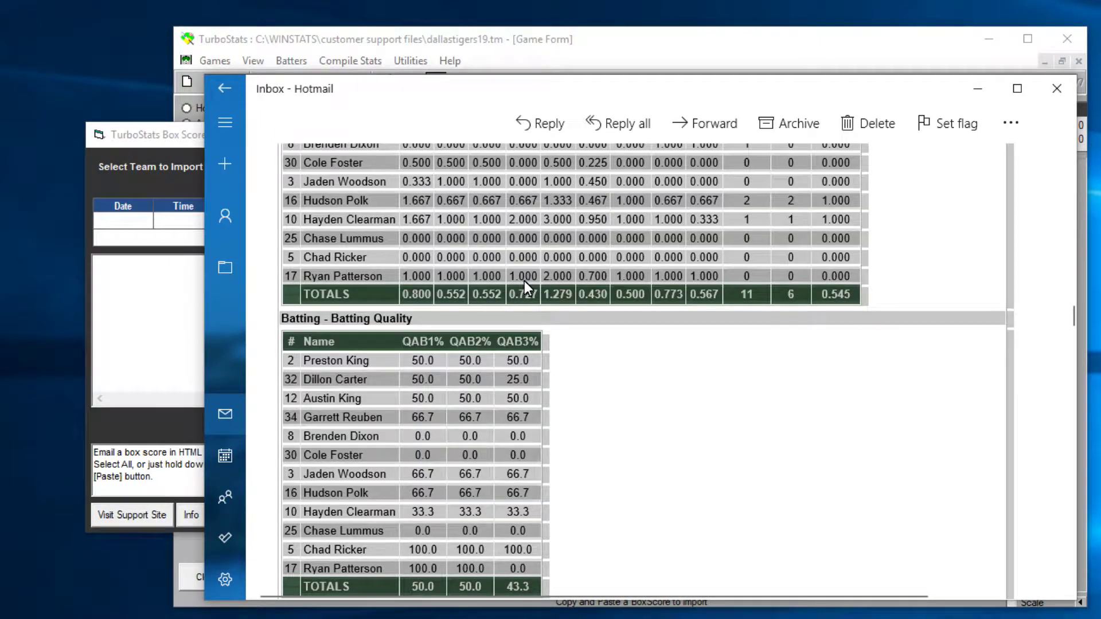
{"action": "right_click", "coordinate": [516, 235]}
{"action": "left_click", "coordinate": [547, 262]}
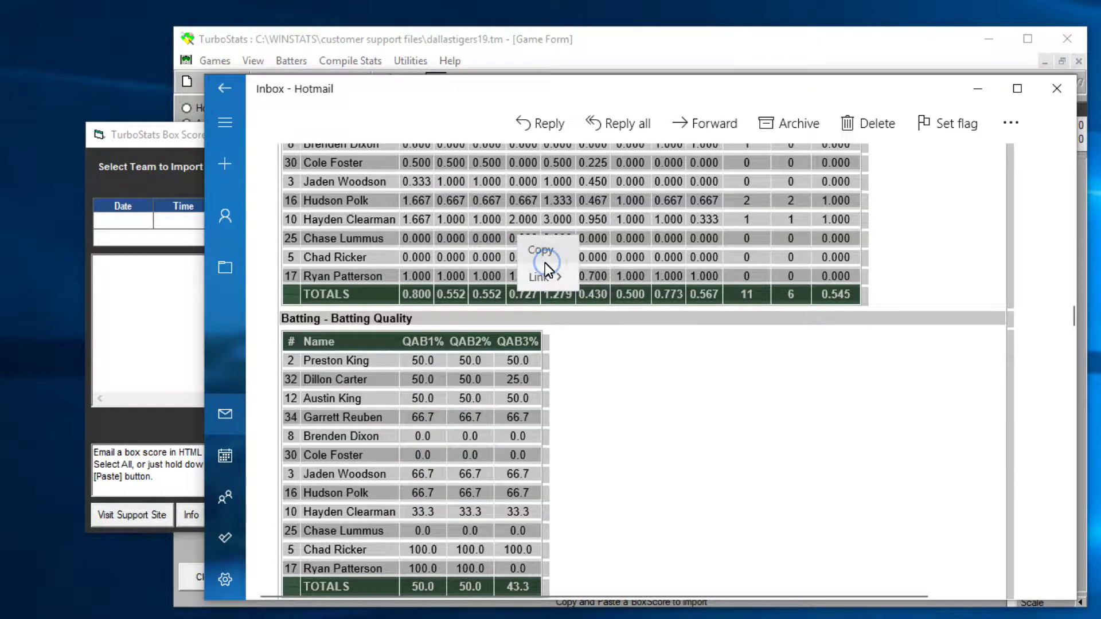
{"action": "key", "text": "Escape"}
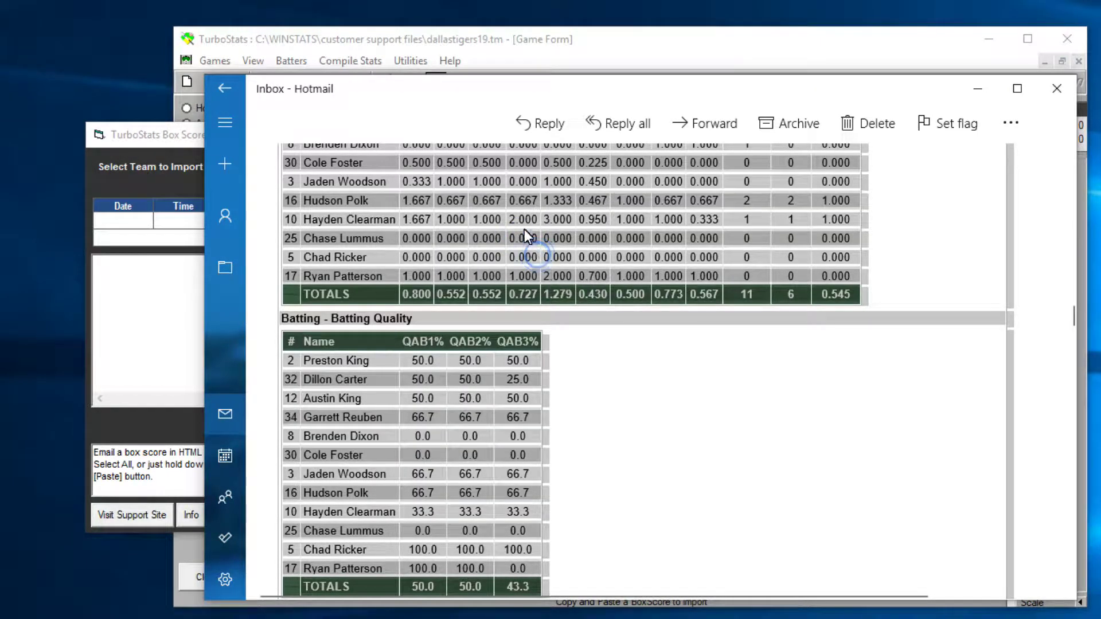
Switch back to TurboStats, paste the copied stats into the importer and generate the box score with the preselected leader photos.
{"action": "left_click", "coordinate": [191, 135]}
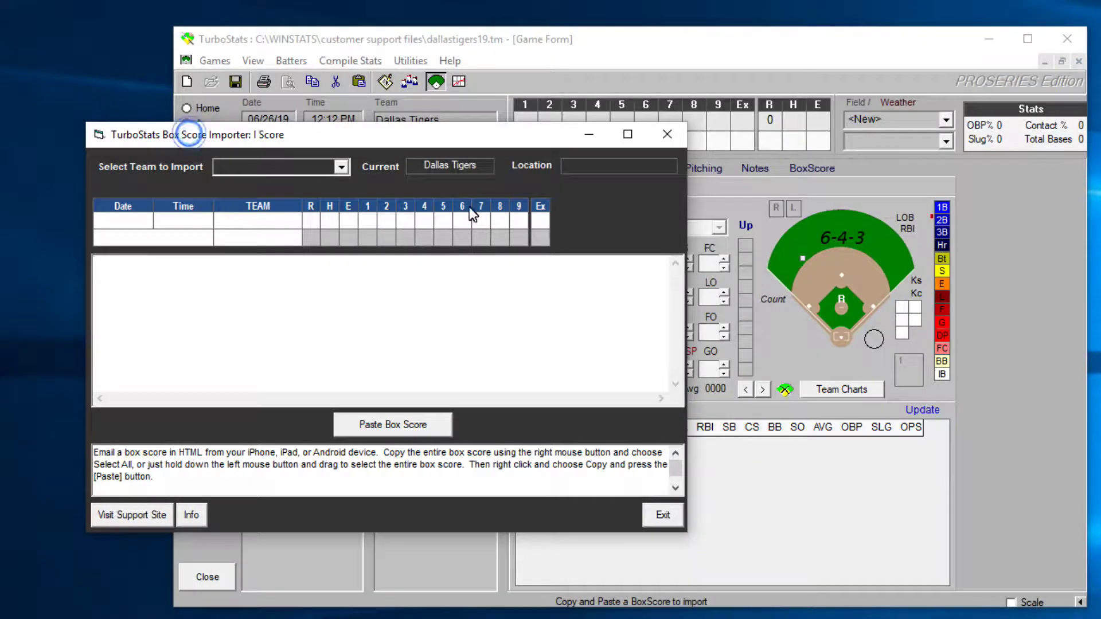
{"action": "left_click", "coordinate": [399, 427]}
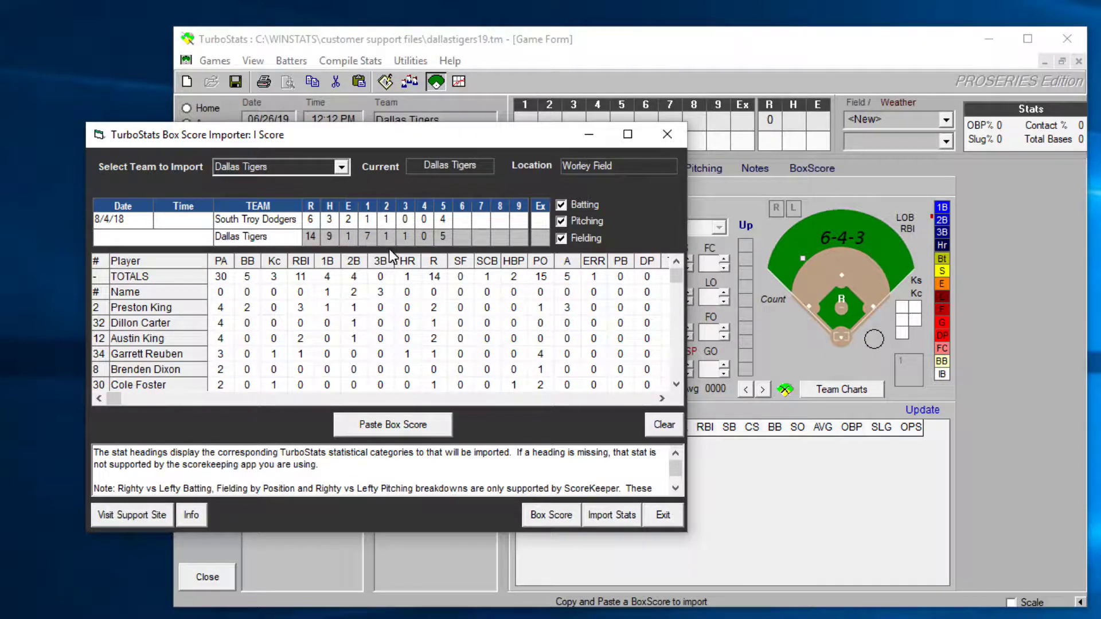
{"action": "left_click", "coordinate": [550, 518]}
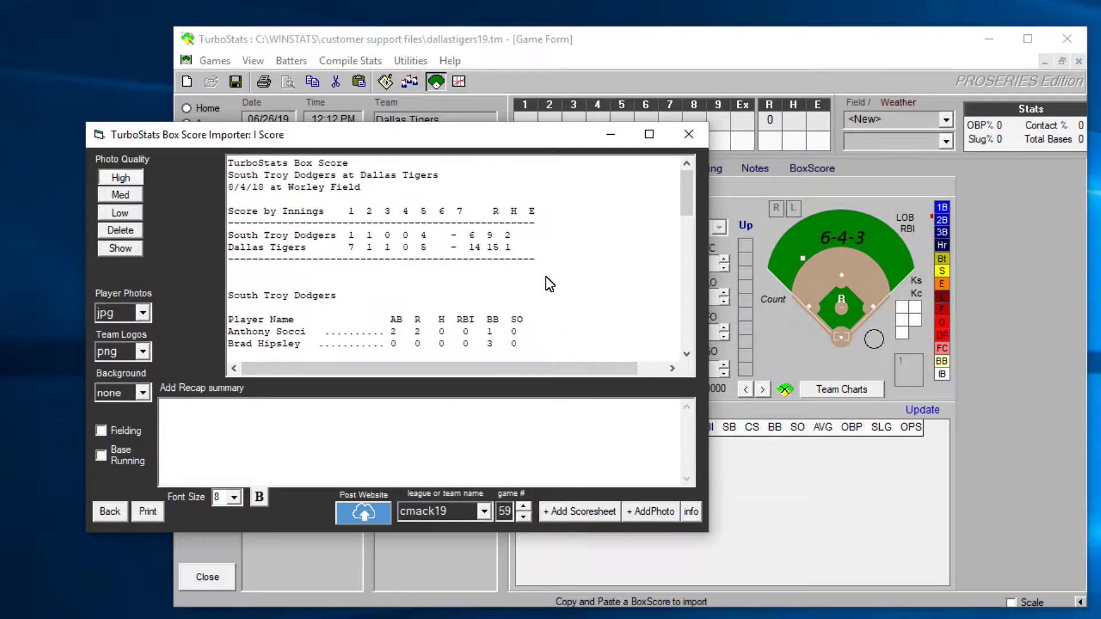
{"action": "left_click_drag", "start_coordinate": [314, 0], "coordinate": [334, 91]}
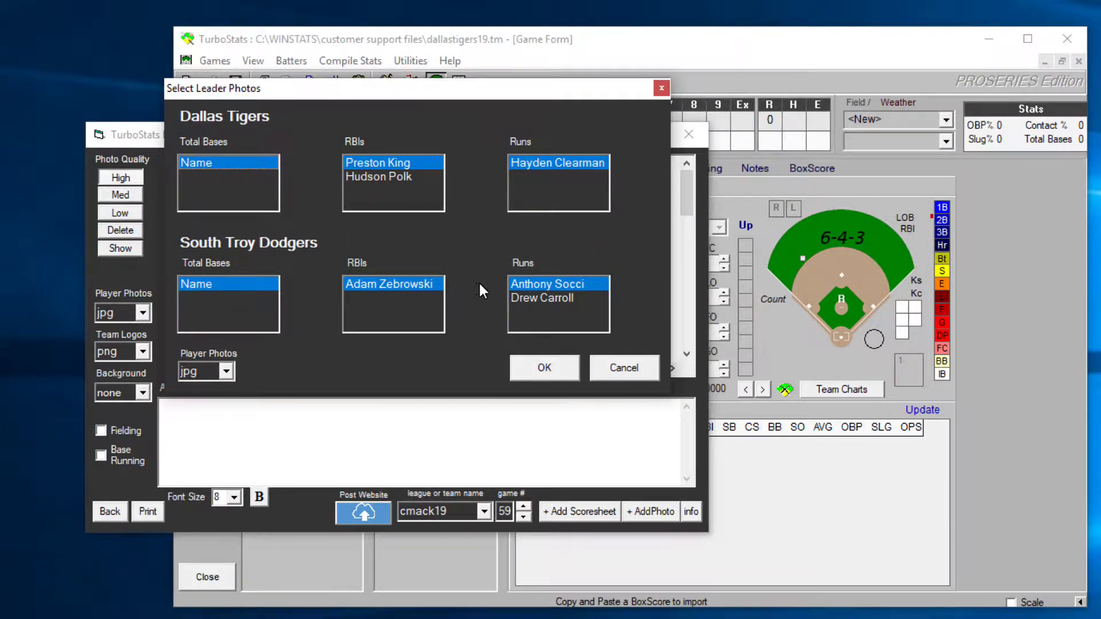
{"action": "left_click", "coordinate": [540, 368]}
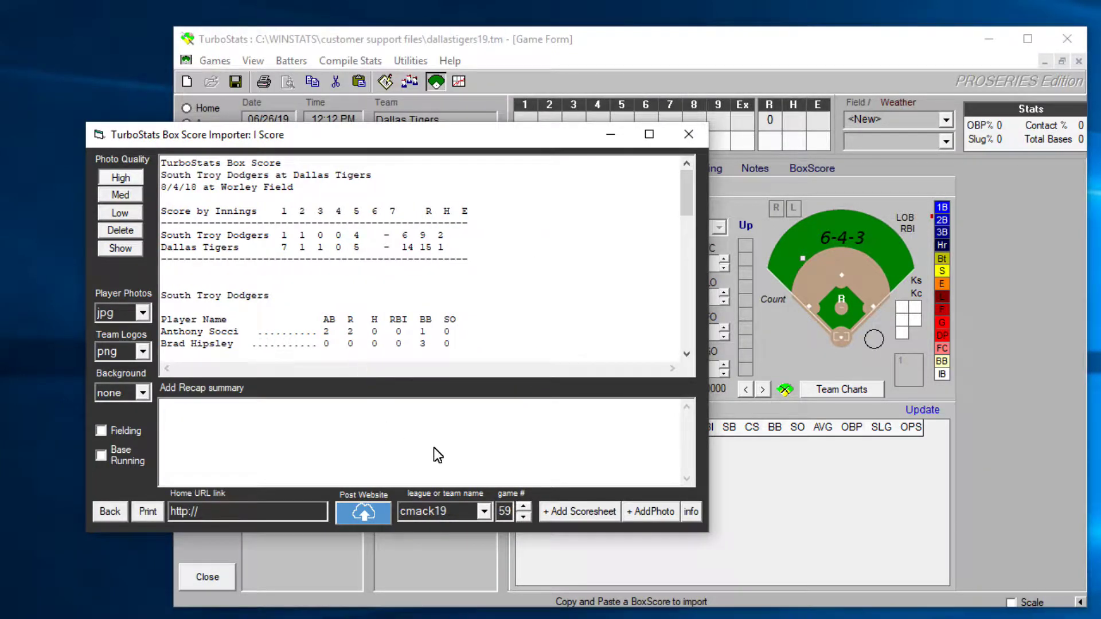
{"action": "double_click", "coordinate": [449, 509]}
{"action": "left_click", "coordinate": [448, 510]}
{"action": "double_click", "coordinate": [445, 509]}
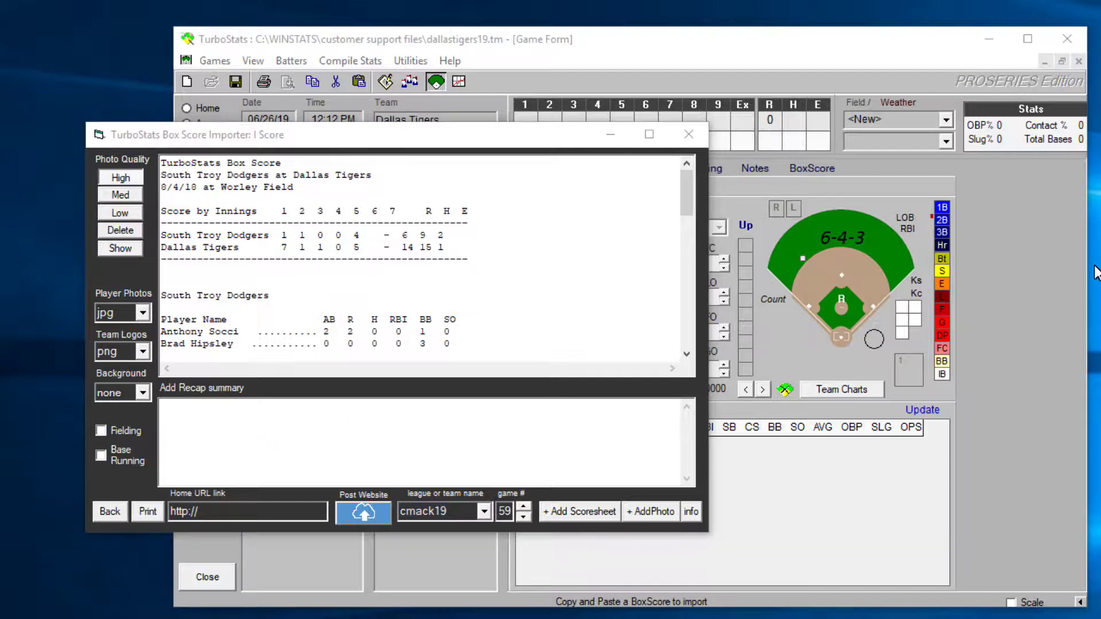
Copy the prepared game recap text and paste it into the box score's recap summary.
{"action": "right_click", "coordinate": [961, 280]}
{"action": "left_click", "coordinate": [1044, 335]}
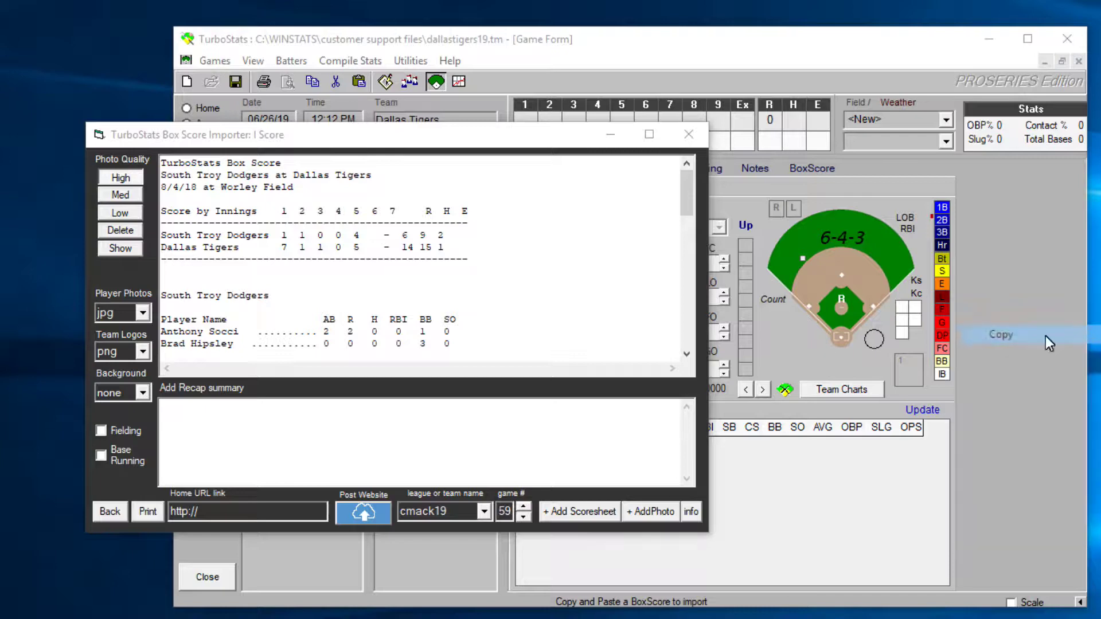
{"action": "right_click", "coordinate": [226, 414]}
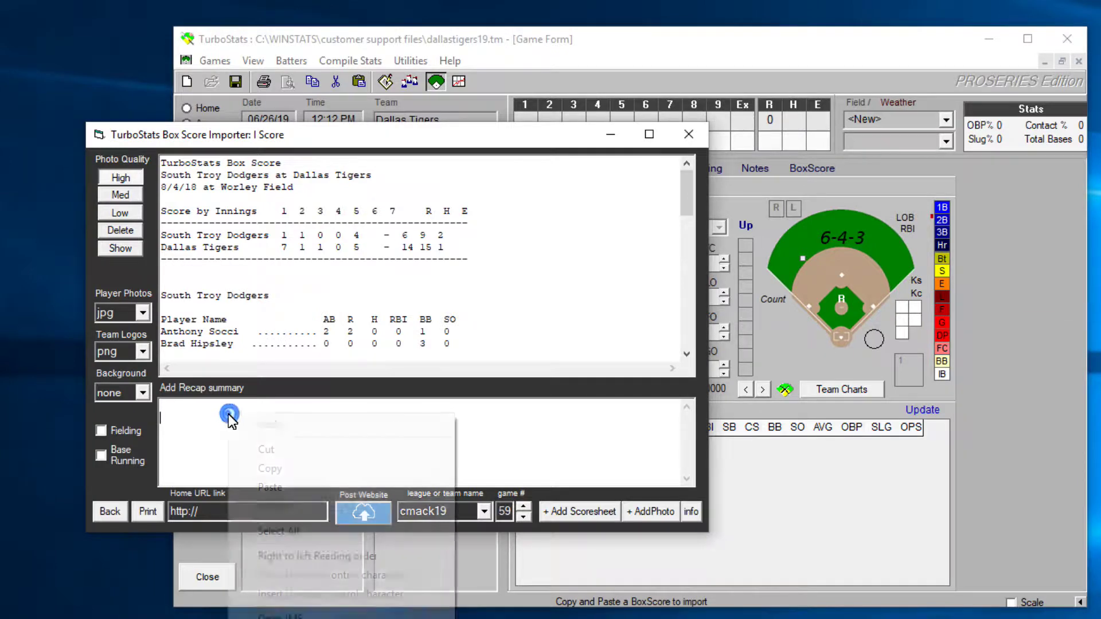
{"action": "left_click", "coordinate": [263, 485]}
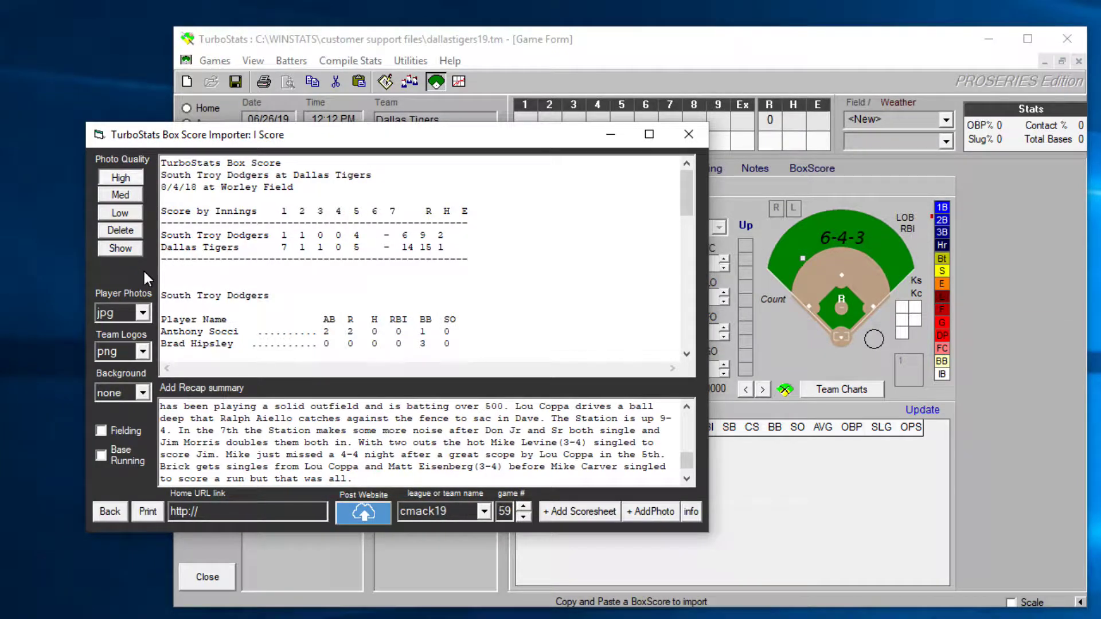
Add the photo WP_20190427_13_29_50_Pro.jpg from the Pictures\softball\2019 folder to the box score.
{"action": "left_click", "coordinate": [652, 512]}
{"action": "left_click", "coordinate": [774, 393]}
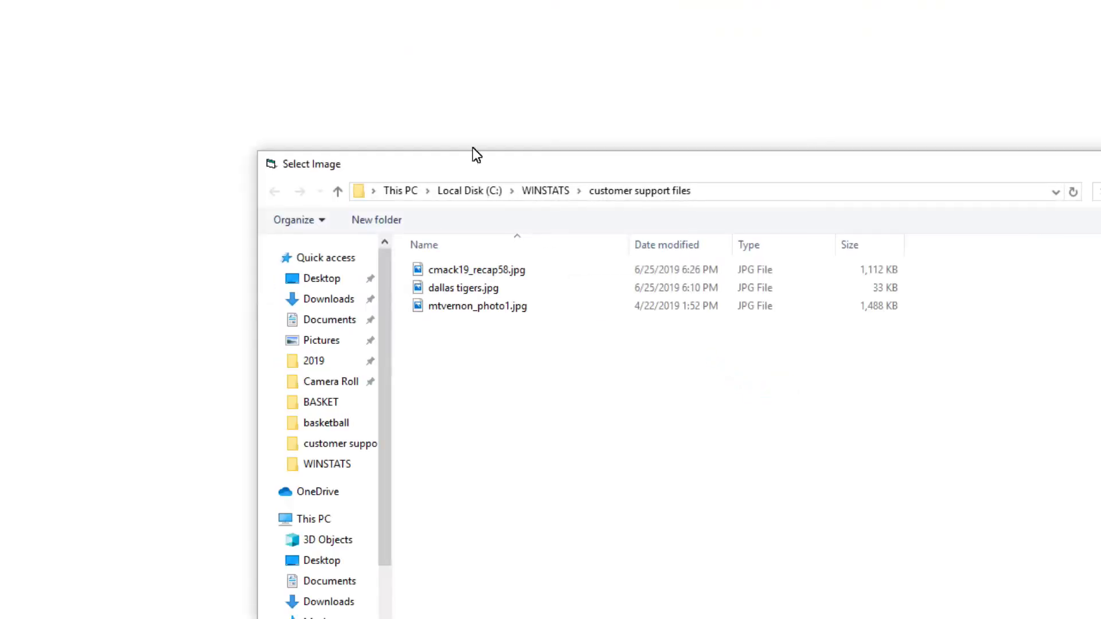
{"action": "left_click", "coordinate": [314, 307]}
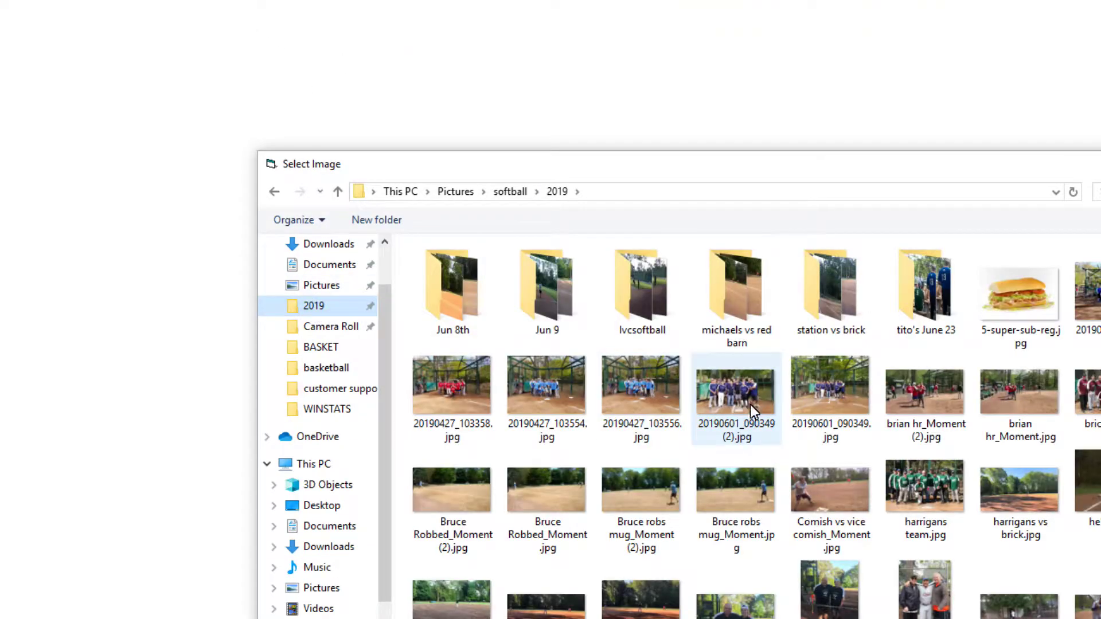
{"action": "scroll", "coordinate": [868, 436], "scroll_direction": "down", "scroll_amount": 5}
{"action": "scroll", "coordinate": [978, 448], "scroll_direction": "down", "scroll_amount": 5}
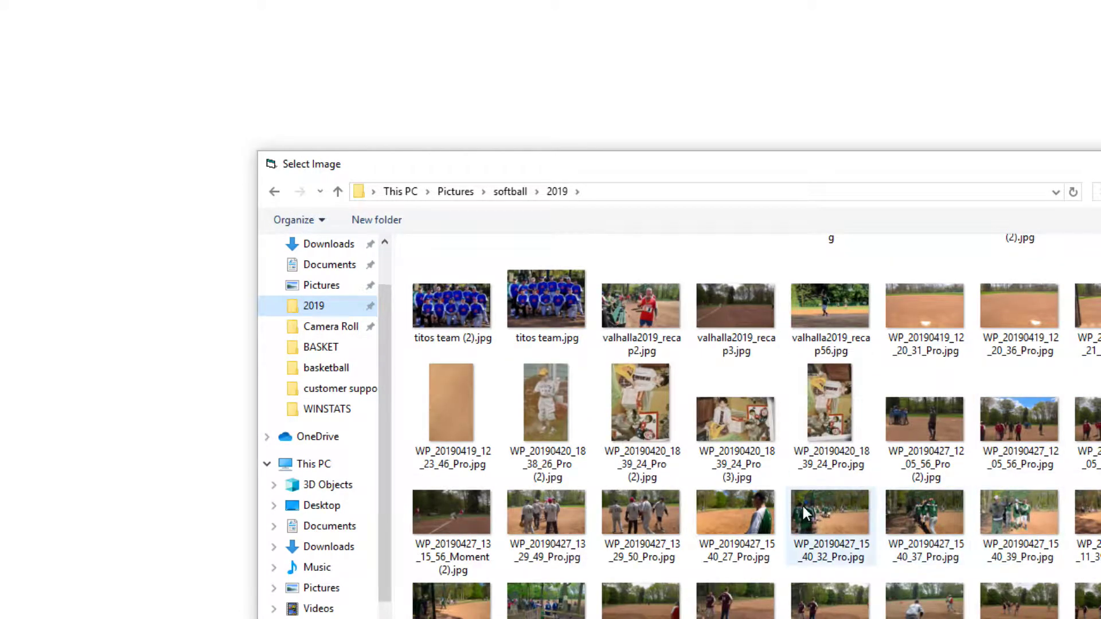
{"action": "double_click", "coordinate": [651, 504]}
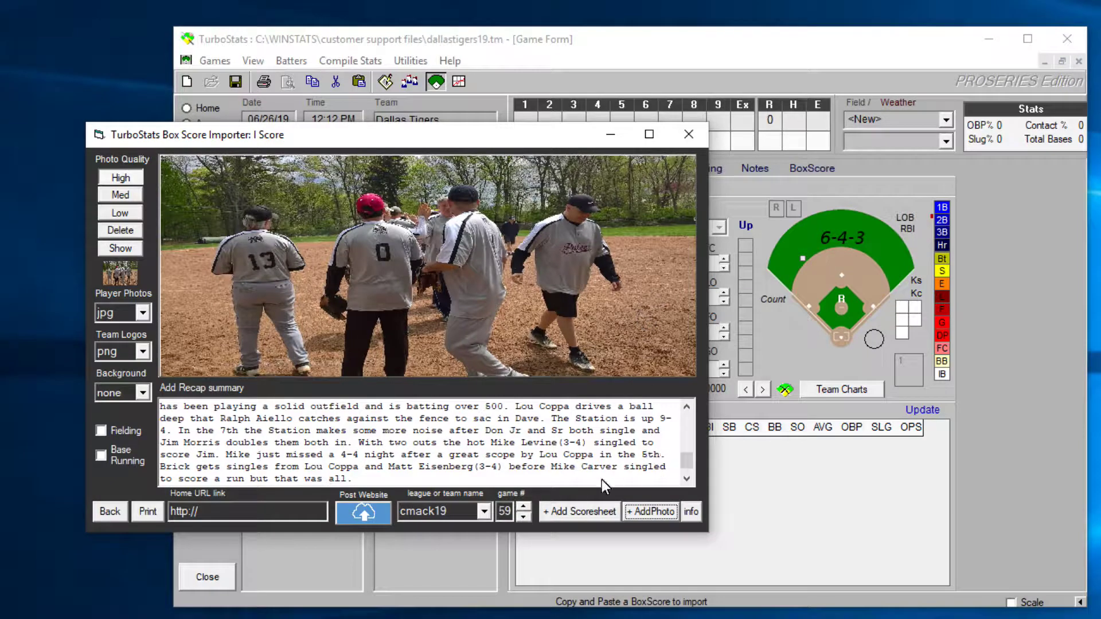
Attach scorecard.pdf from WINSTATS\customer support files to the box score as its scoresheet.
{"action": "left_click", "coordinate": [574, 511]}
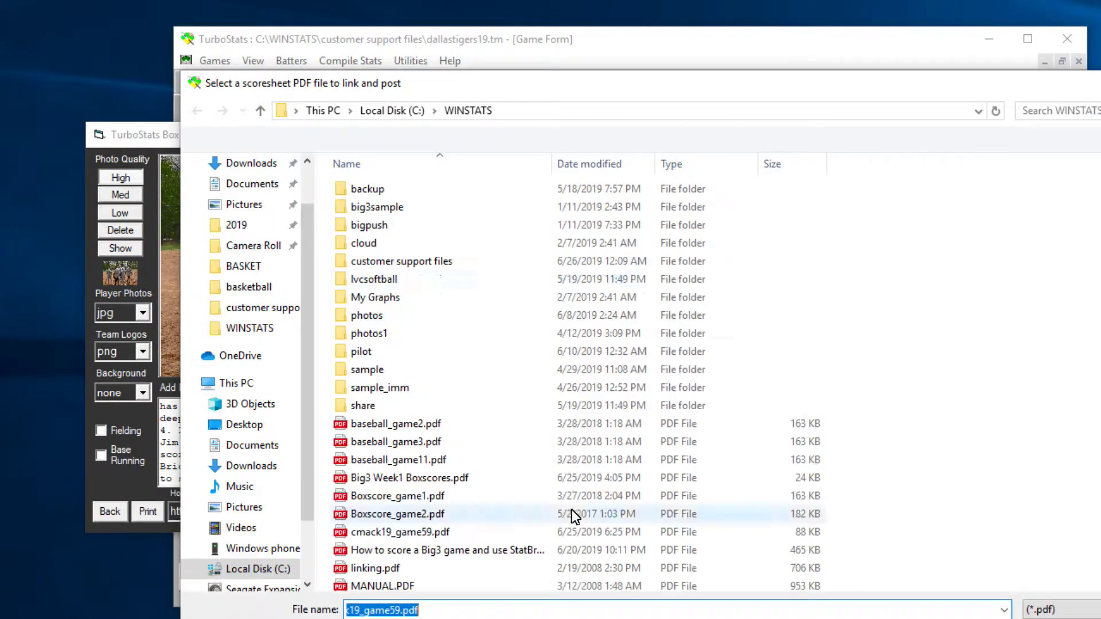
{"action": "left_click", "coordinate": [391, 259]}
{"action": "double_click", "coordinate": [391, 259]}
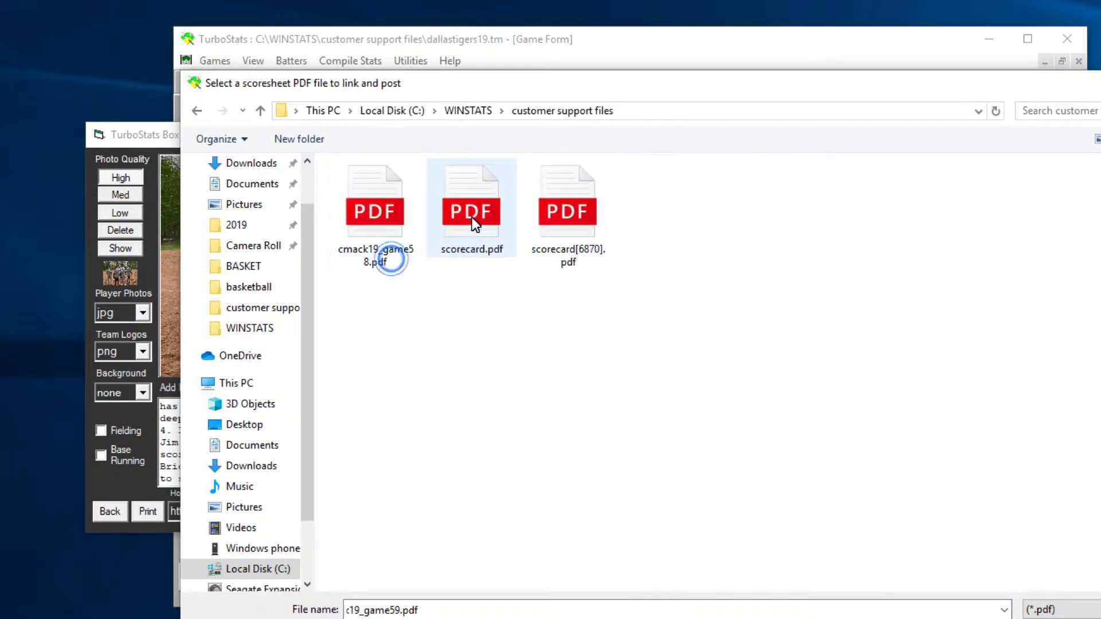
{"action": "double_click", "coordinate": [466, 216]}
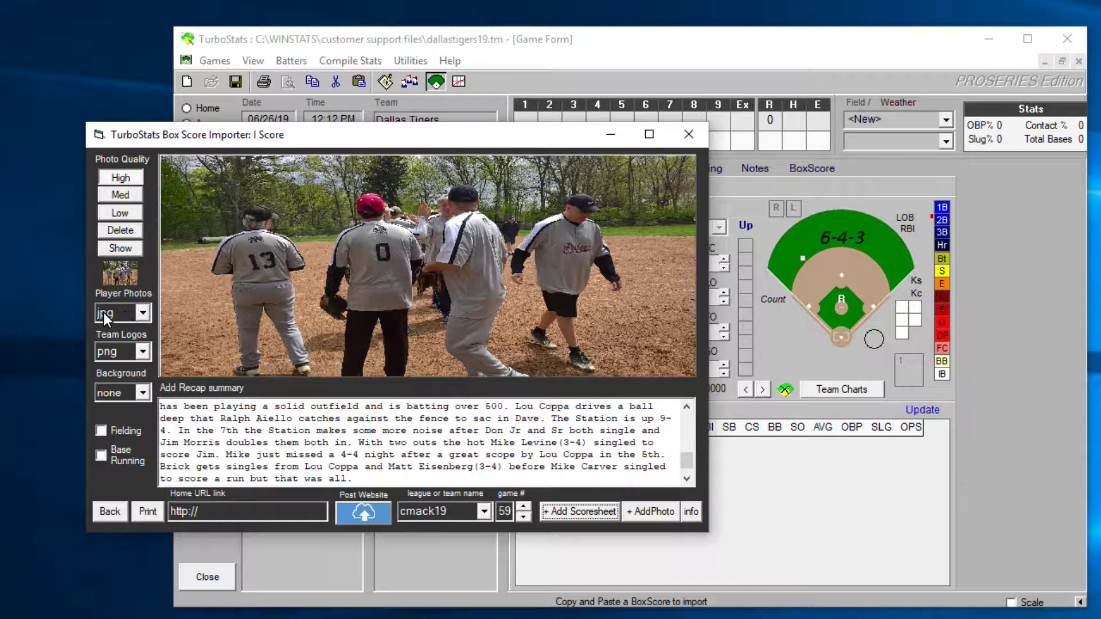
{"action": "left_click", "coordinate": [142, 351]}
{"action": "left_click", "coordinate": [122, 370]}
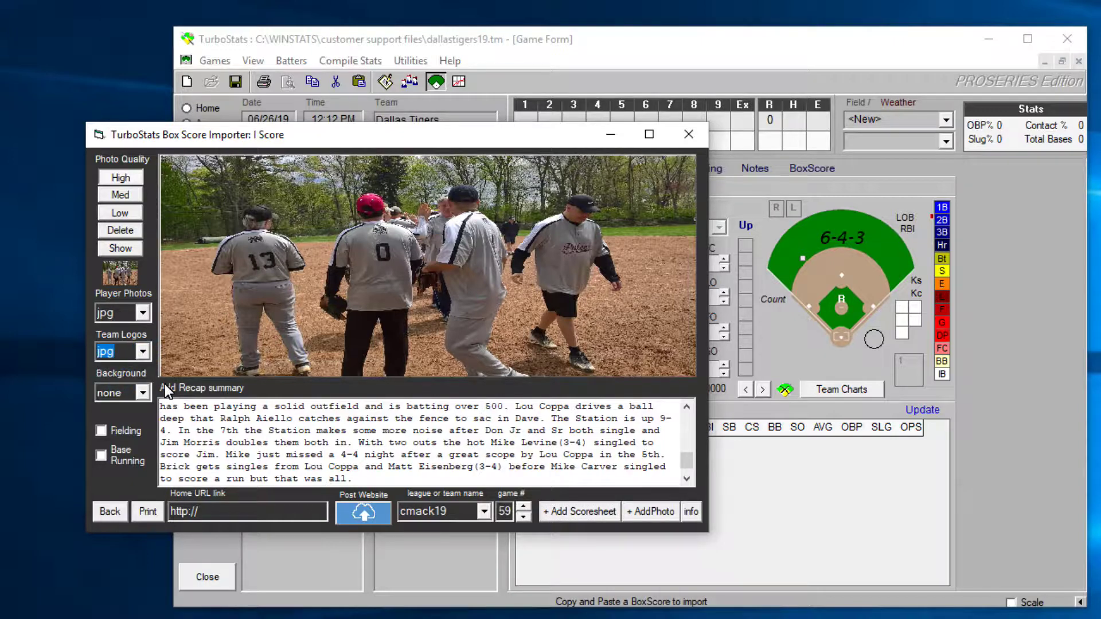
{"action": "left_click", "coordinate": [142, 351]}
{"action": "left_click", "coordinate": [124, 397]}
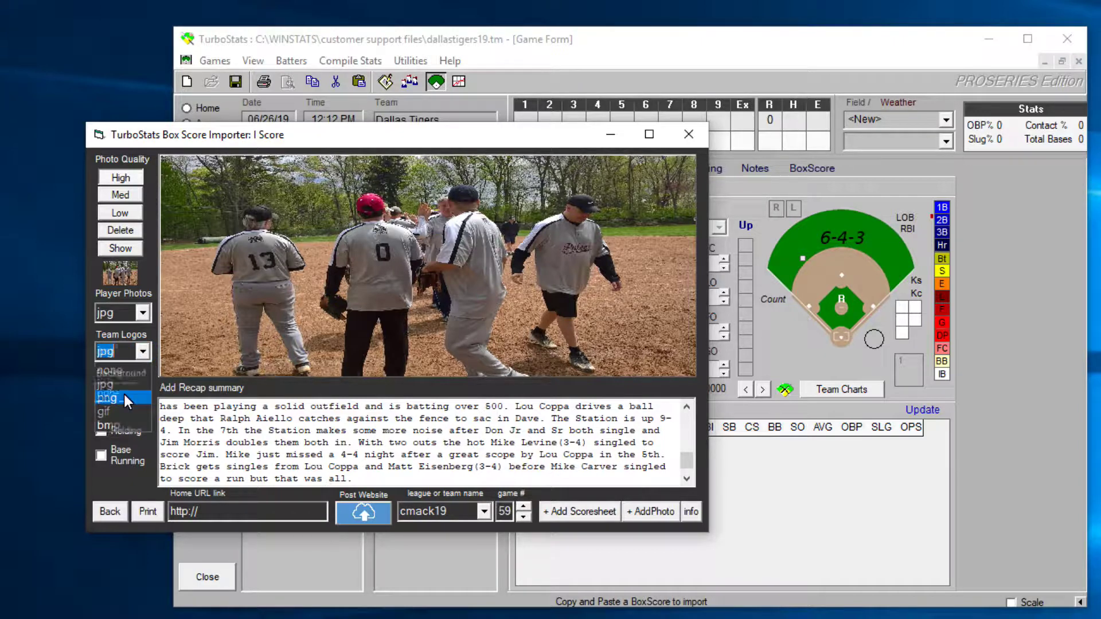
Post the box score to the website with stroydodgers19.tm as the South Troy Dodgers team file, saving it as cmack19_game59_box.html.
{"action": "left_click", "coordinate": [366, 510]}
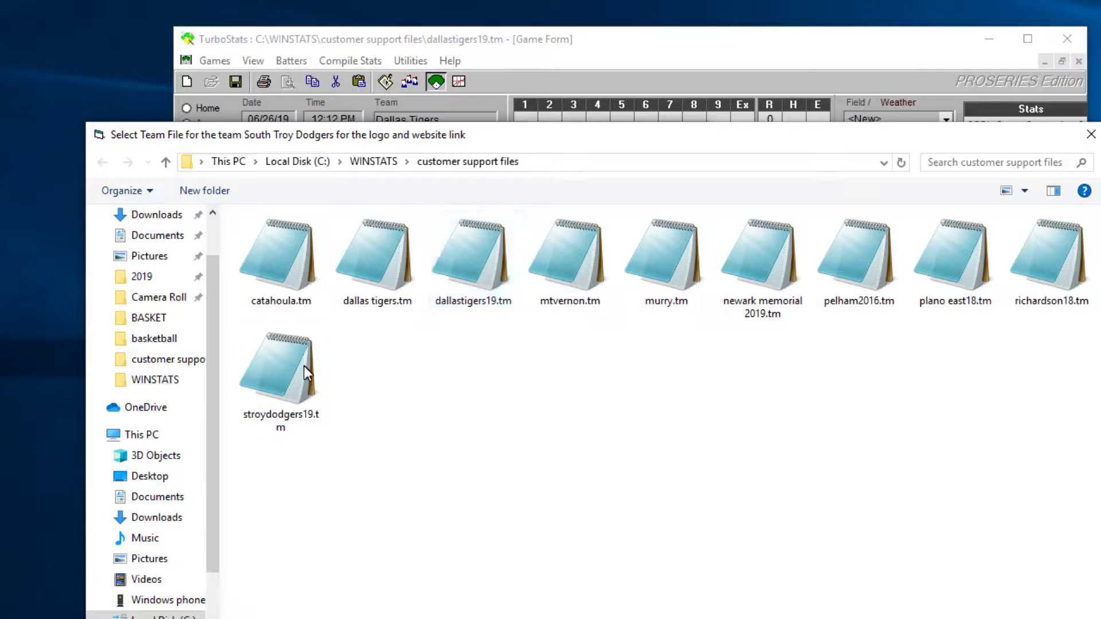
{"action": "double_click", "coordinate": [281, 379]}
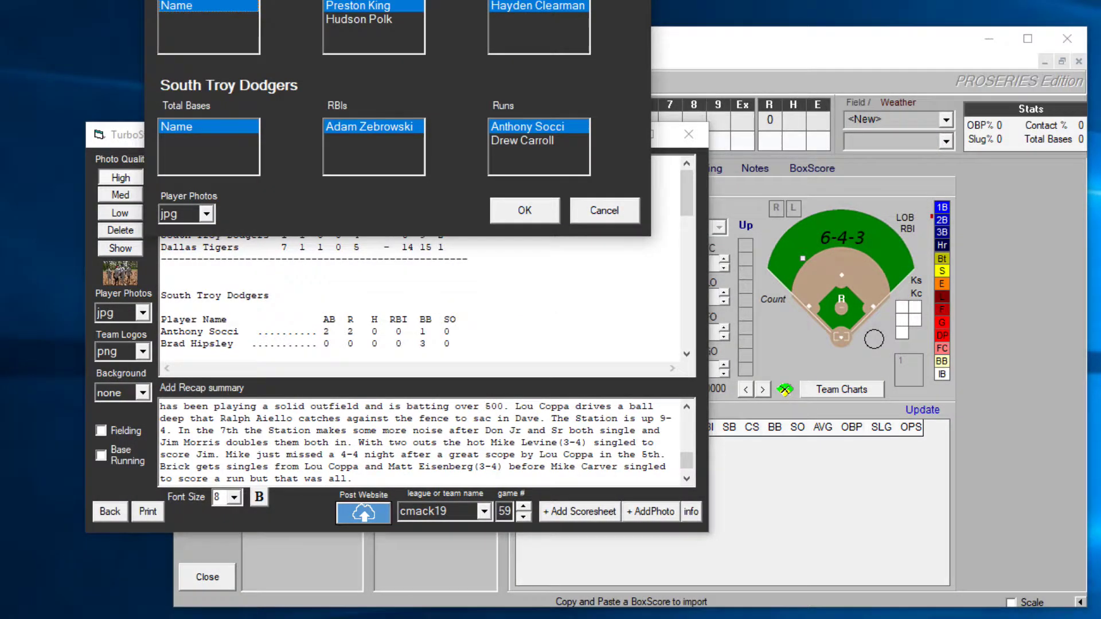
{"action": "left_click", "coordinate": [532, 366]}
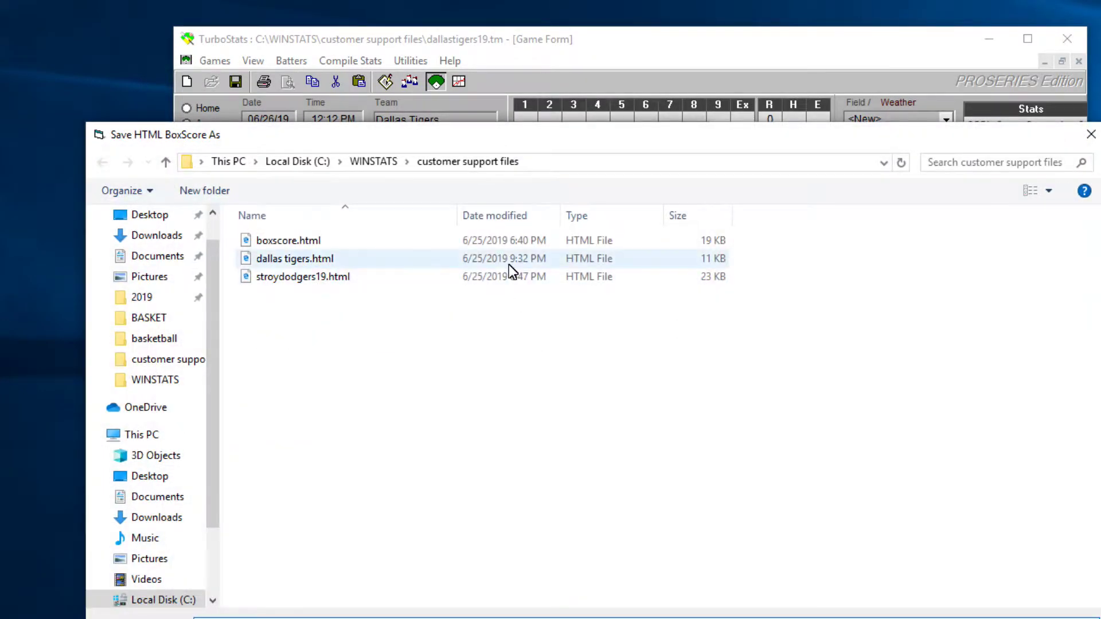
{"action": "left_click_drag", "start_coordinate": [476, 140], "coordinate": [445, 50]}
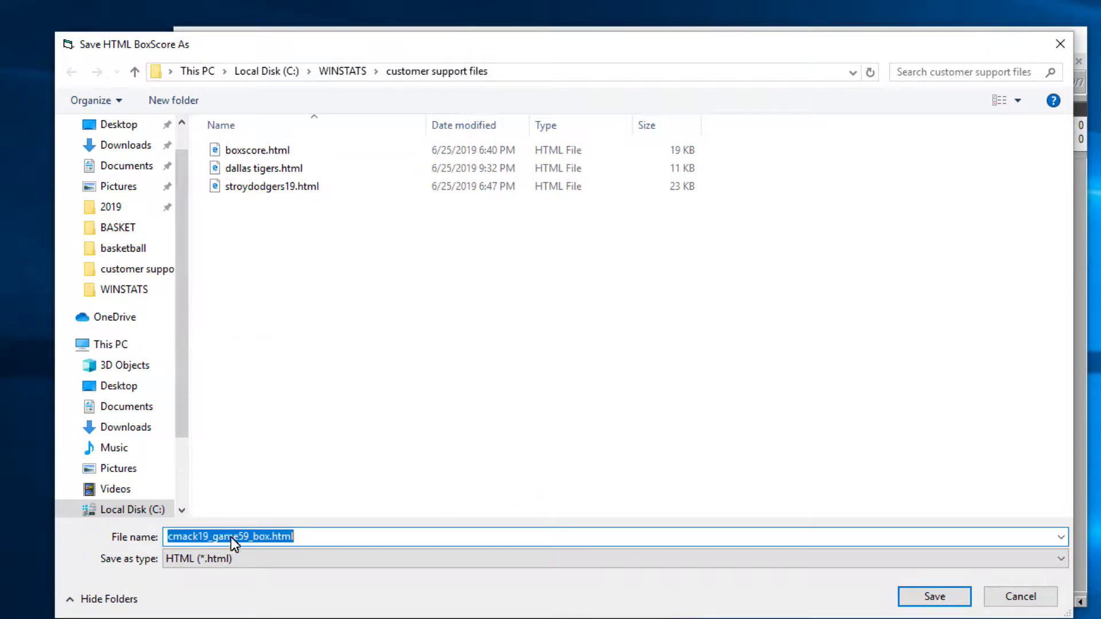
{"action": "left_click", "coordinate": [917, 599]}
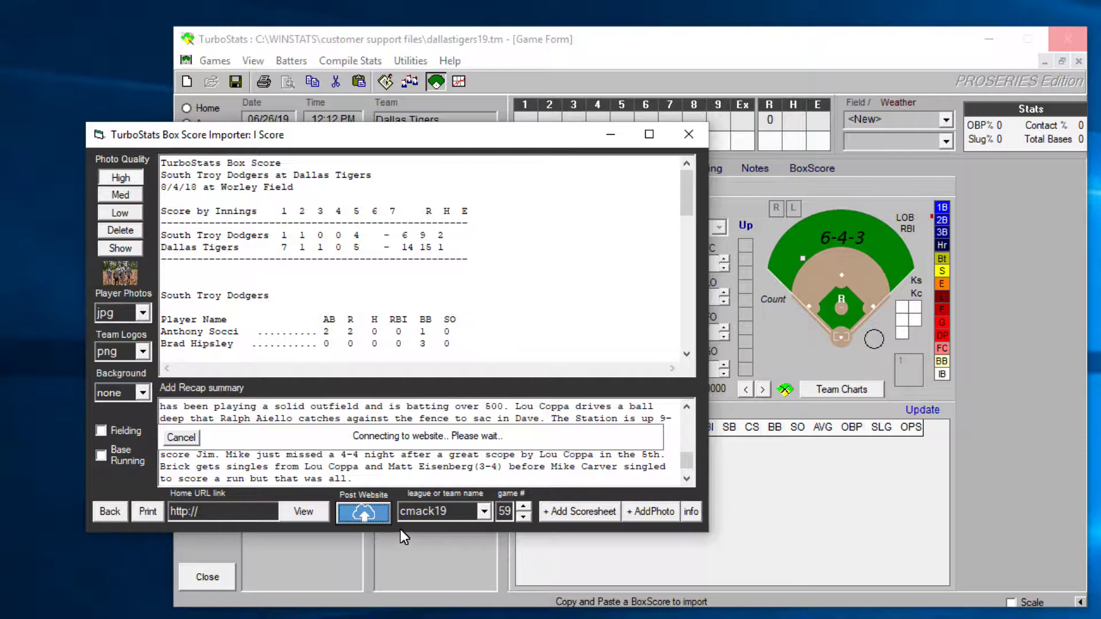
View the posted box score page in the browser and check its linked scoresheet PDF.
{"action": "left_click", "coordinate": [318, 511]}
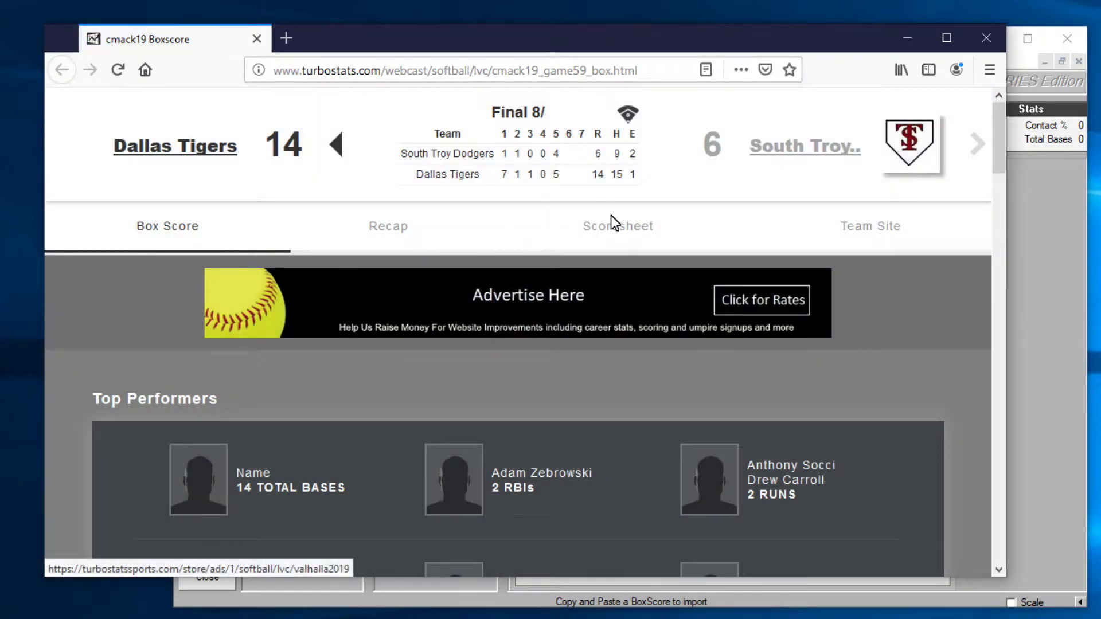
{"action": "left_click", "coordinate": [619, 225]}
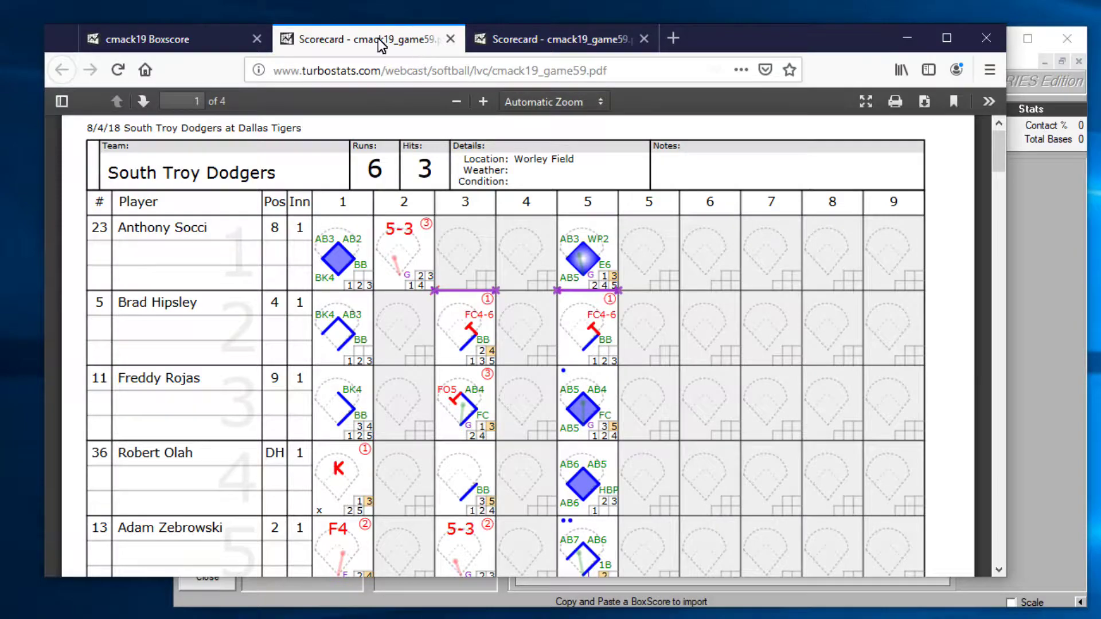
{"action": "left_click", "coordinate": [184, 36]}
Review the posted page's top performers, photo, recap, both teams' batting tables and the pitching tables.
{"action": "scroll", "coordinate": [445, 321], "scroll_direction": "down", "scroll_amount": 5}
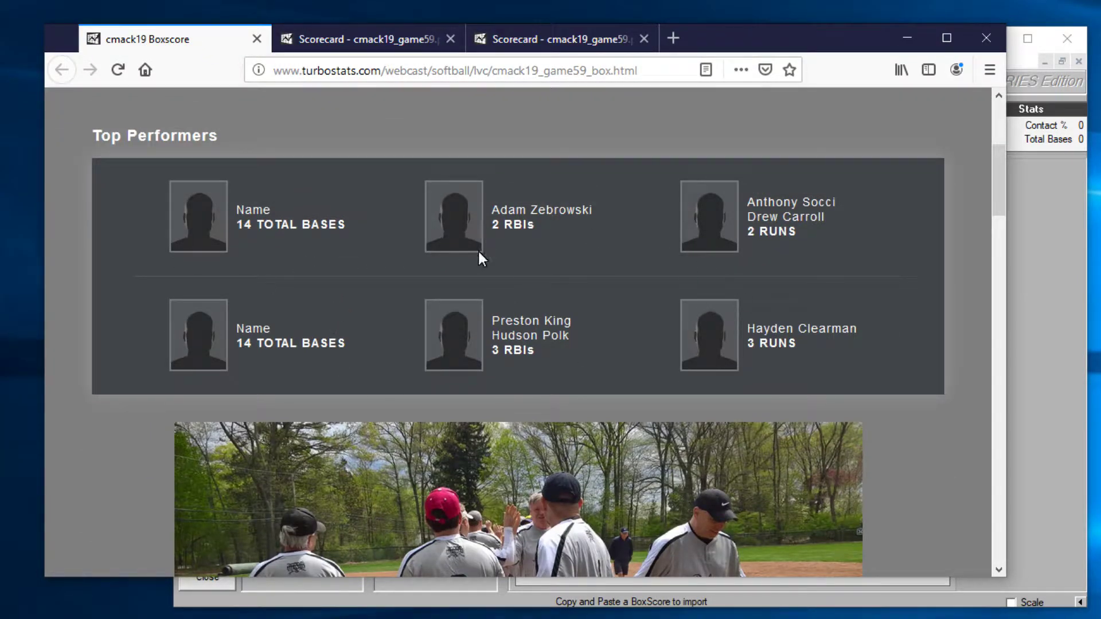
{"action": "scroll", "coordinate": [515, 256], "scroll_direction": "down", "scroll_amount": 10}
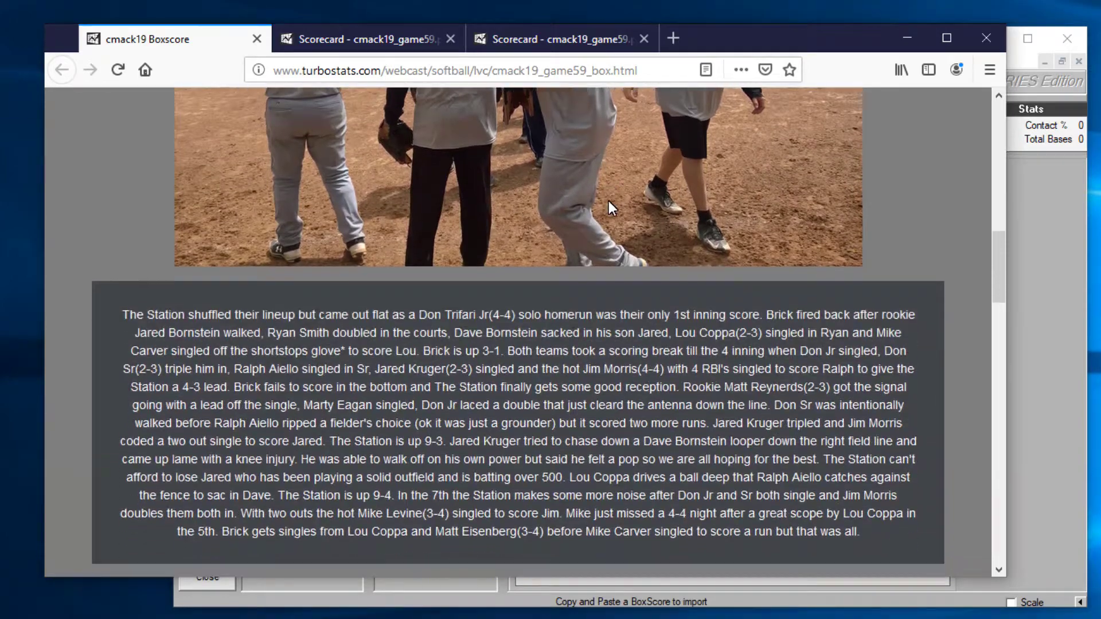
{"action": "scroll", "coordinate": [609, 201], "scroll_direction": "down", "scroll_amount": 8}
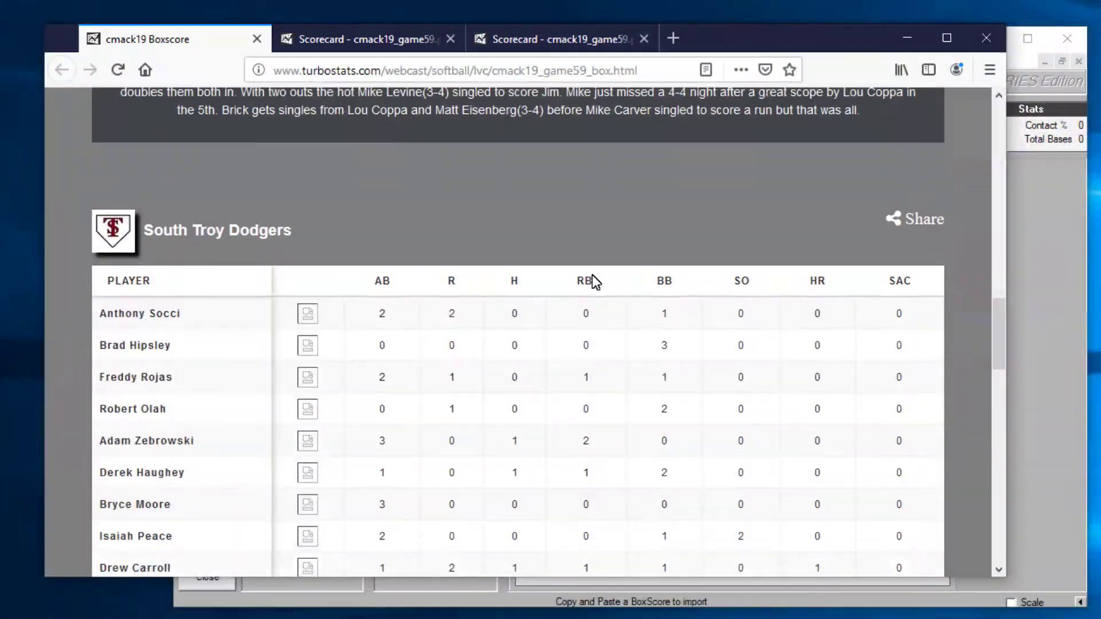
{"action": "scroll", "coordinate": [592, 274], "scroll_direction": "down", "scroll_amount": 3}
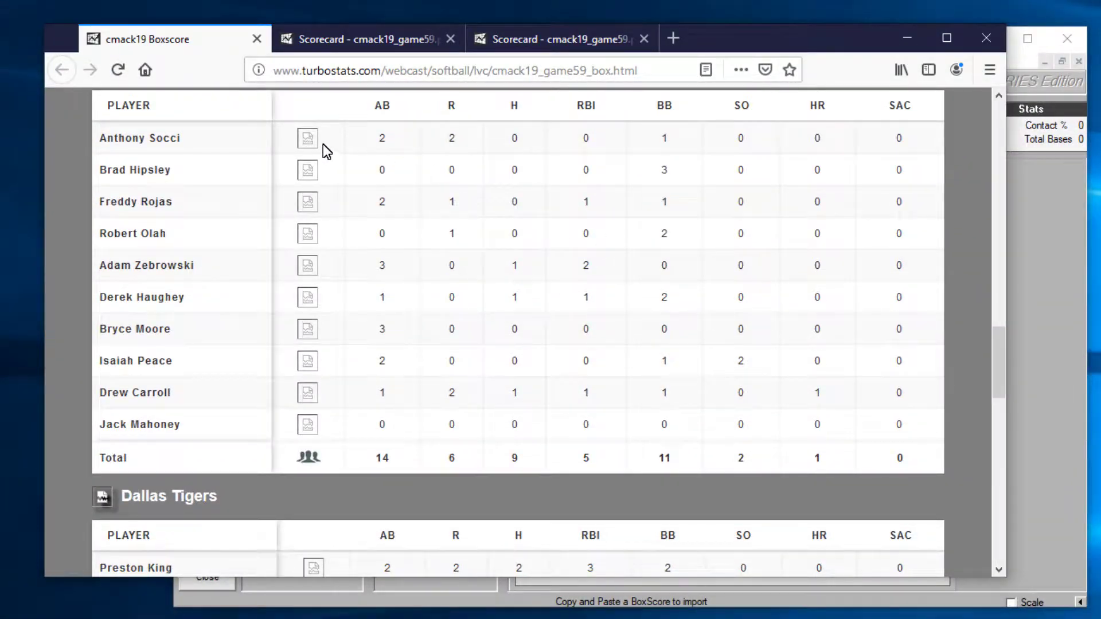
{"action": "scroll", "coordinate": [625, 430], "scroll_direction": "down", "scroll_amount": 18}
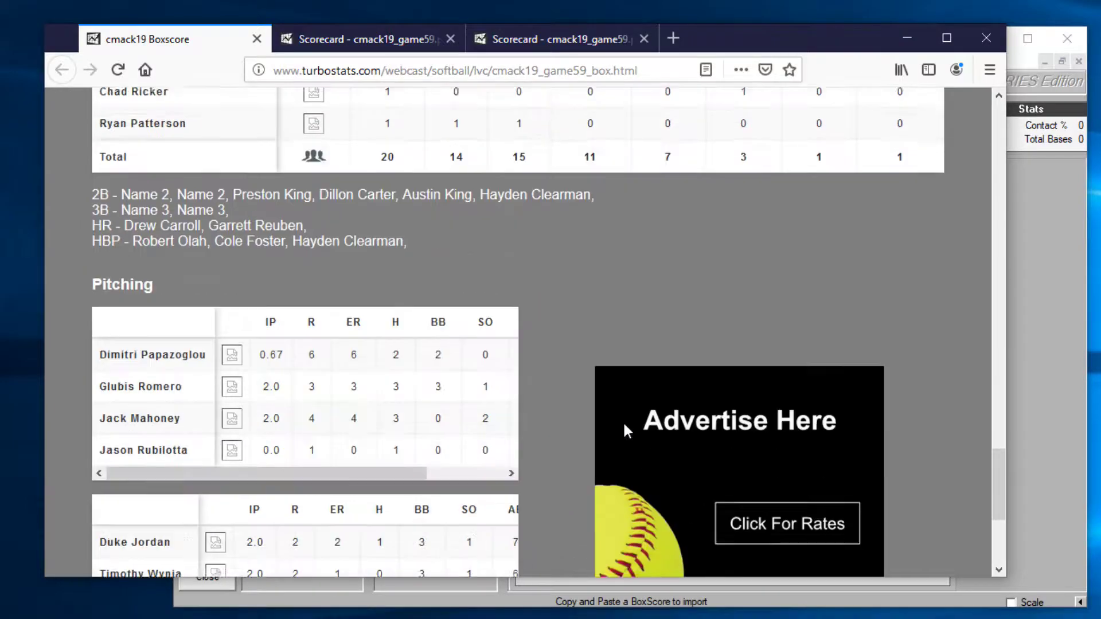
{"action": "scroll", "coordinate": [608, 422], "scroll_direction": "up", "scroll_amount": 20}
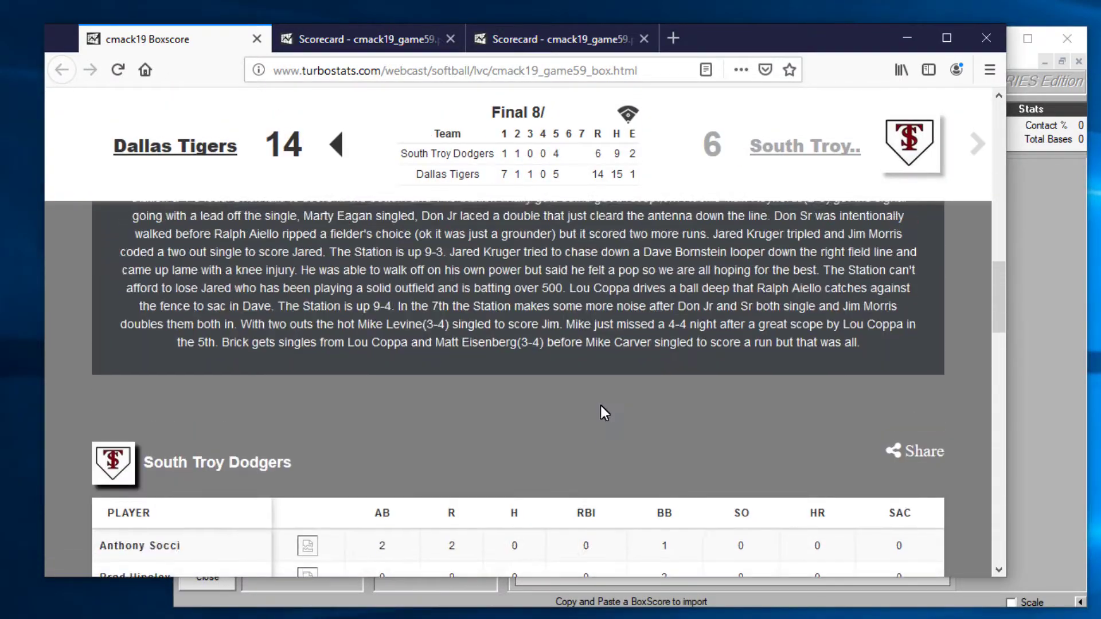
{"action": "scroll", "coordinate": [600, 405], "scroll_direction": "up", "scroll_amount": 5}
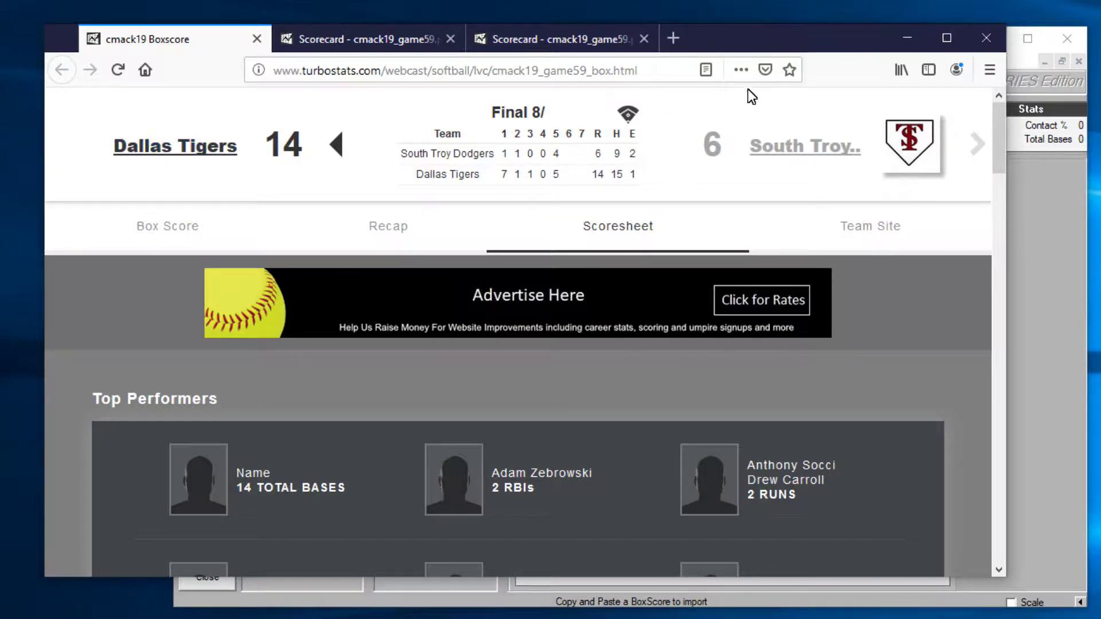
Switch back to TurboStats, set the team logos format to jpg and repost the box score as cmack19_game59_box.html.
{"action": "left_click", "coordinate": [1044, 214]}
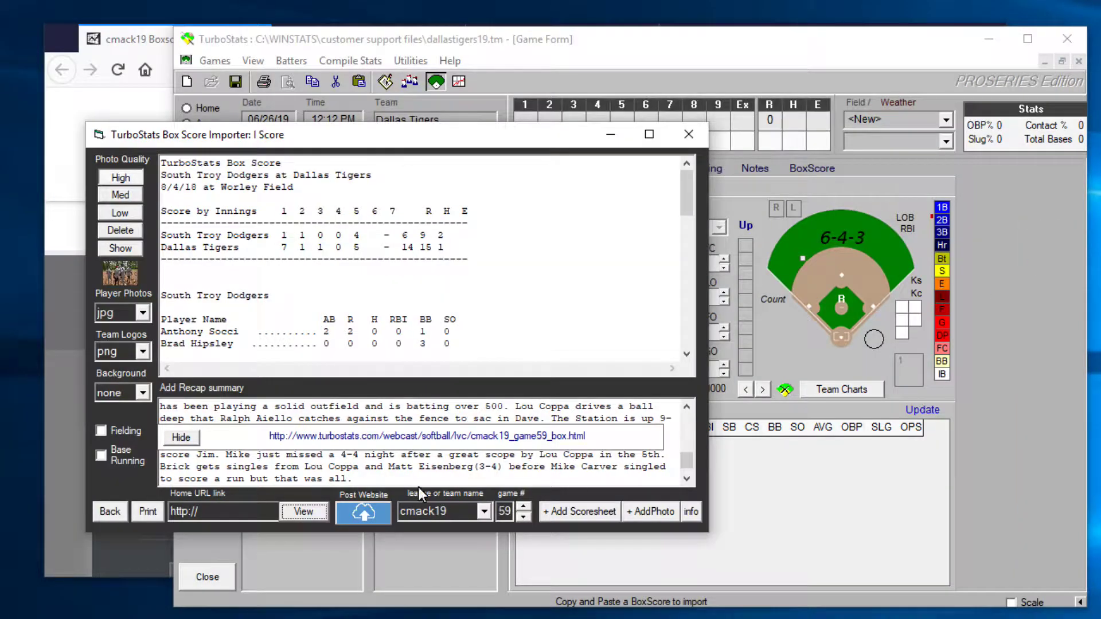
{"action": "left_click", "coordinate": [142, 351]}
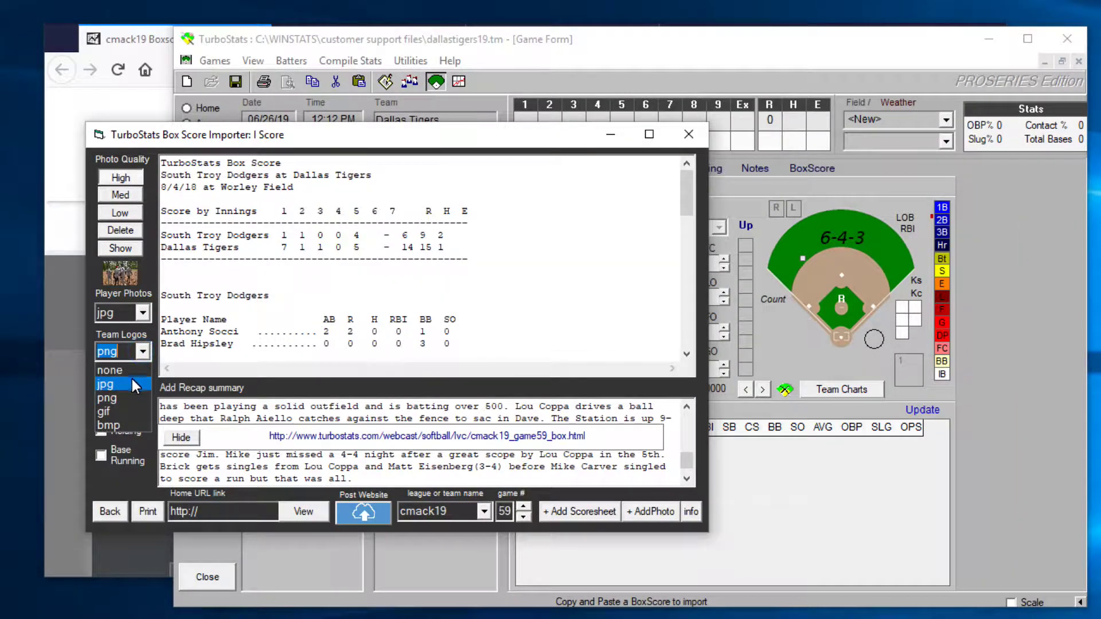
{"action": "left_click", "coordinate": [132, 380]}
{"action": "left_click", "coordinate": [365, 508]}
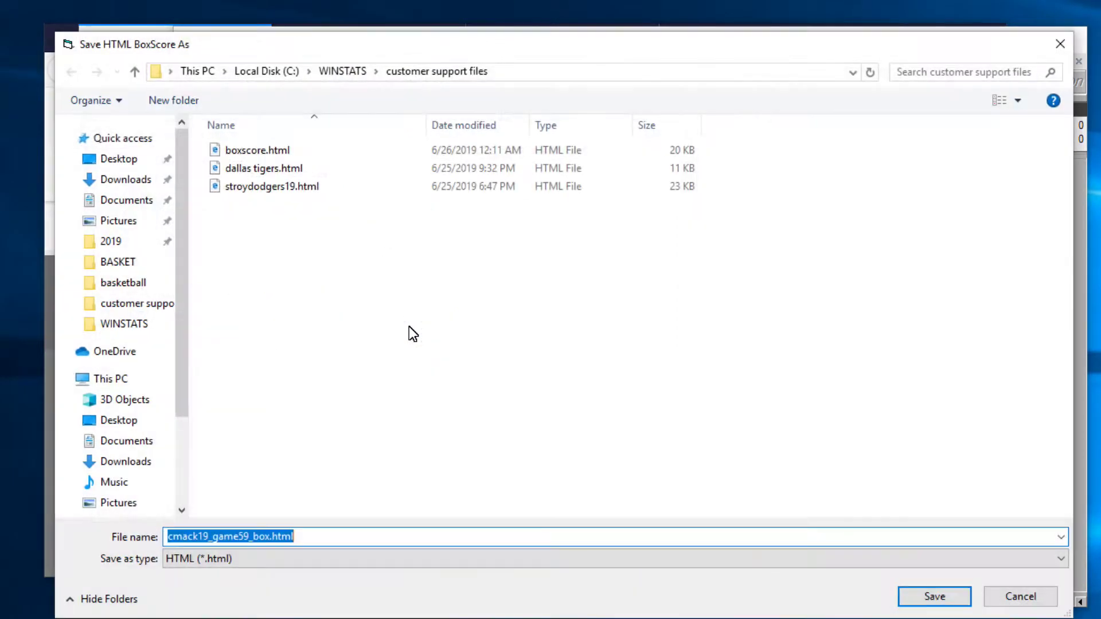
{"action": "left_click", "coordinate": [952, 602]}
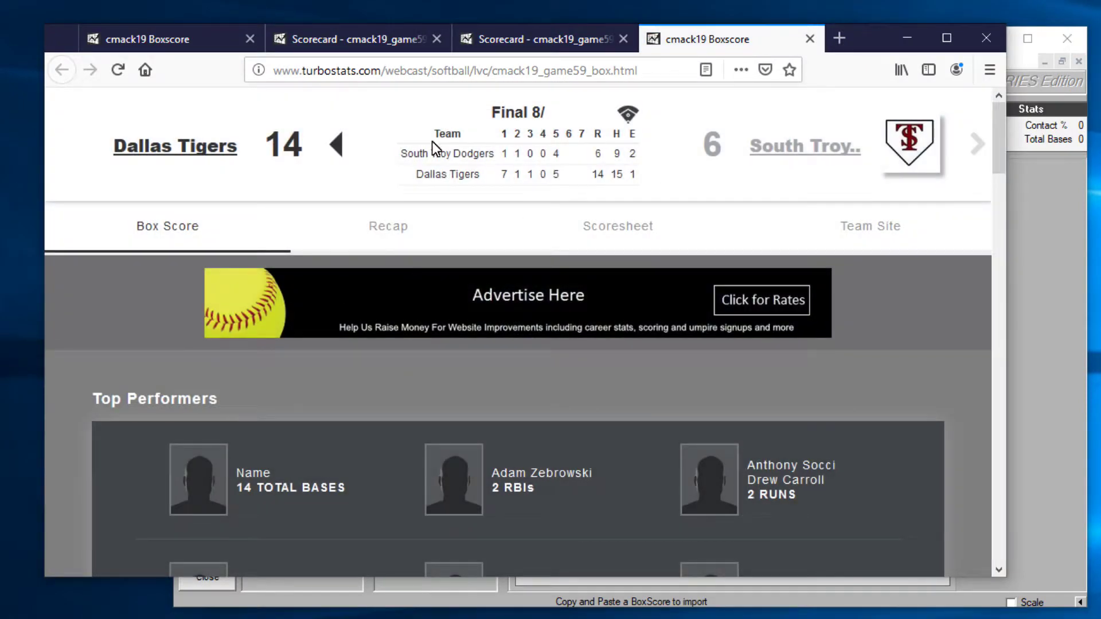
Reload the reposted box score page to check the Dallas Tigers logo, and minimize the browser.
{"action": "left_click", "coordinate": [109, 64]}
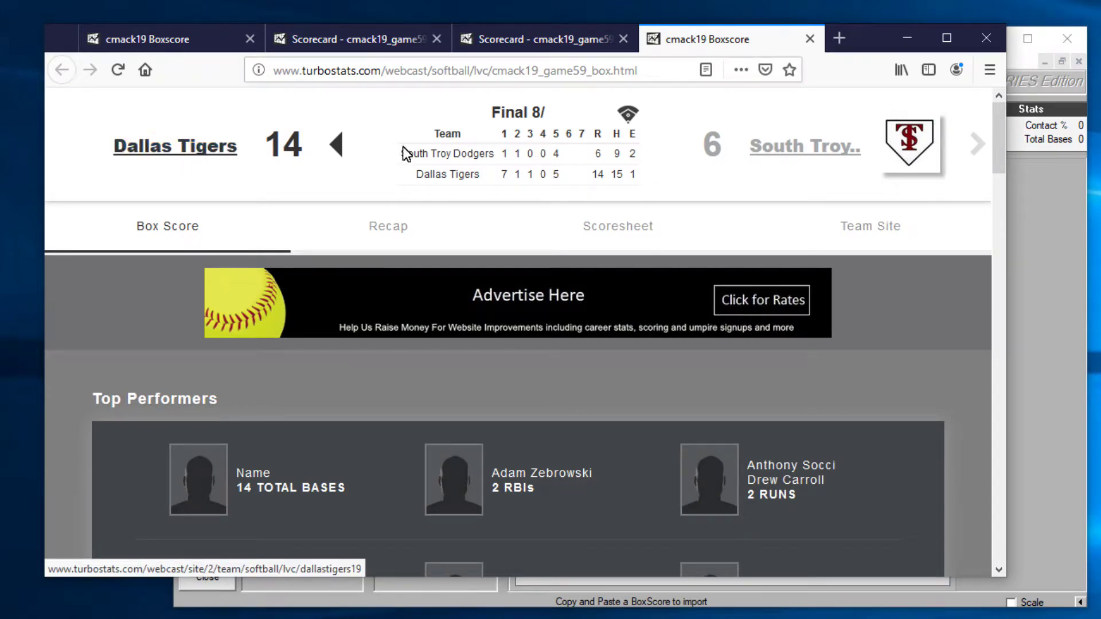
{"action": "left_click", "coordinate": [914, 39]}
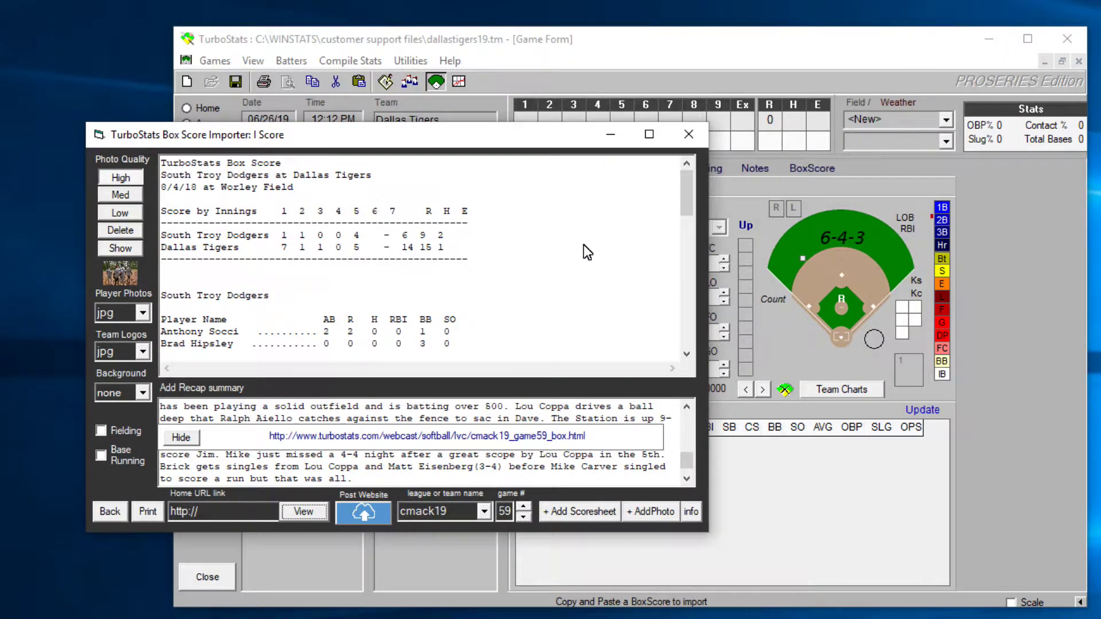
Return from the box score to the importer's stats table and select Dallas Tigers as the team to import.
{"action": "left_click", "coordinate": [109, 512]}
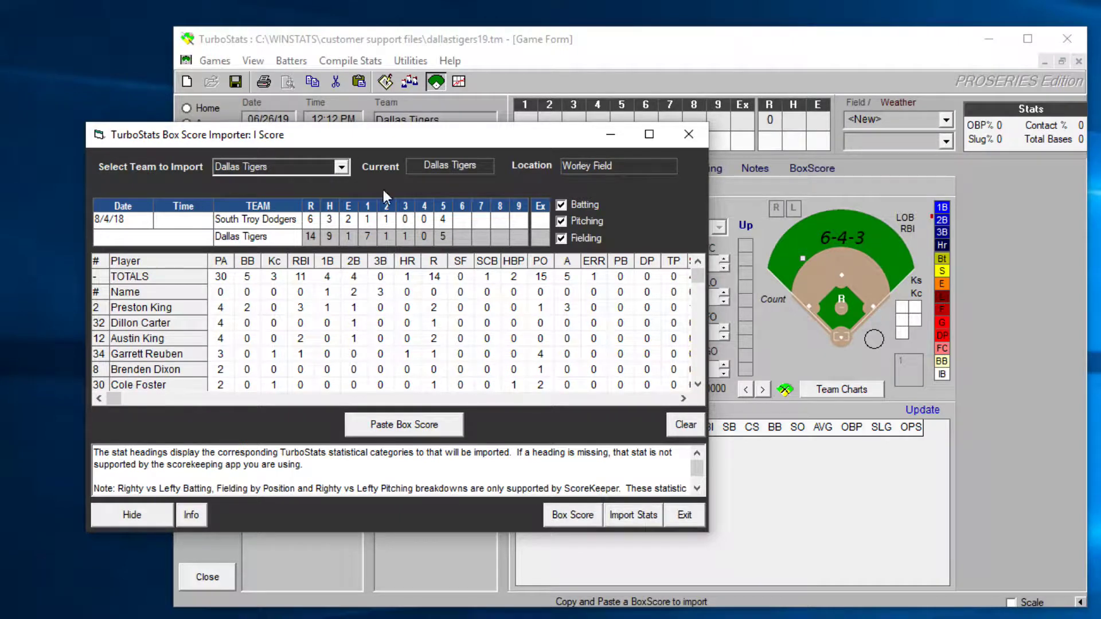
{"action": "left_click_drag", "start_coordinate": [411, 131], "coordinate": [612, 132]}
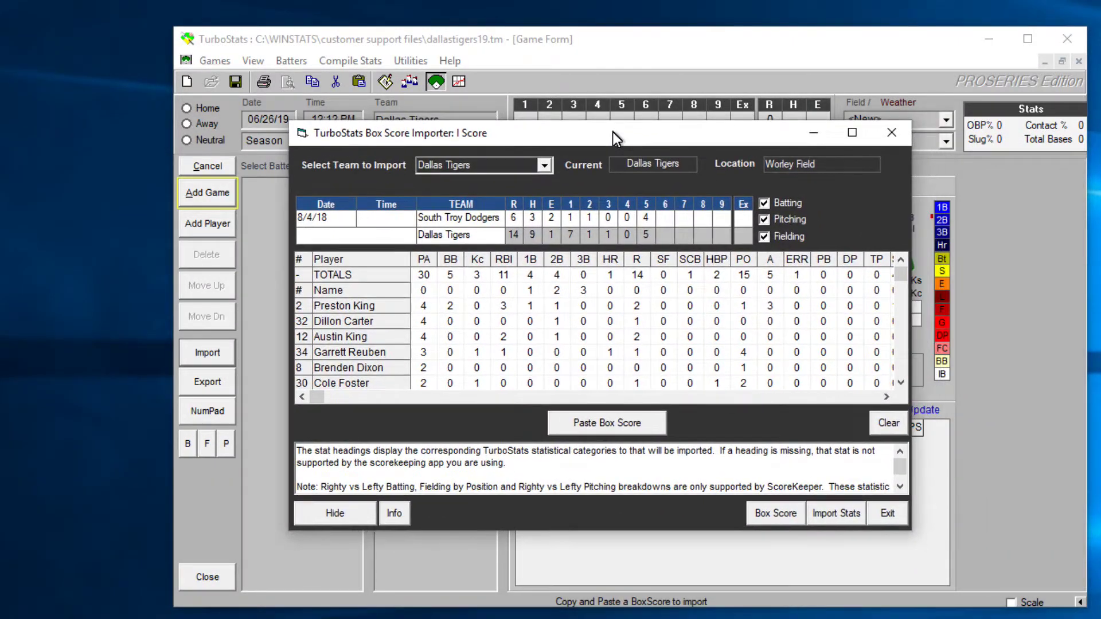
{"action": "left_click", "coordinate": [551, 168]}
{"action": "left_click", "coordinate": [494, 181]}
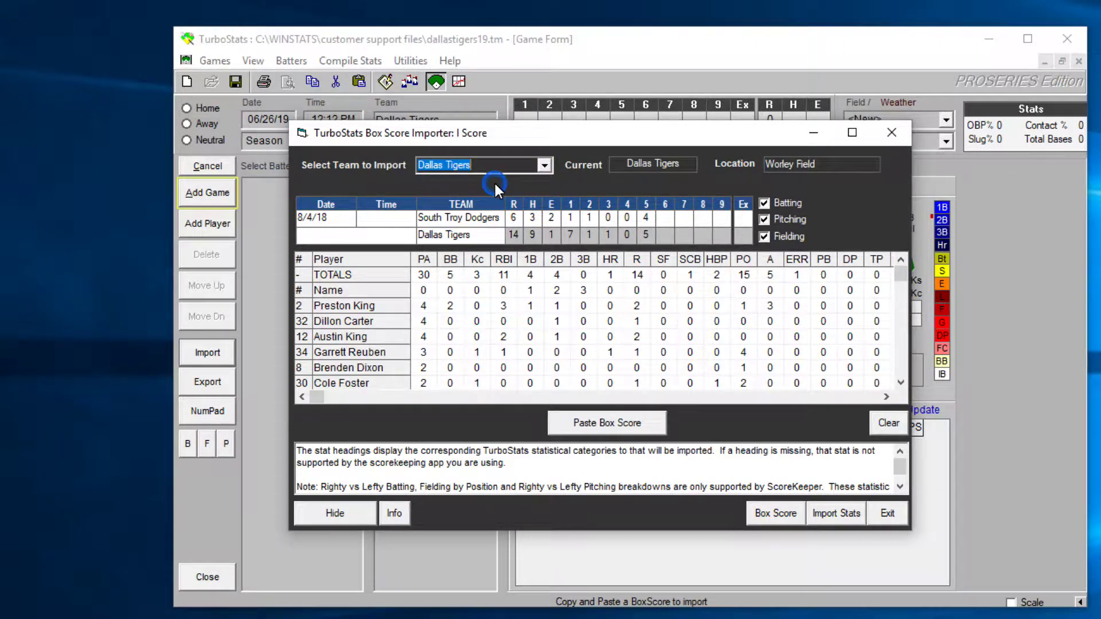
{"action": "left_click", "coordinate": [548, 164]}
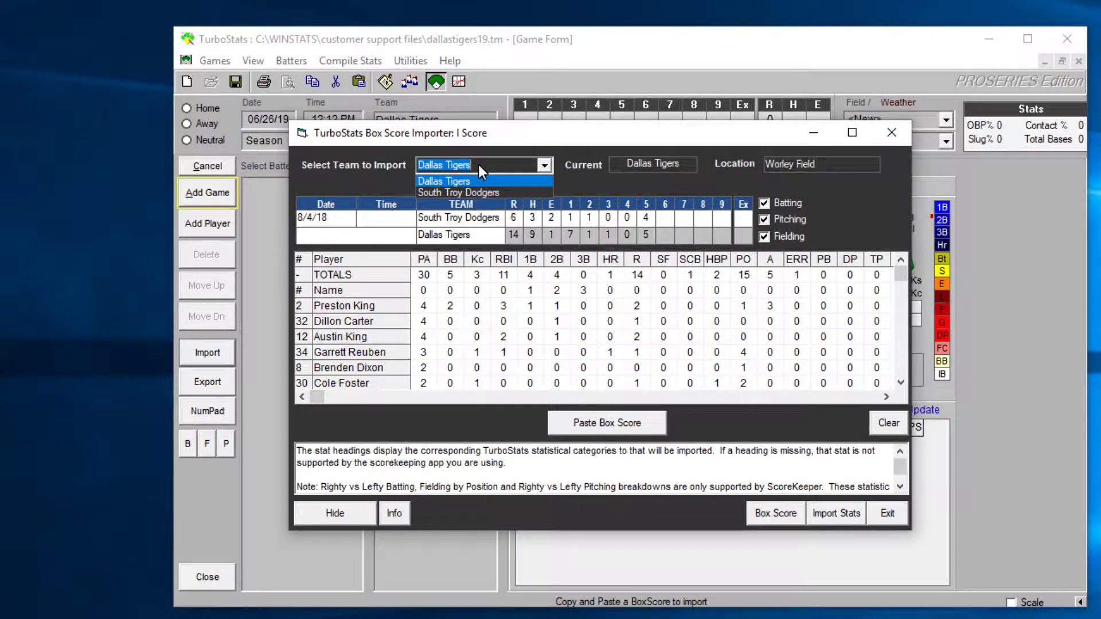
{"action": "left_click", "coordinate": [528, 181]}
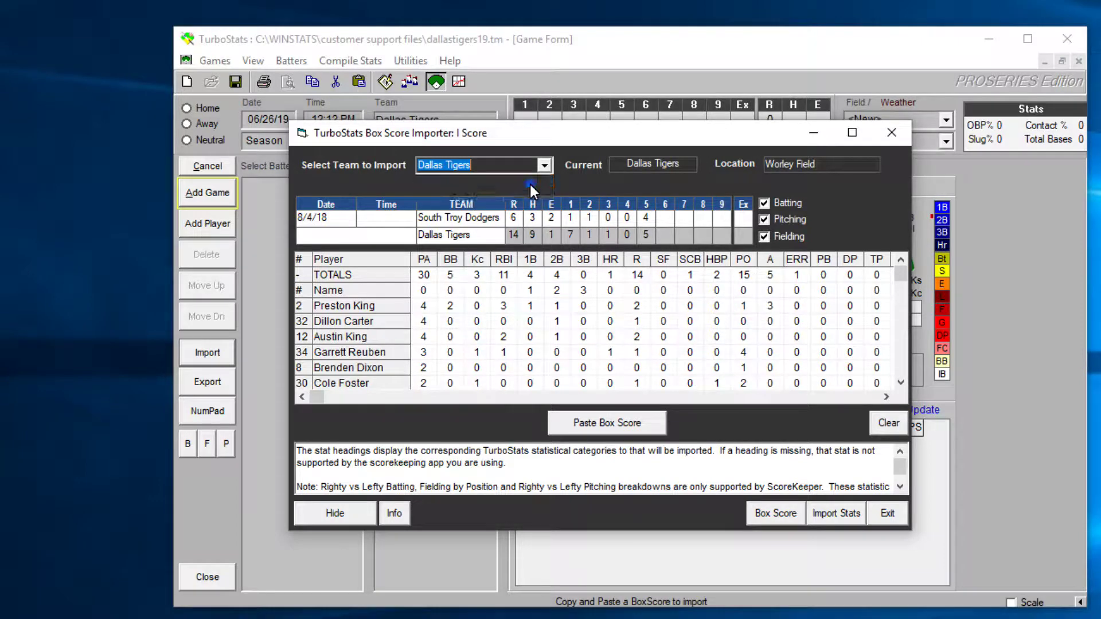
Import the Dallas Tigers stats, creating all unmatched players as new, and accept the first player and the new Report1 printout options.
{"action": "left_click", "coordinate": [829, 514]}
{"action": "left_click", "coordinate": [862, 404]}
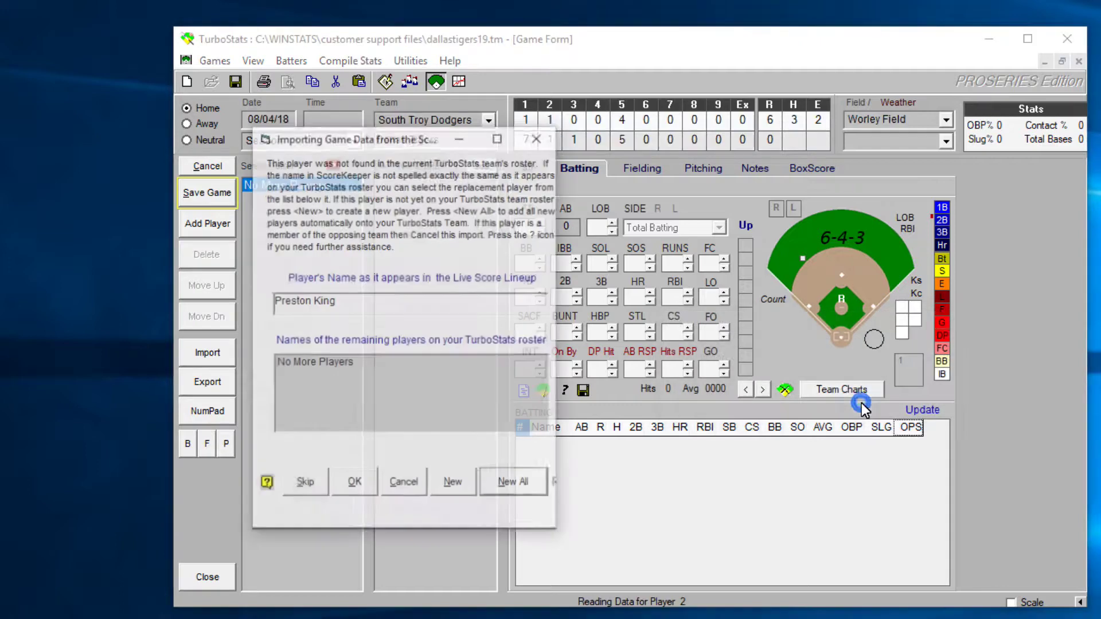
{"action": "left_click", "coordinate": [508, 486]}
{"action": "left_click", "coordinate": [923, 140]}
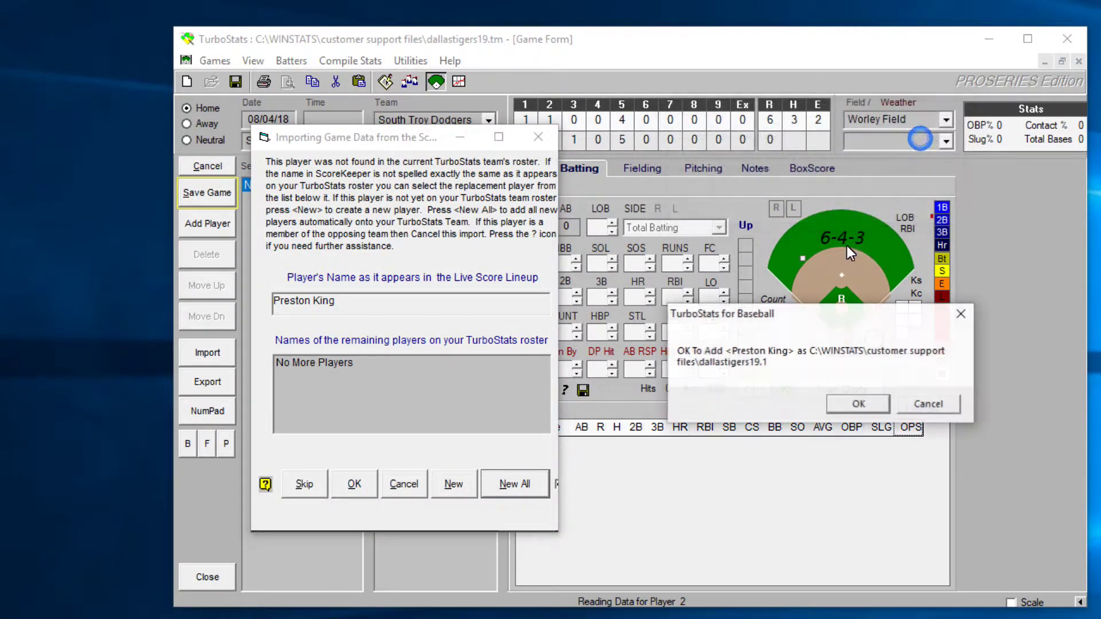
{"action": "left_click", "coordinate": [849, 403]}
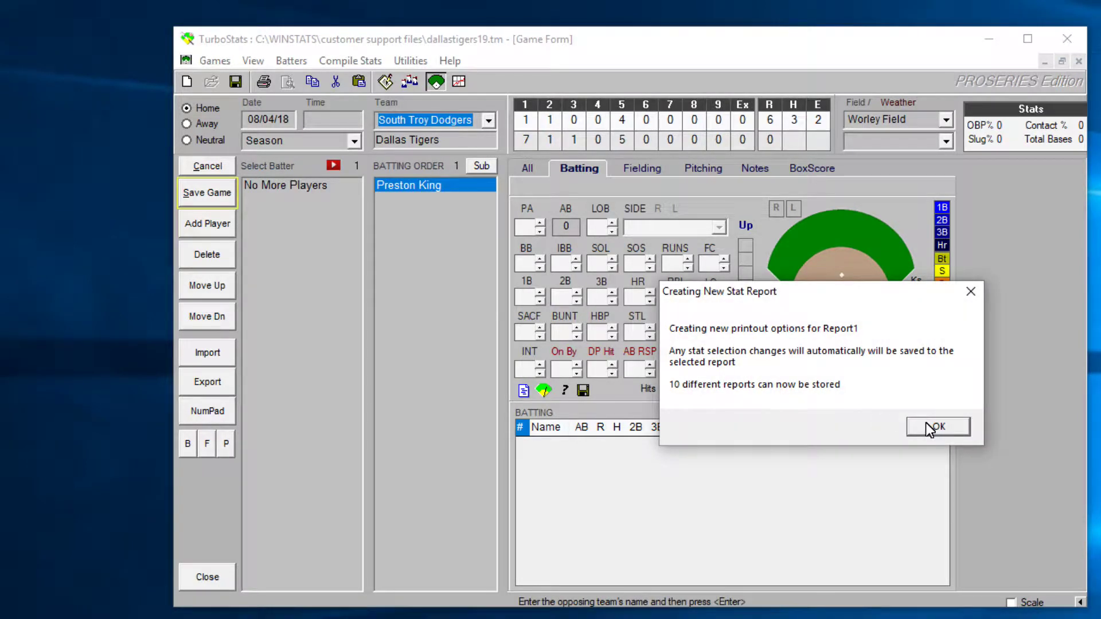
{"action": "left_click", "coordinate": [930, 426]}
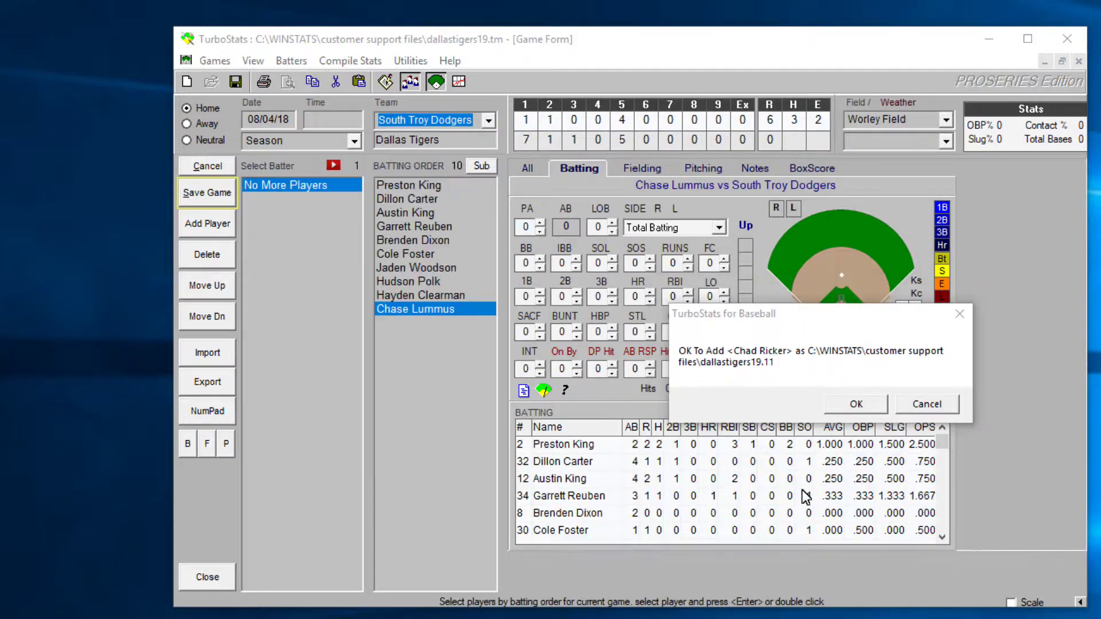
Approve adding each remaining imported player and the Opponents entry to the roster, and confirm that the game imported correctly.
{"action": "left_click", "coordinate": [849, 404]}
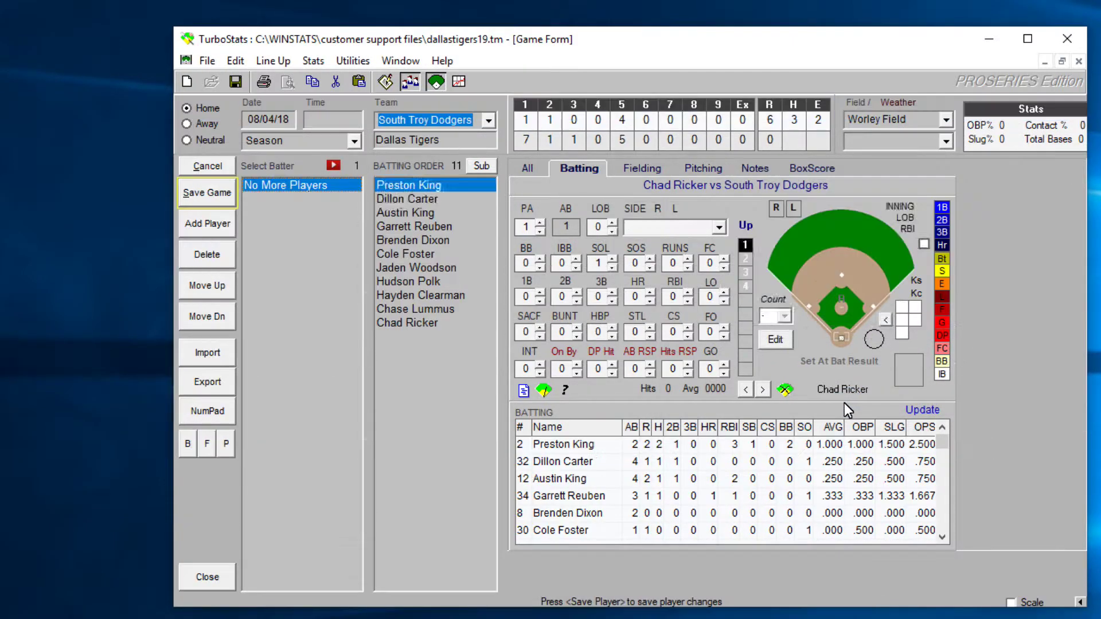
{"action": "left_click", "coordinate": [861, 407]}
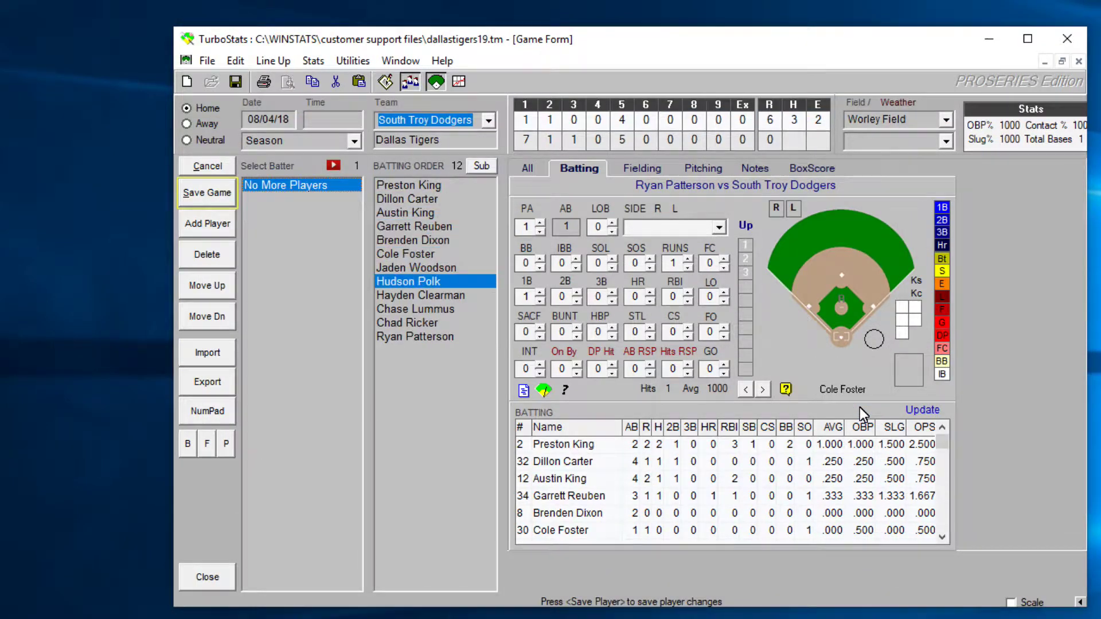
{"action": "left_click", "coordinate": [857, 407]}
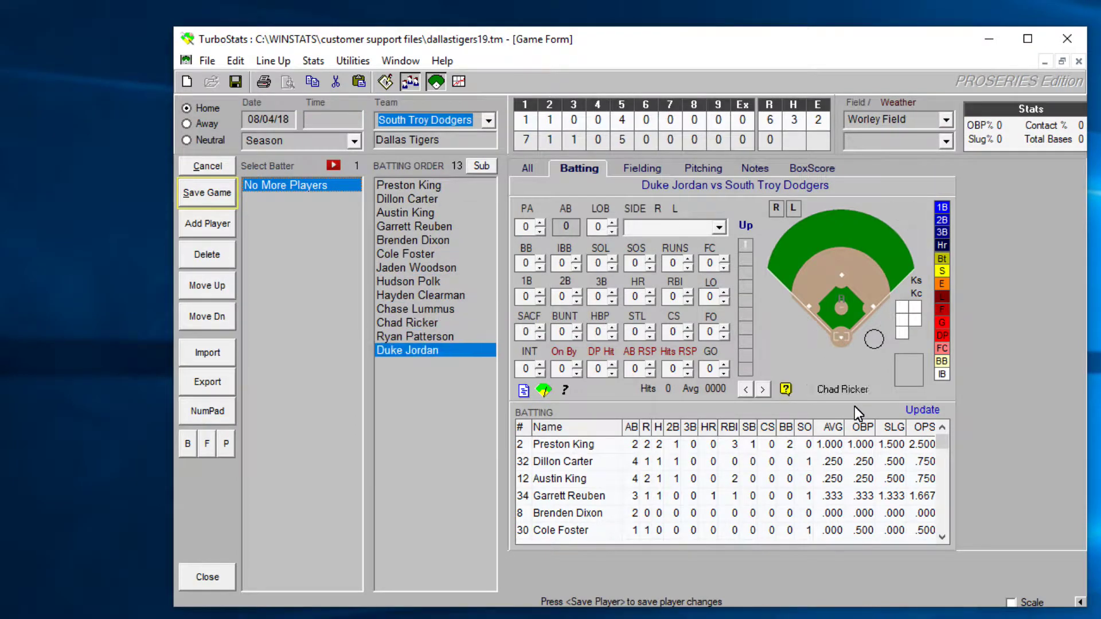
{"action": "left_click", "coordinate": [854, 407]}
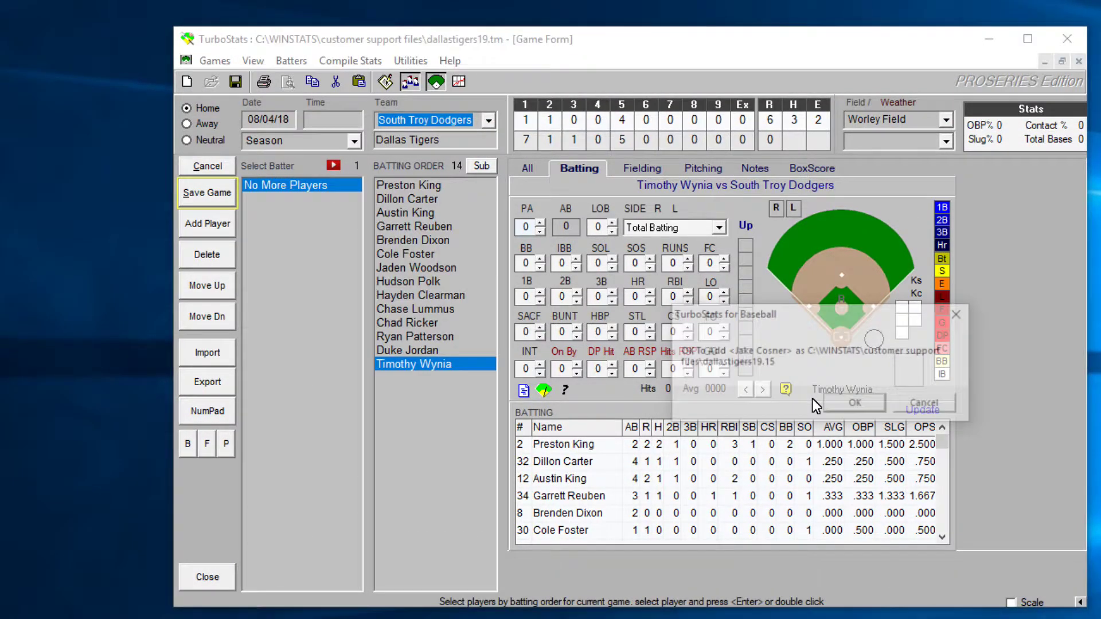
{"action": "left_click", "coordinate": [841, 400]}
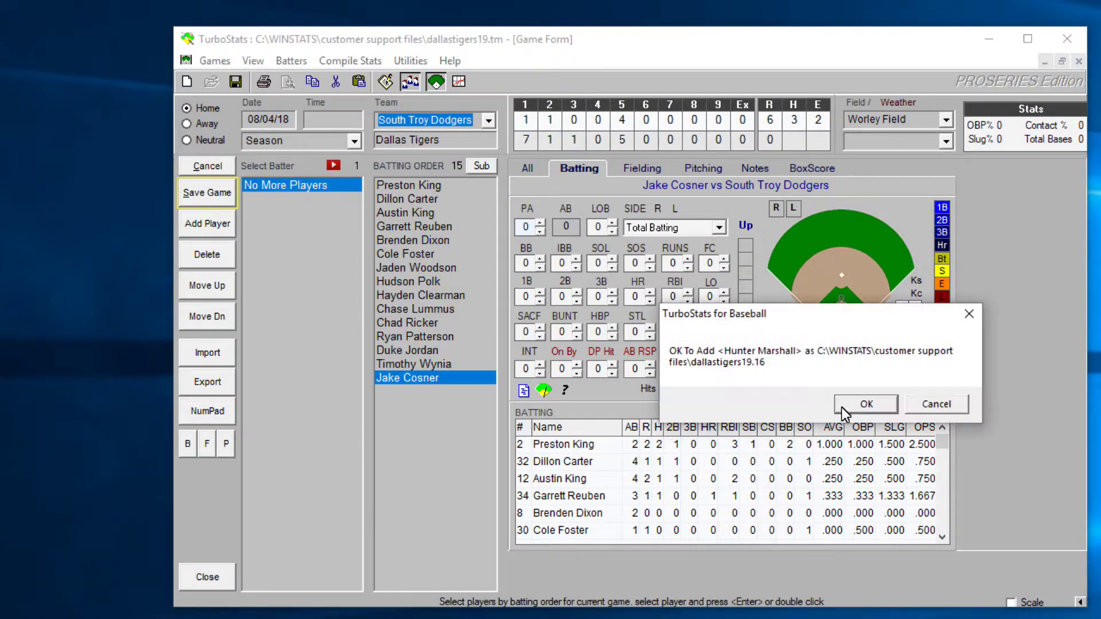
{"action": "left_click", "coordinate": [851, 407]}
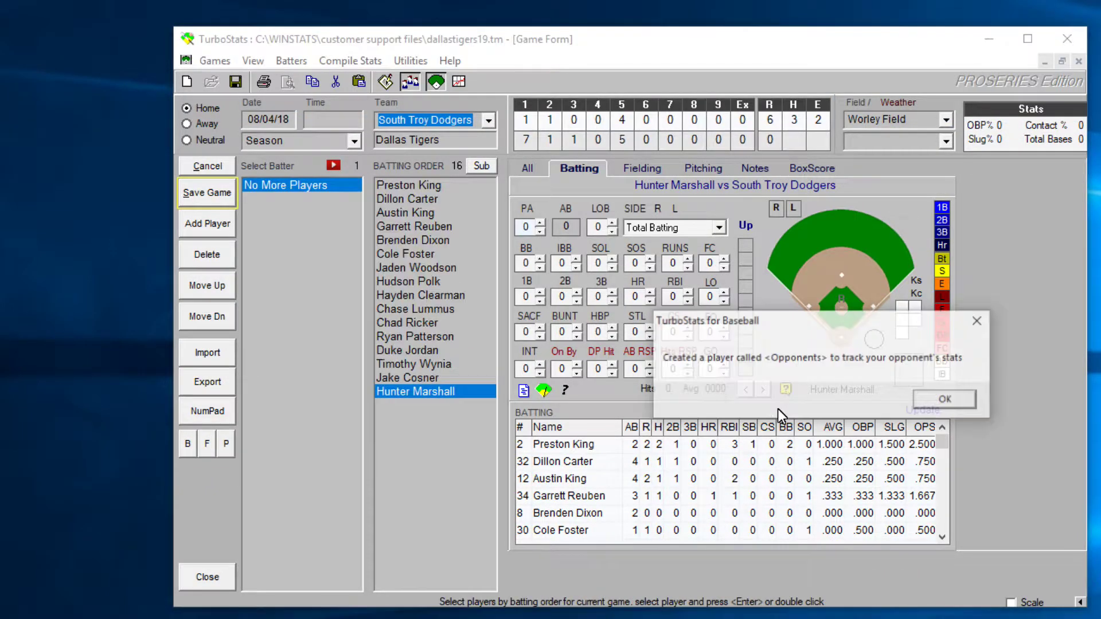
{"action": "left_click", "coordinate": [923, 401]}
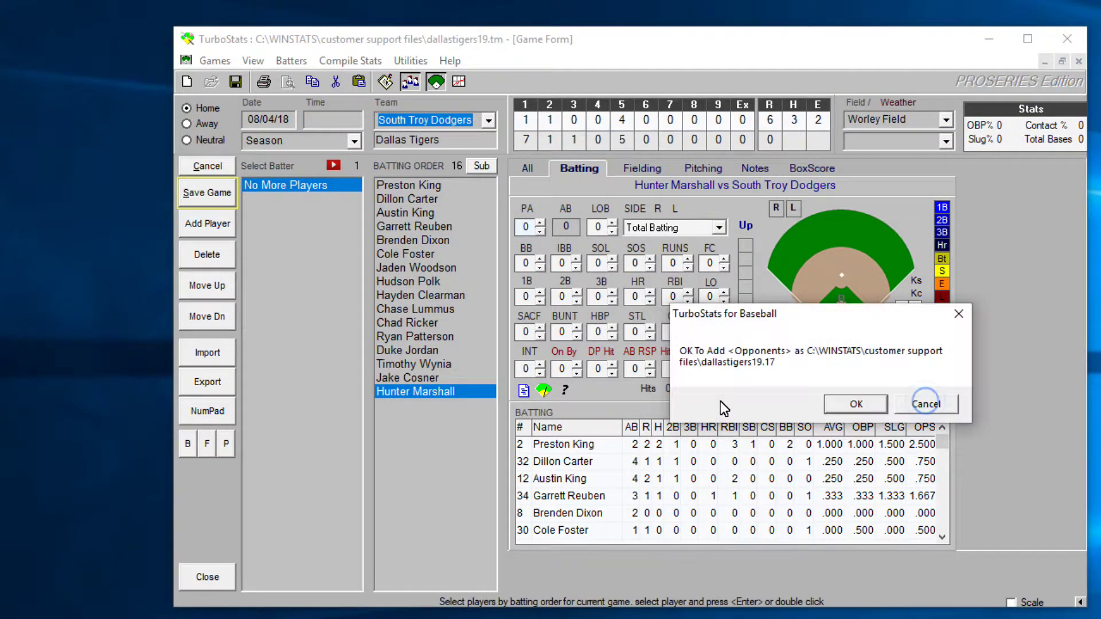
{"action": "left_click", "coordinate": [849, 405]}
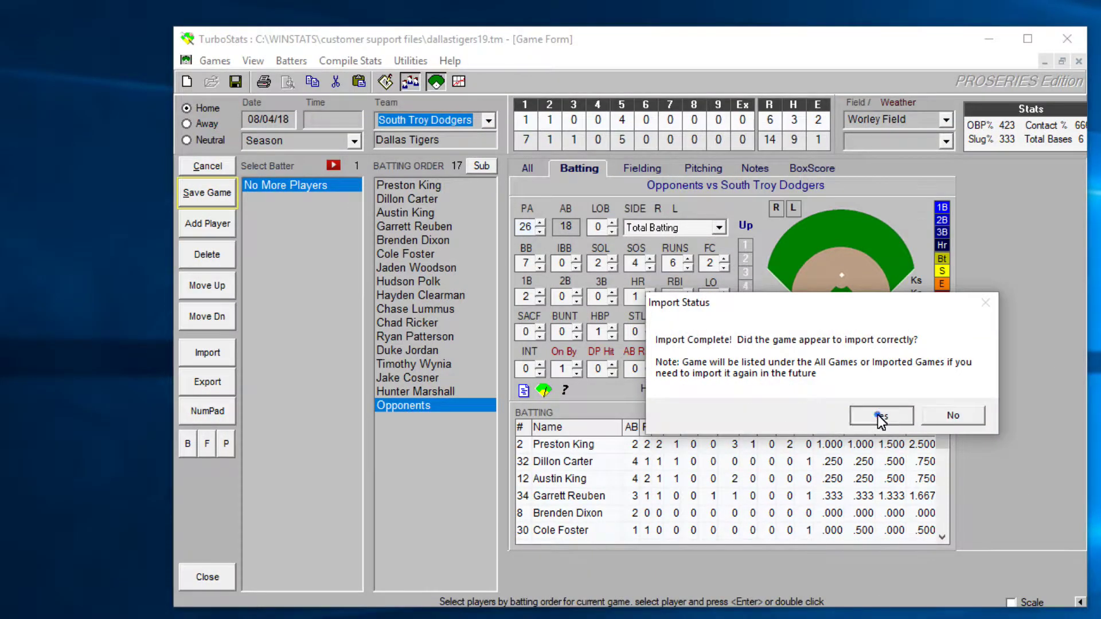
{"action": "left_click", "coordinate": [878, 415]}
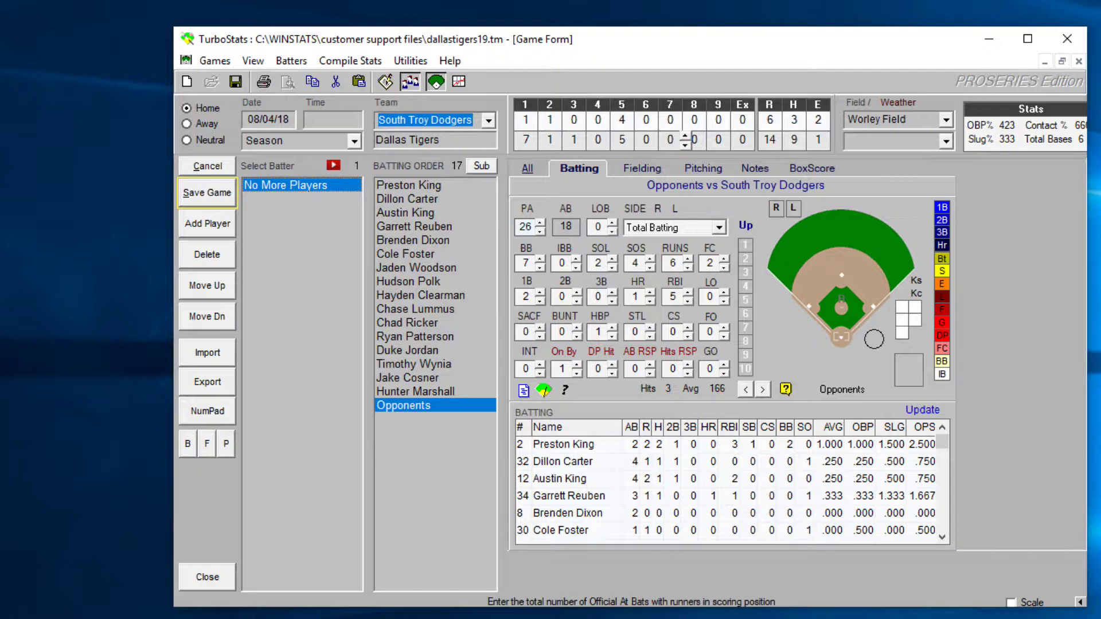
Switch to the box score e-mail and compare its line score with the imported game, moving the mail window out of the way.
{"action": "key", "text": "alt+Tab"}
{"action": "scroll", "coordinate": [738, 214], "scroll_direction": "up", "scroll_amount": 15}
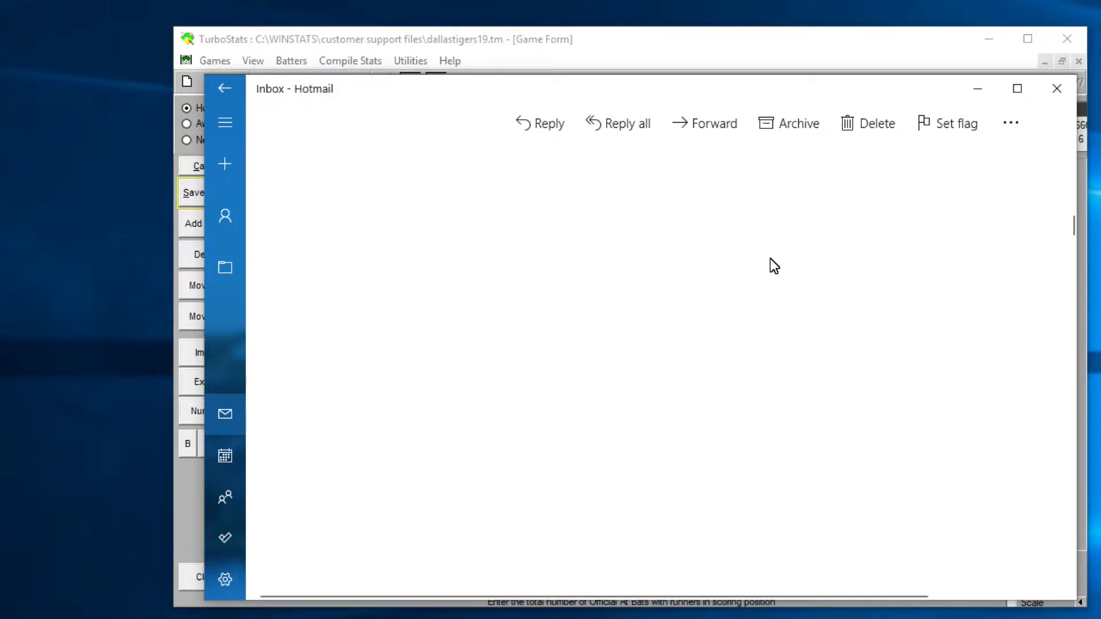
{"action": "scroll", "coordinate": [770, 265], "scroll_direction": "up", "scroll_amount": 6}
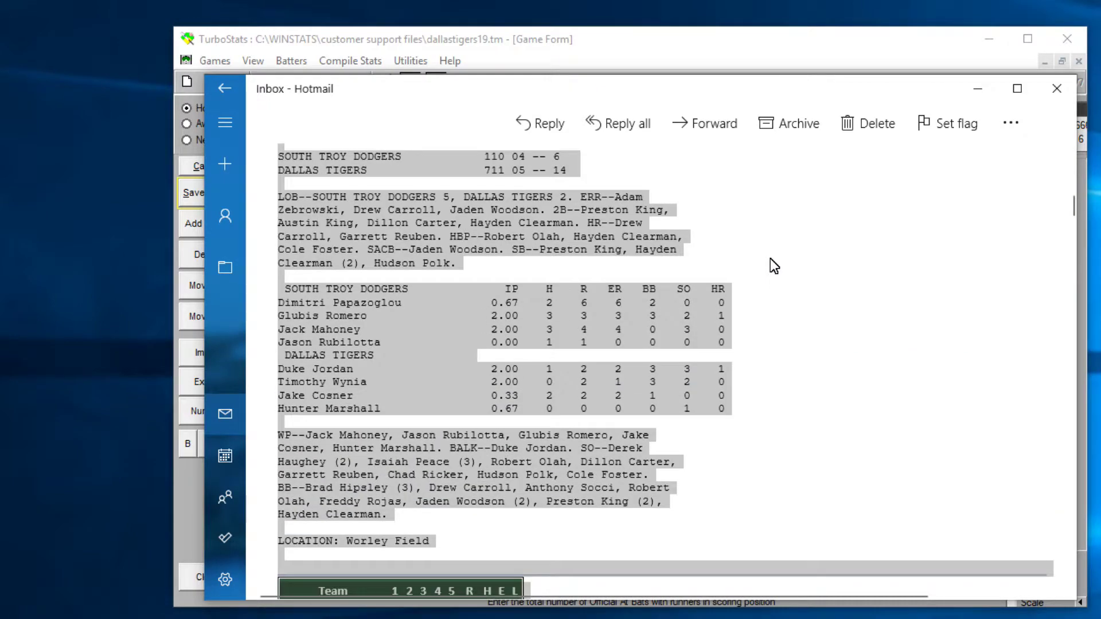
{"action": "scroll", "coordinate": [770, 259], "scroll_direction": "down", "scroll_amount": 7}
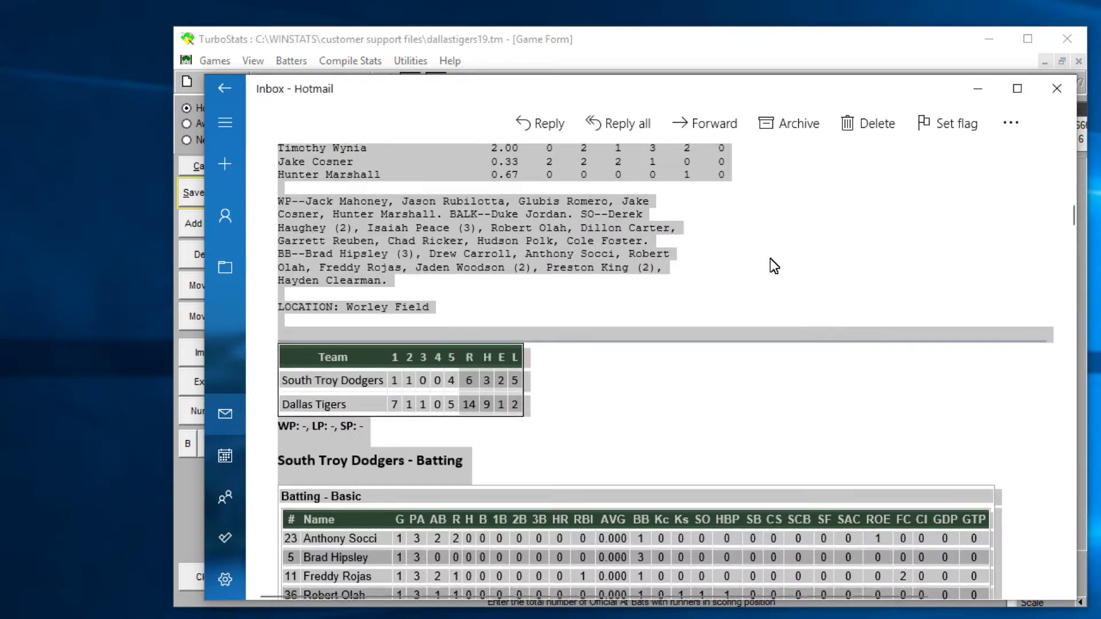
{"action": "left_click_drag", "start_coordinate": [688, 92], "coordinate": [716, 185]}
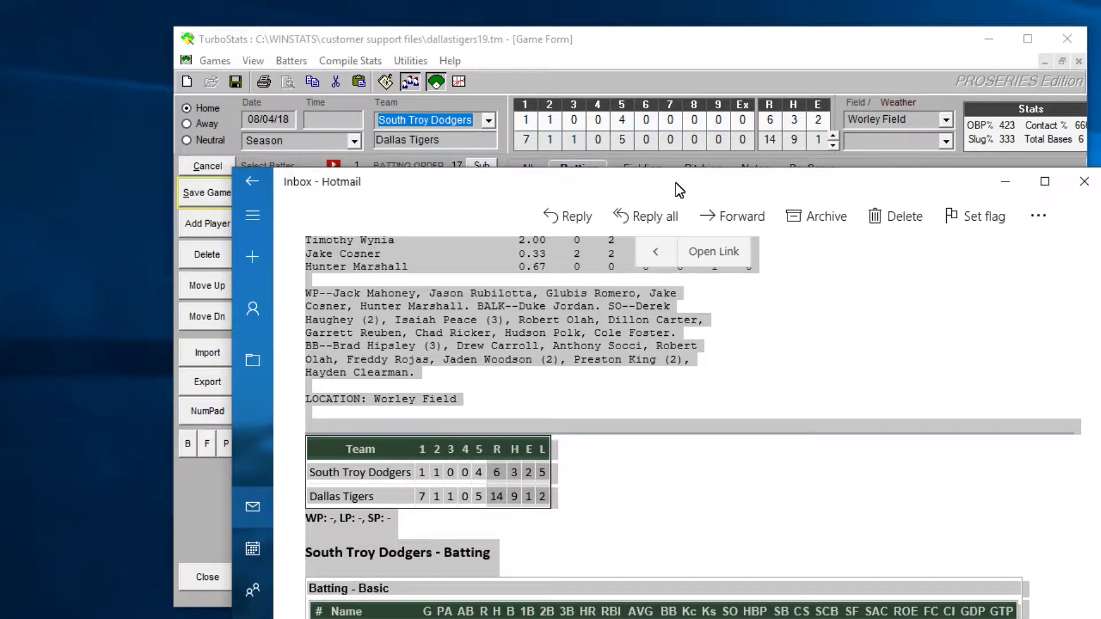
{"action": "left_click_drag", "start_coordinate": [675, 183], "coordinate": [647, 618]}
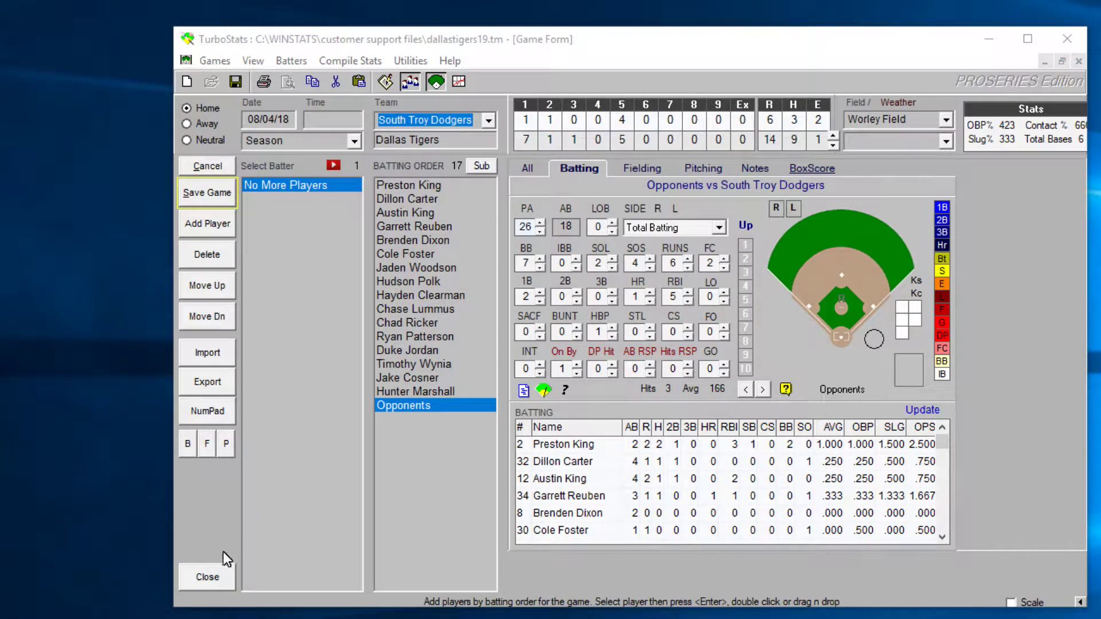
Save and close the imported game, cancel the leaders stat filter and close the team website upload window.
{"action": "left_click", "coordinate": [205, 571]}
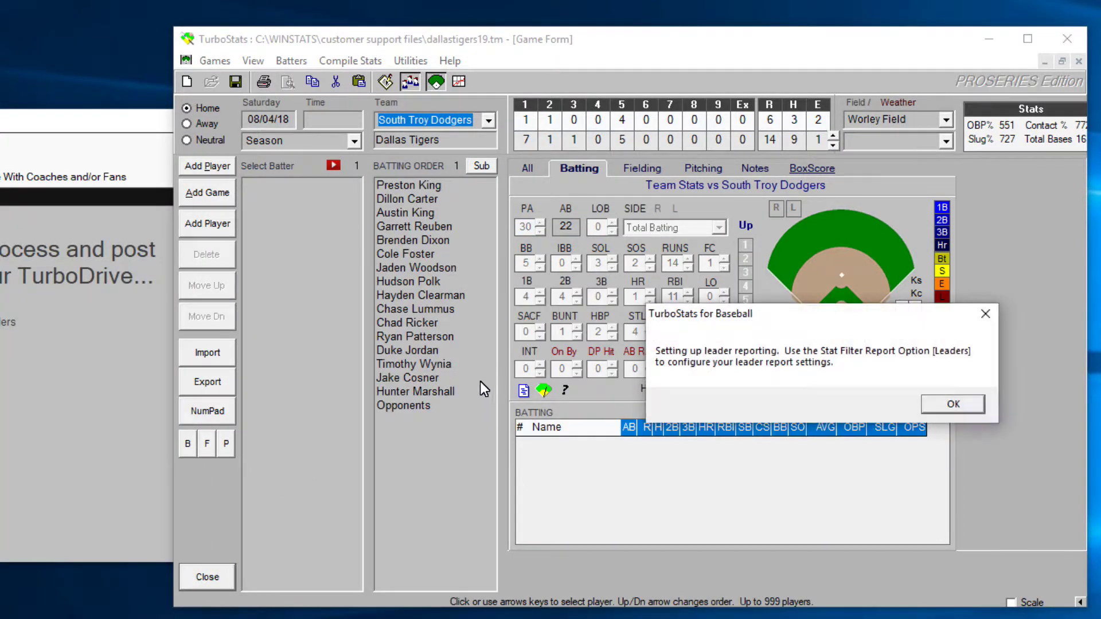
{"action": "left_click", "coordinate": [952, 401]}
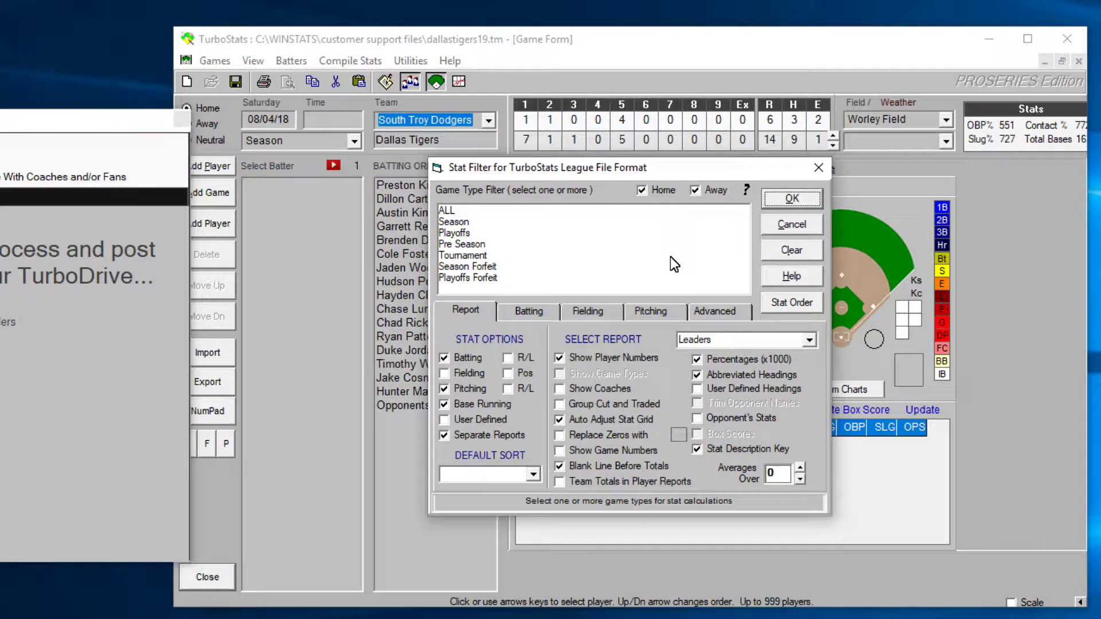
{"action": "left_click", "coordinate": [767, 226]}
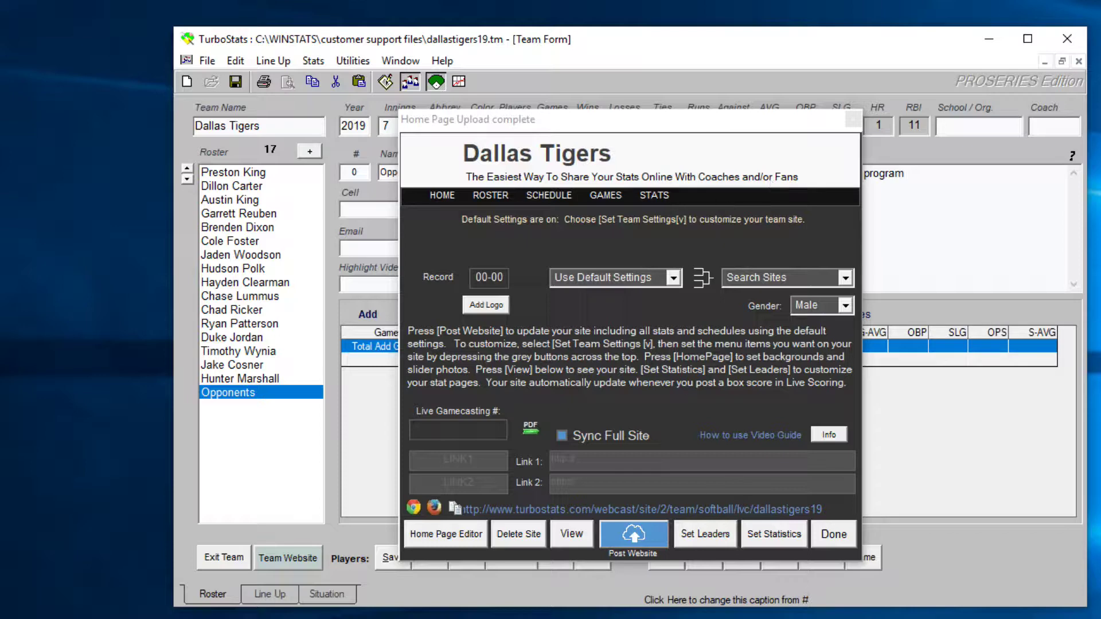
{"action": "left_click", "coordinate": [833, 534]}
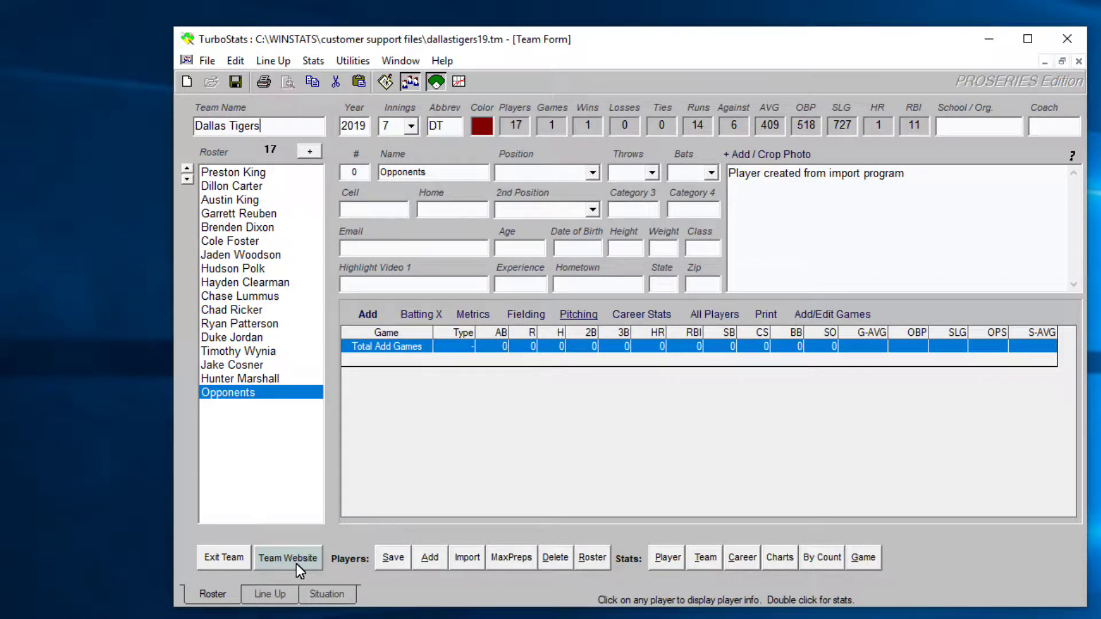
Go through the players on the Dallas Tigers roster to check each one's imported game stats.
{"action": "left_click", "coordinate": [272, 183]}
{"action": "left_click", "coordinate": [266, 201]}
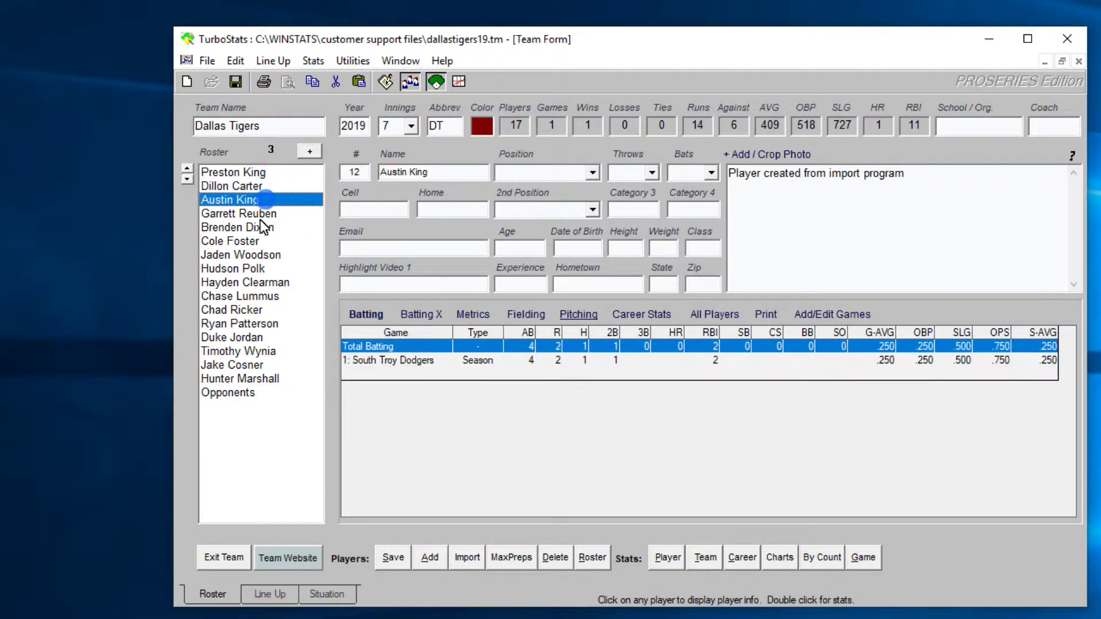
{"action": "left_click", "coordinate": [255, 227]}
{"action": "left_click", "coordinate": [255, 242]}
{"action": "left_click", "coordinate": [250, 282]}
{"action": "left_click", "coordinate": [250, 310]}
{"action": "left_click", "coordinate": [247, 338]}
{"action": "left_click", "coordinate": [247, 365]}
{"action": "left_click", "coordinate": [249, 380]}
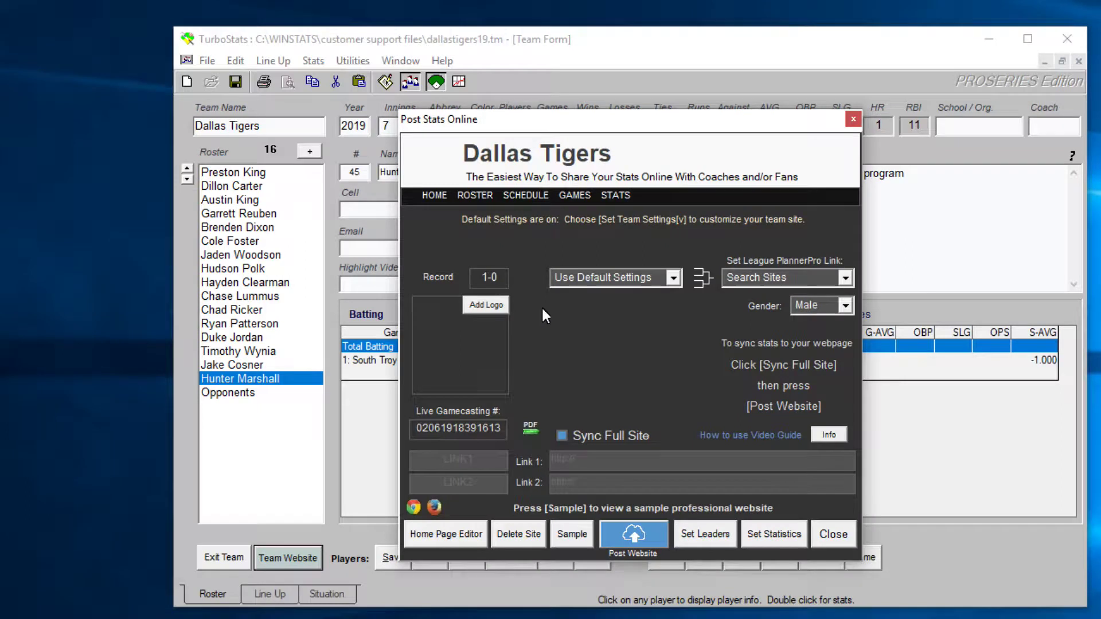
Switch the team website to Set Team Settings, enable Opponent Hyperlinks and the photo check, and set player photos and logos to JPG.
{"action": "left_click", "coordinate": [673, 278]}
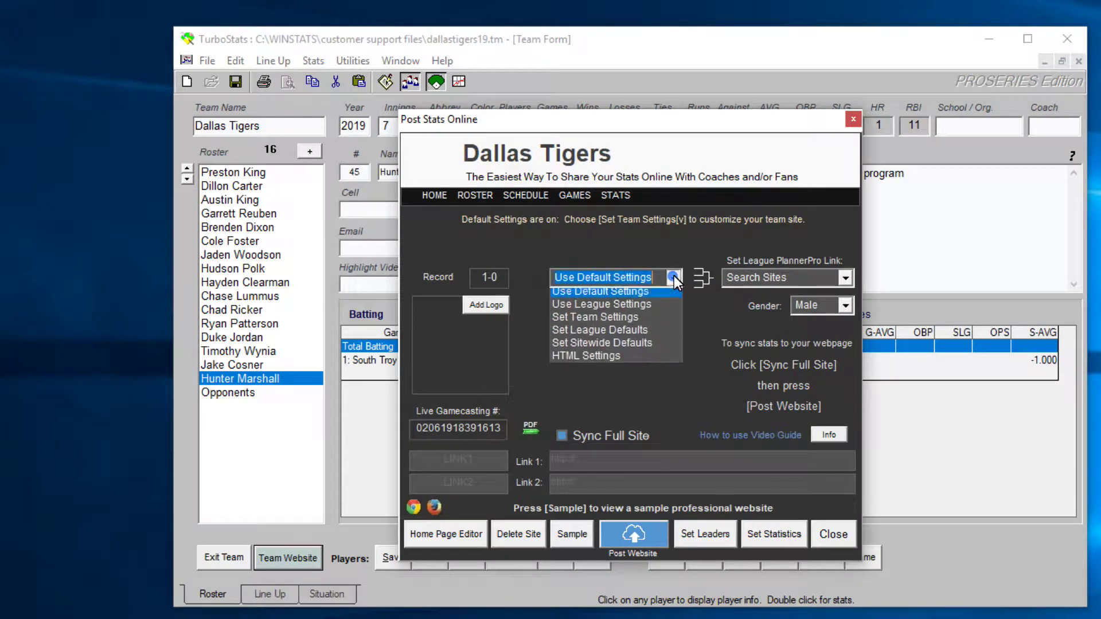
{"action": "left_click", "coordinate": [617, 321]}
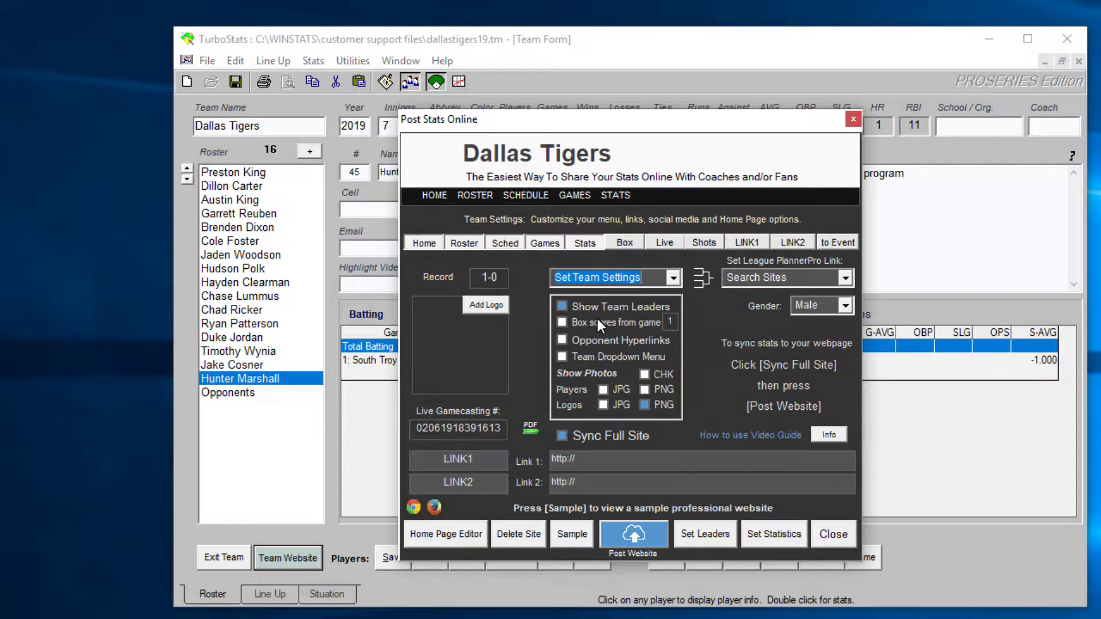
{"action": "left_click", "coordinate": [570, 340]}
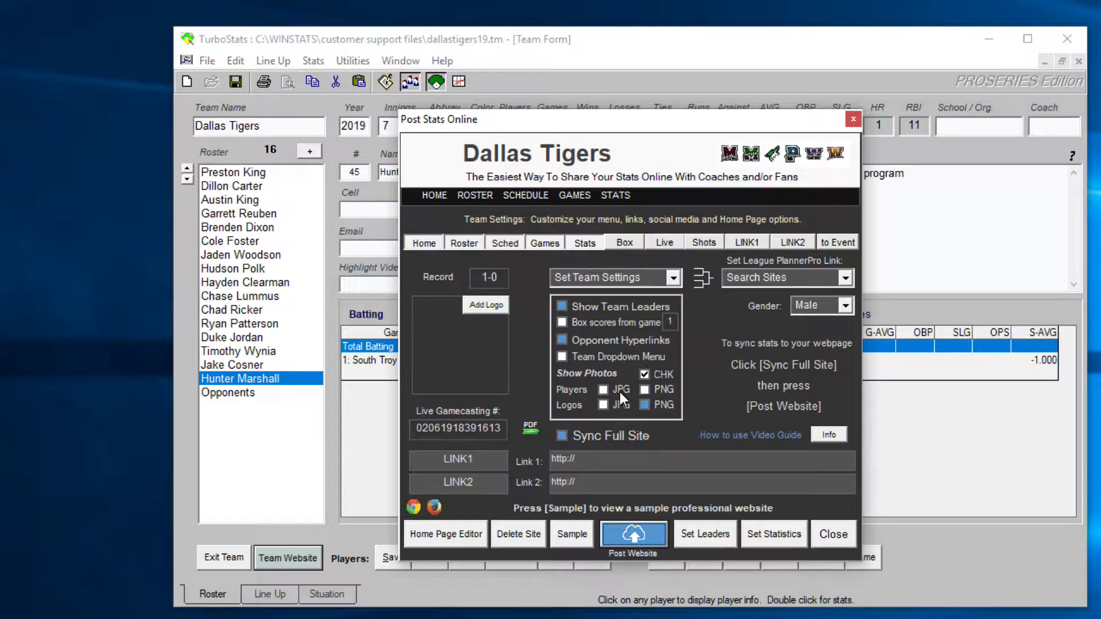
{"action": "left_click", "coordinate": [603, 390]}
{"action": "left_click", "coordinate": [605, 392]}
Add dallas tigers.jpg as the team website's logo and dismiss the image notice.
{"action": "left_click", "coordinate": [490, 305]}
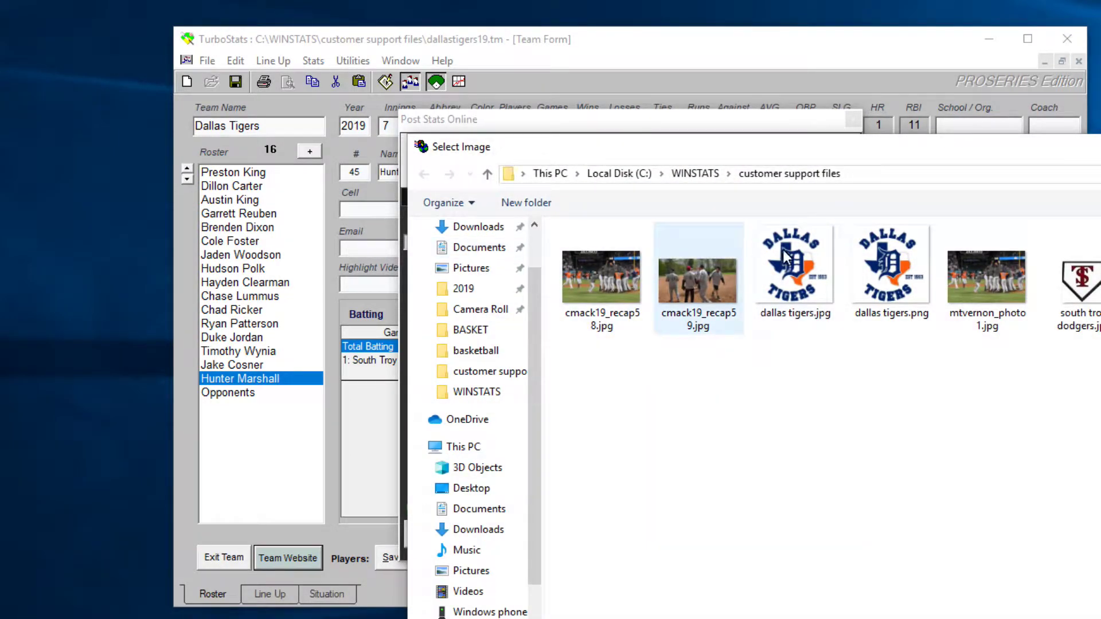
{"action": "left_click", "coordinate": [799, 261]}
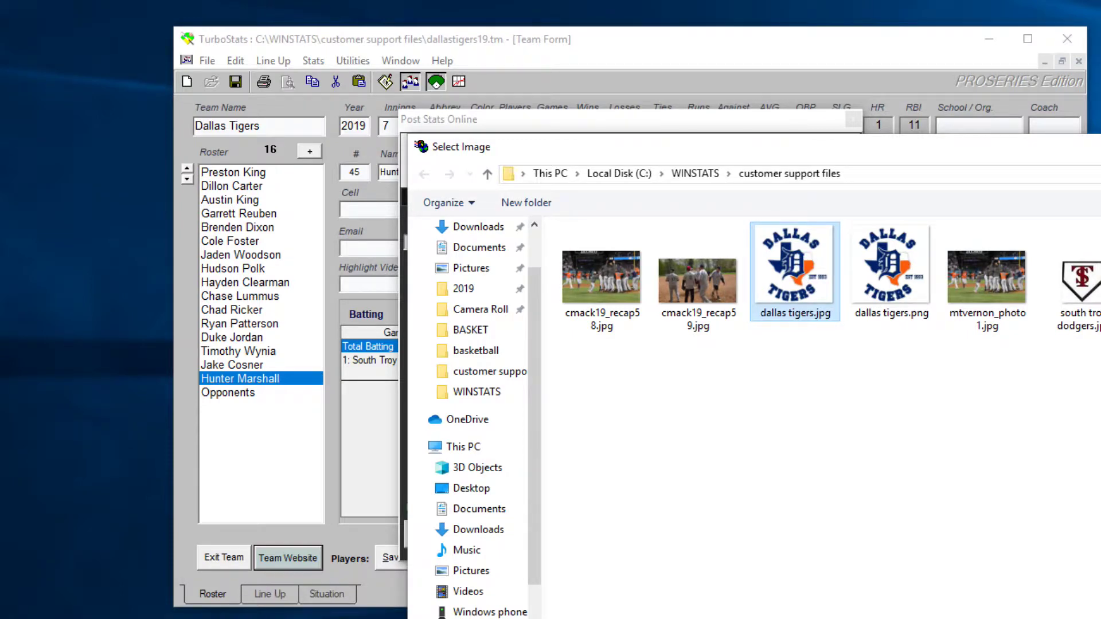
{"action": "key", "text": "Return"}
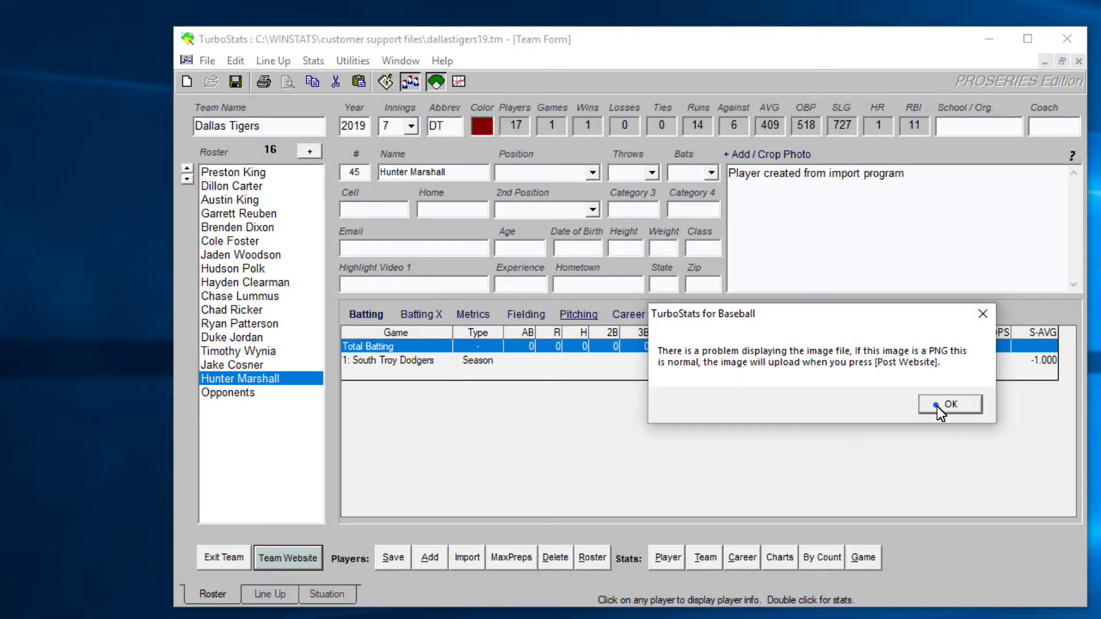
{"action": "left_click", "coordinate": [938, 406]}
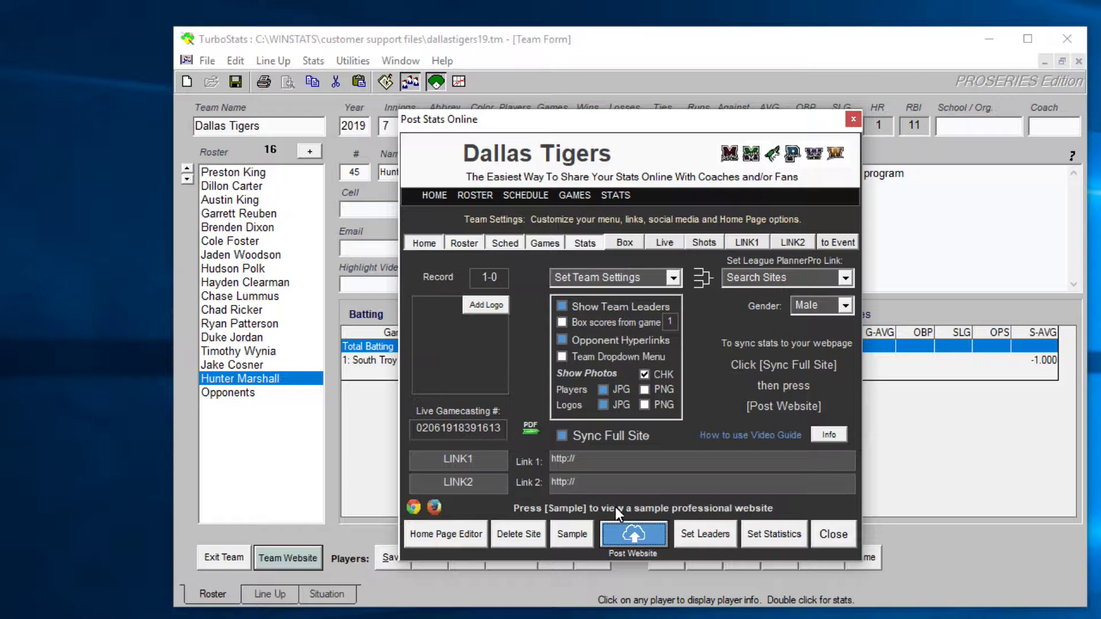
Open the Home Page Editor and set the website background to White with a background transparency of 0.
{"action": "left_click", "coordinate": [453, 533]}
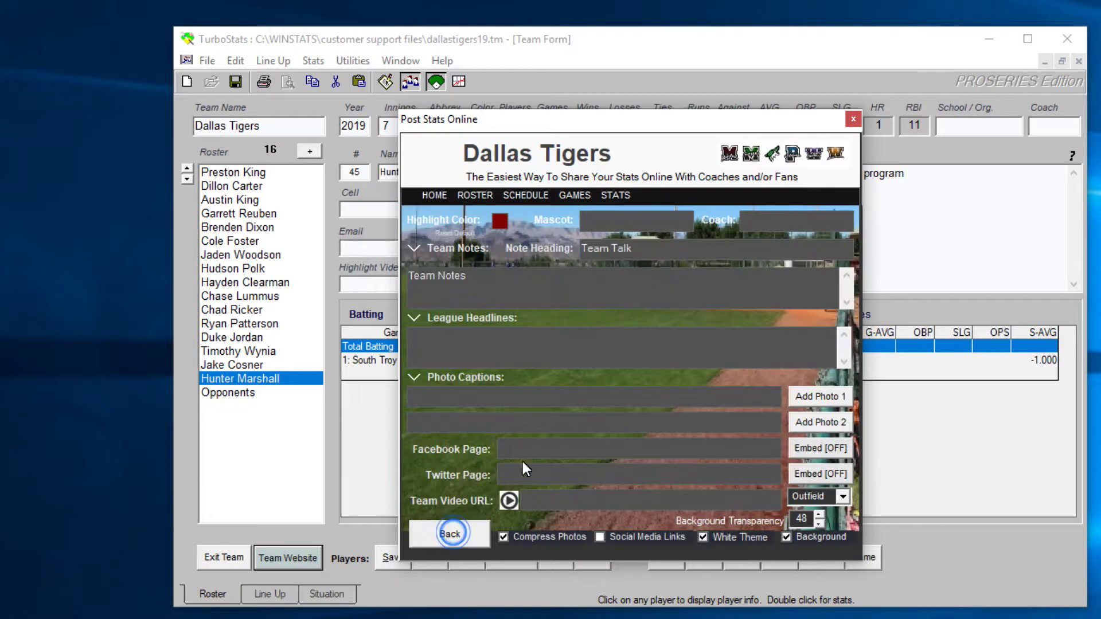
{"action": "left_click", "coordinate": [842, 497]}
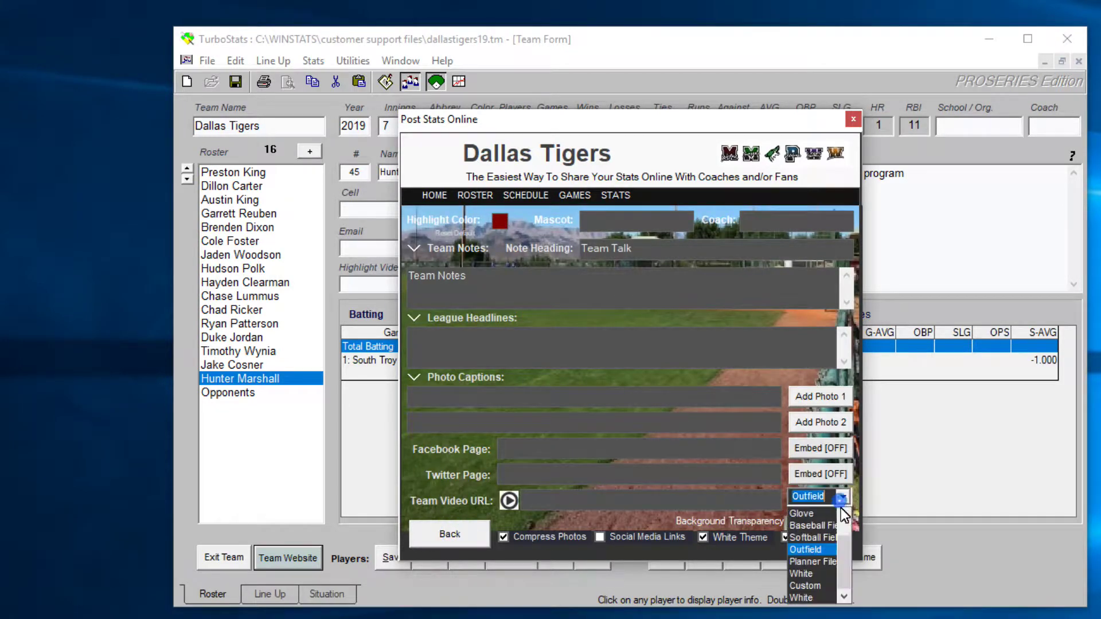
{"action": "left_click", "coordinate": [807, 598]}
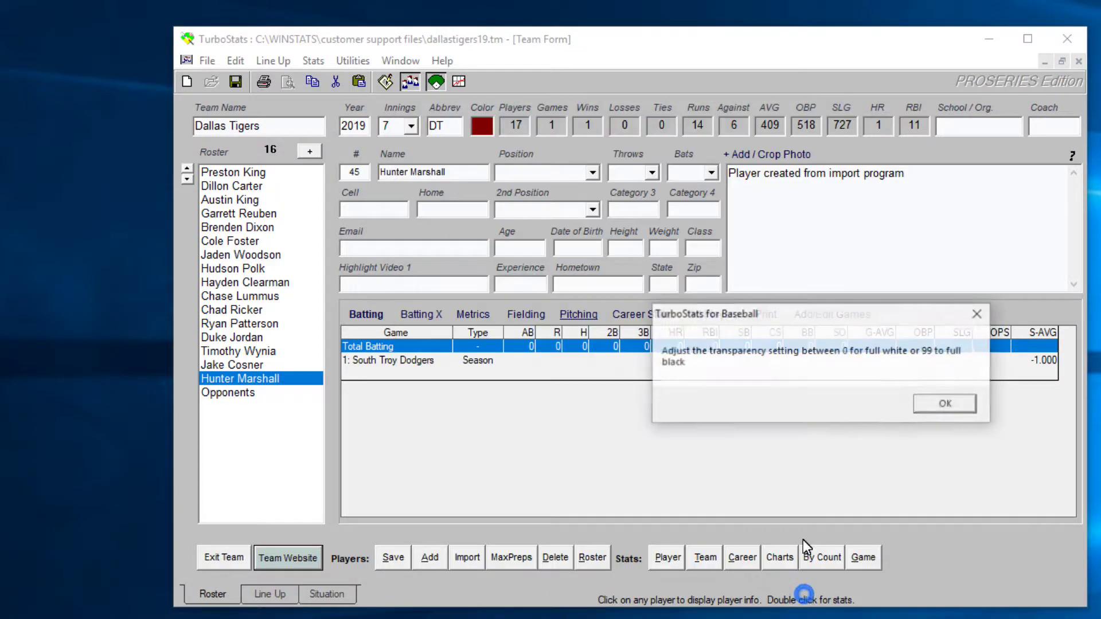
{"action": "left_click", "coordinate": [930, 403]}
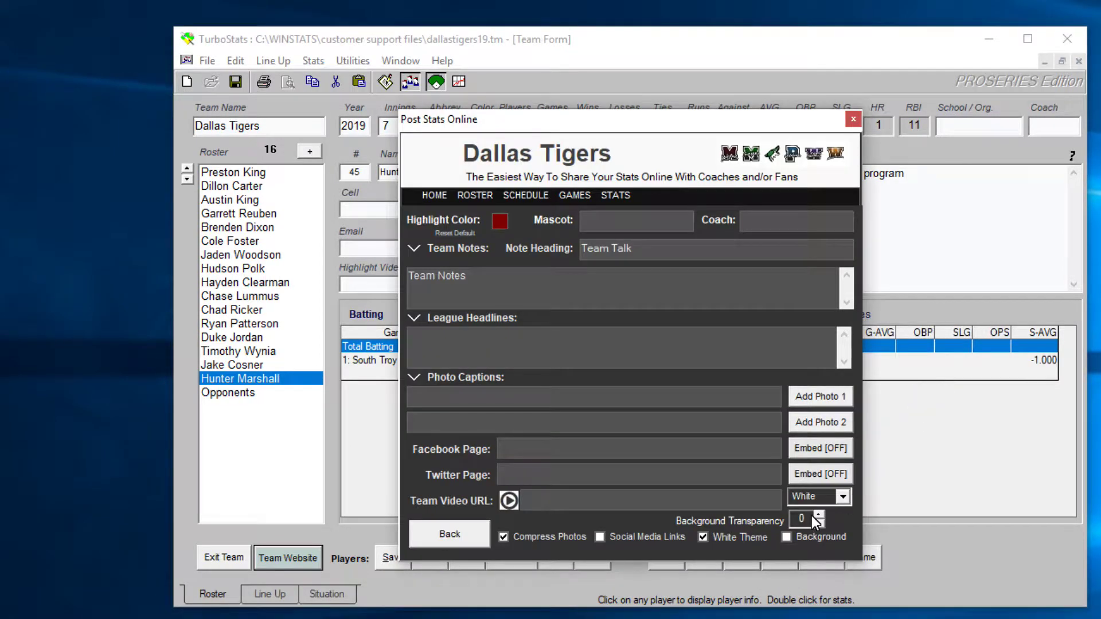
Set the website's background transparency to 50, turn off the White Theme and enable Social Media Links.
{"action": "type", "text": "50"}
{"action": "left_click", "coordinate": [713, 537]}
{"action": "left_click", "coordinate": [712, 538]}
{"action": "left_click", "coordinate": [600, 536]}
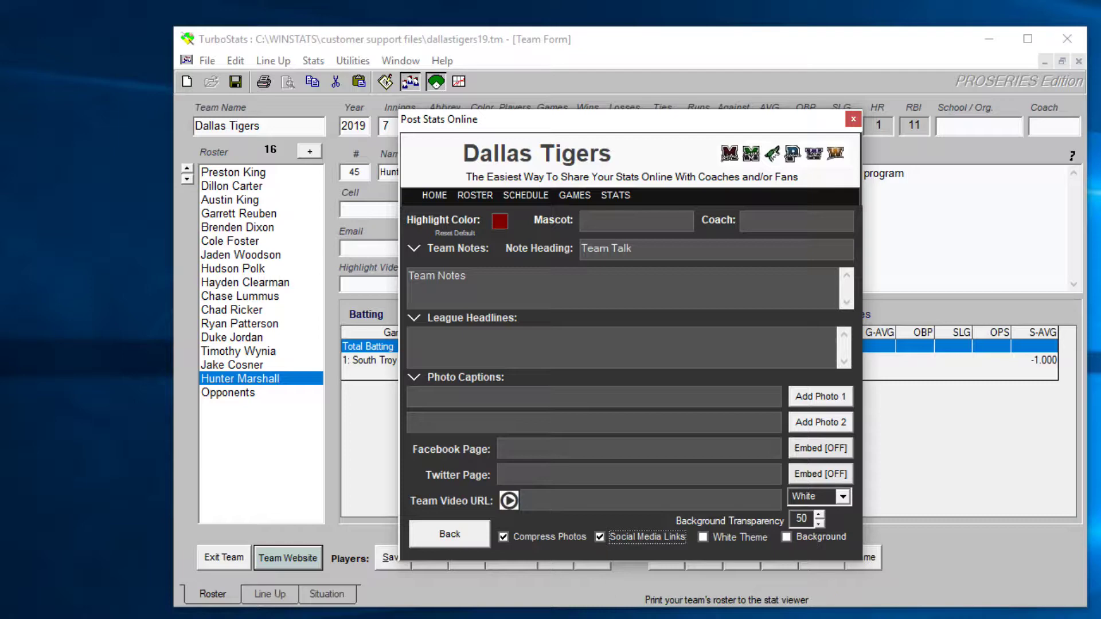
Switch to the browser, copy the Dallas Tigers Twitter page address, and minimize the browser window.
{"action": "left_click", "coordinate": [751, 618]}
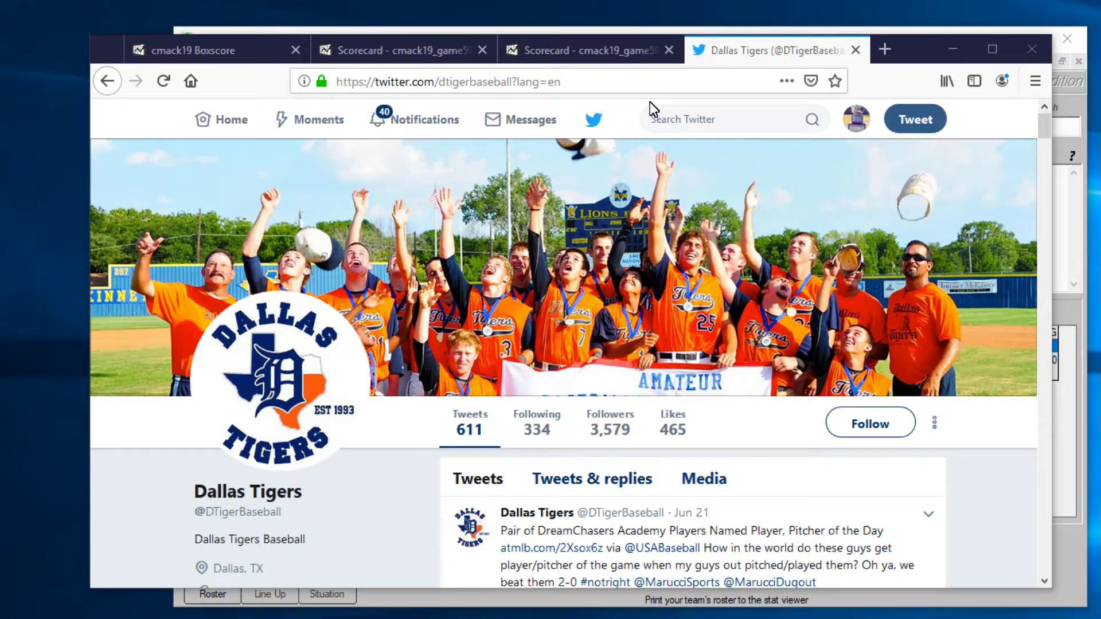
{"action": "left_click_drag", "start_coordinate": [560, 81], "coordinate": [305, 83]}
{"action": "right_click", "coordinate": [407, 84]}
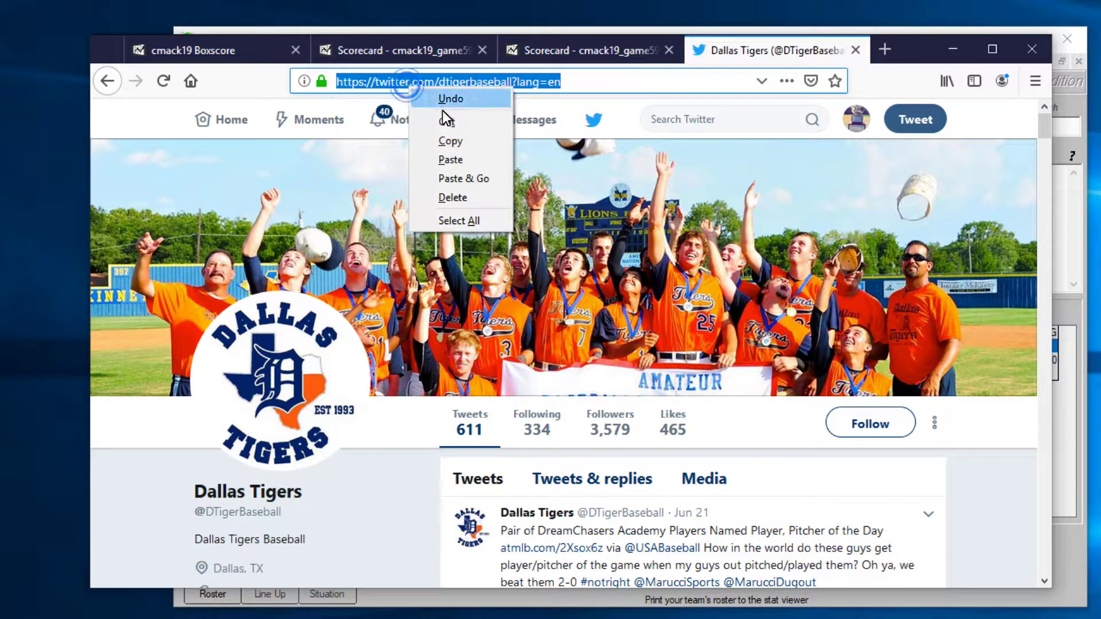
{"action": "left_click", "coordinate": [459, 142]}
{"action": "left_click", "coordinate": [955, 53]}
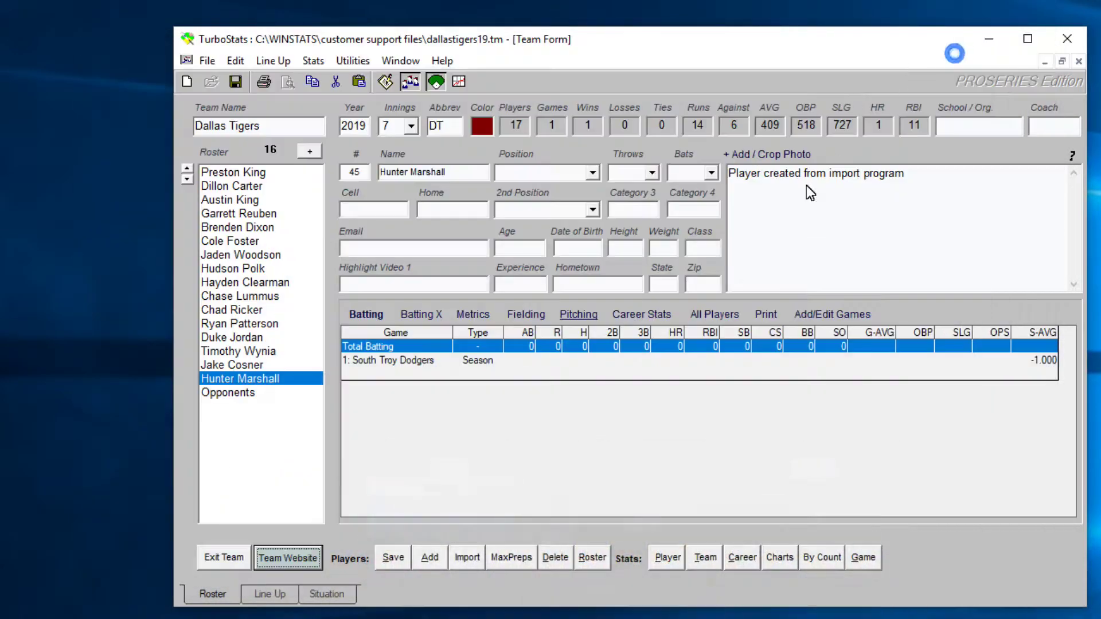
Reopen the Home Page Editor, paste the copied address as the Twitter Page and turn its embedding on.
{"action": "left_click", "coordinate": [286, 558]}
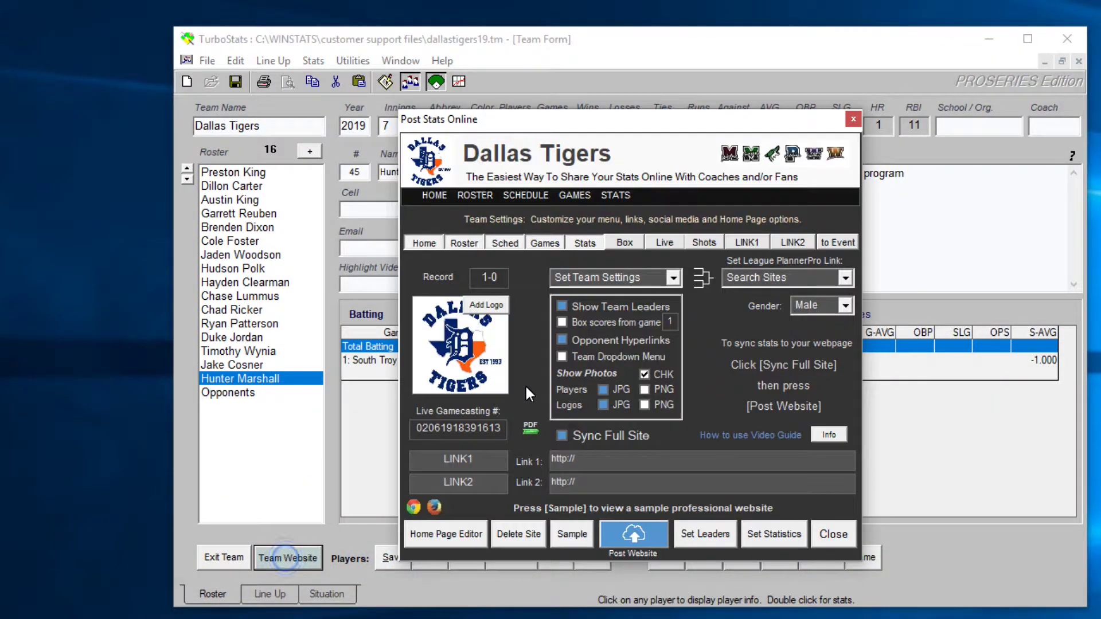
{"action": "left_click", "coordinate": [447, 542]}
{"action": "left_click", "coordinate": [586, 466]}
{"action": "right_click", "coordinate": [574, 472]}
{"action": "left_click", "coordinate": [616, 544]}
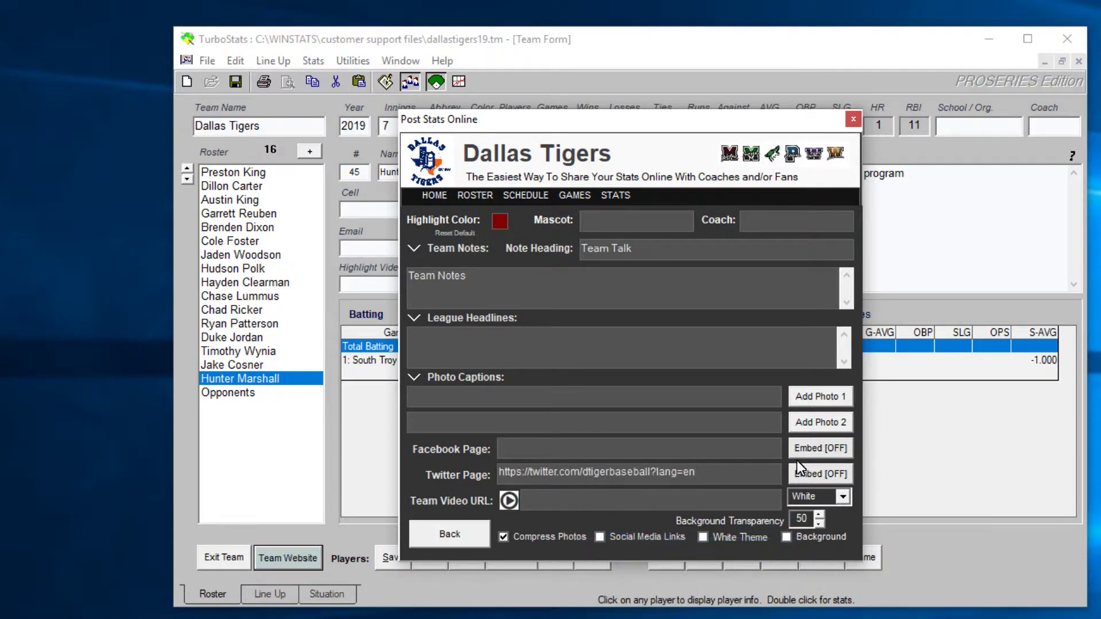
{"action": "left_click", "coordinate": [817, 476]}
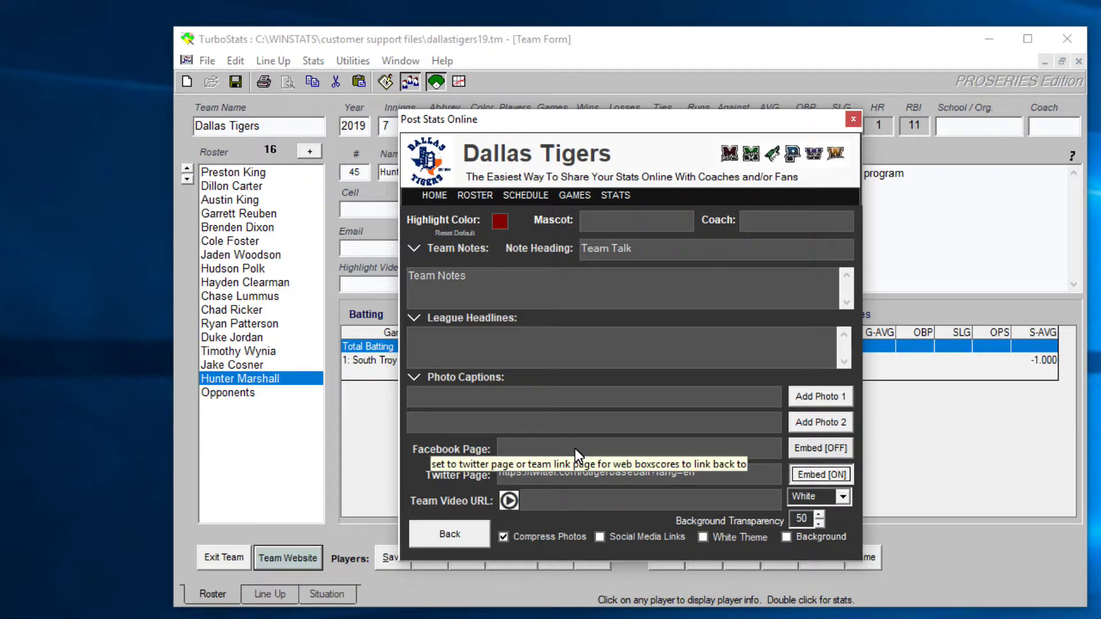
Add mtvernon_photo1.jpg as the home page's first photo and return to the team settings.
{"action": "left_click", "coordinate": [810, 398]}
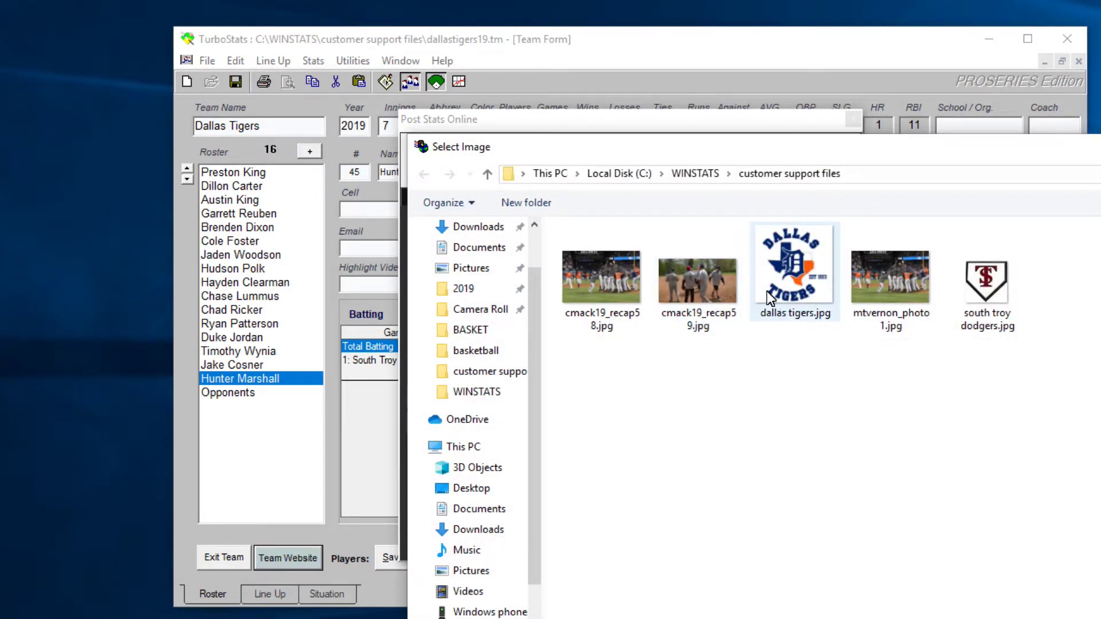
{"action": "double_click", "coordinate": [875, 286]}
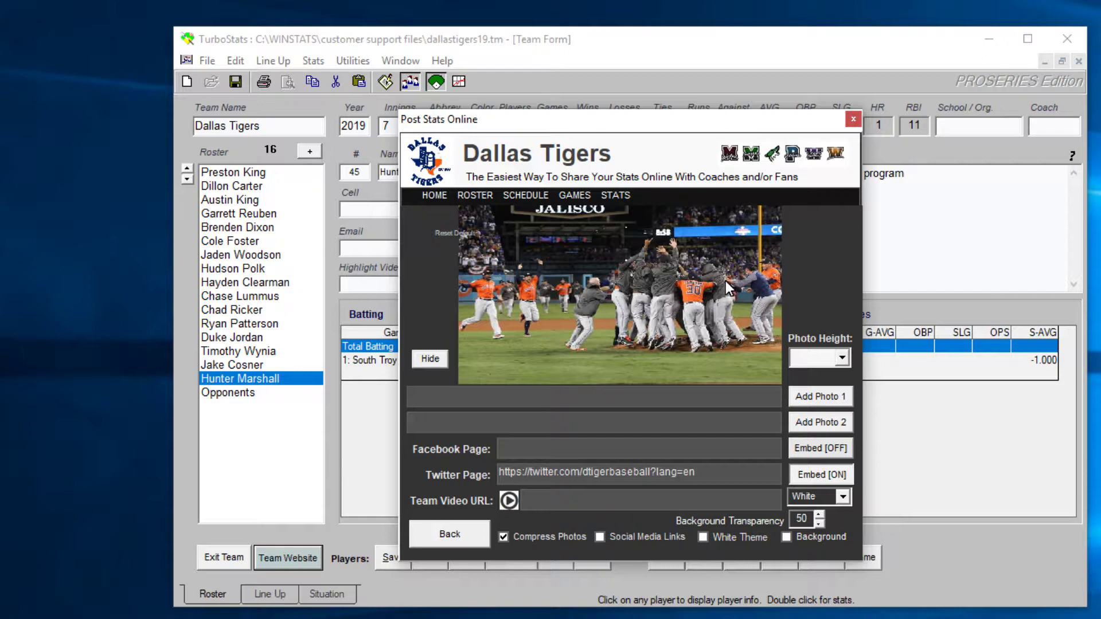
{"action": "left_click", "coordinate": [451, 535]}
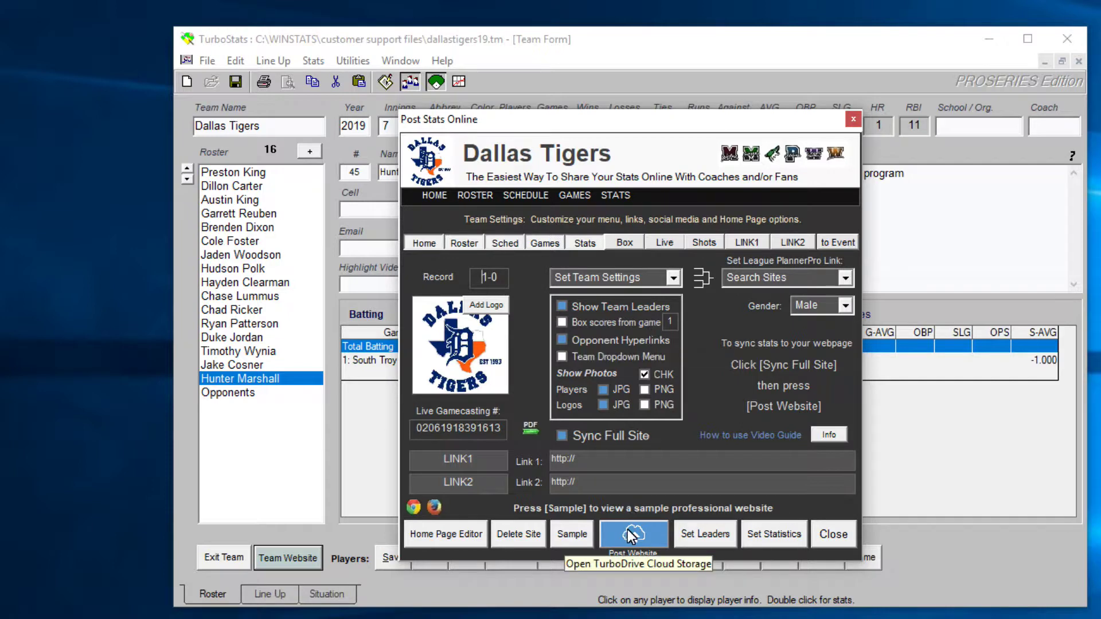
Set the home page's first photo to michael angelos team.jpg from the 2019 folder and return to the team settings.
{"action": "left_click", "coordinate": [441, 533]}
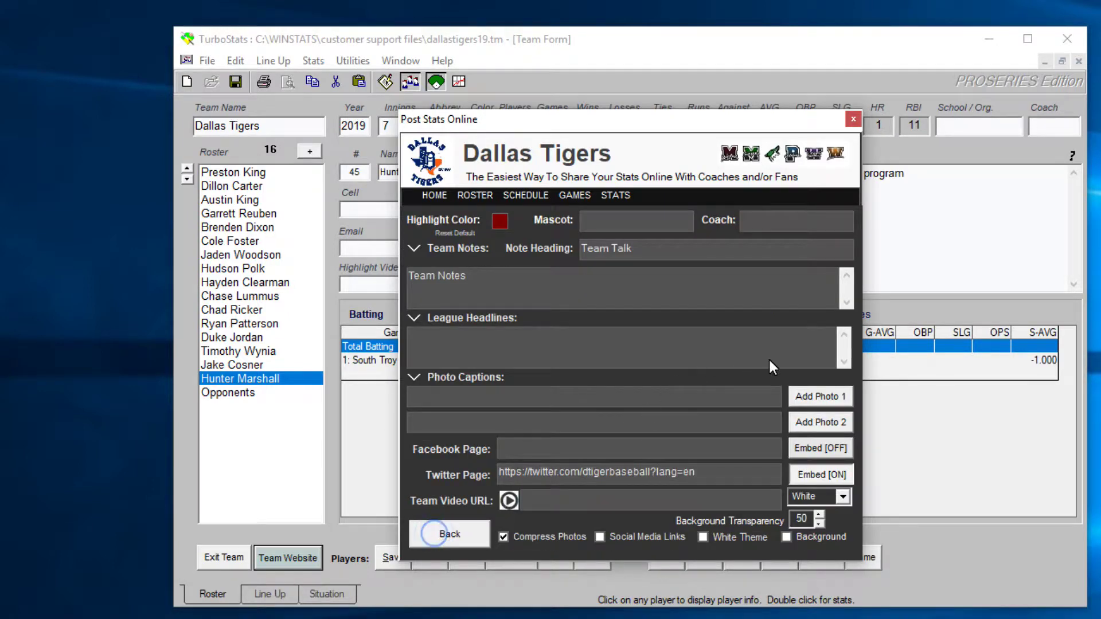
{"action": "left_click", "coordinate": [818, 422]}
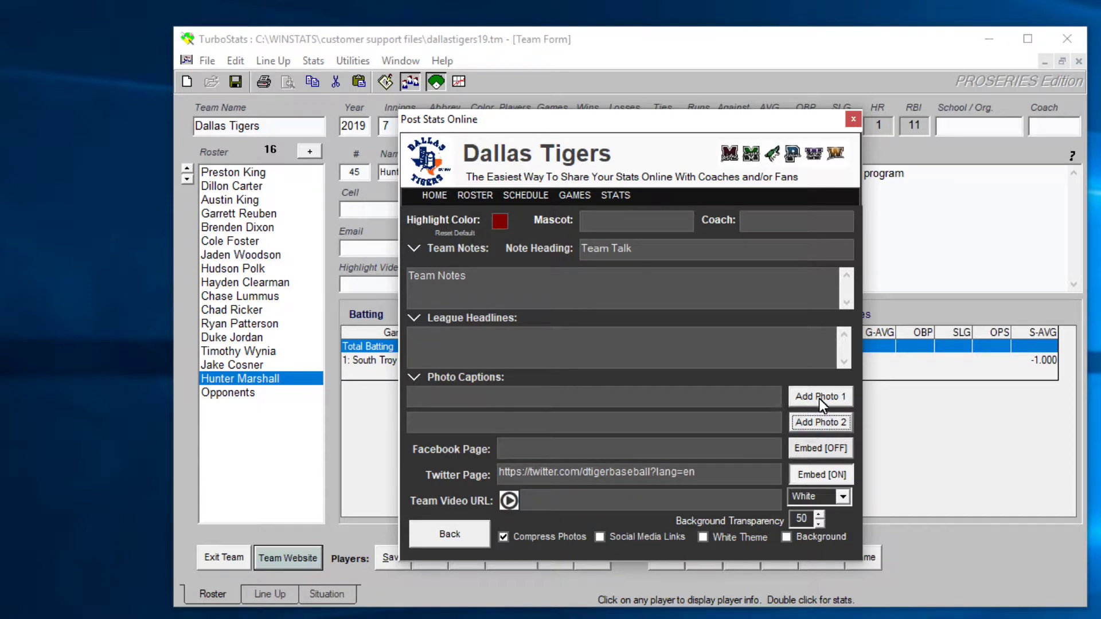
{"action": "left_click", "coordinate": [818, 398]}
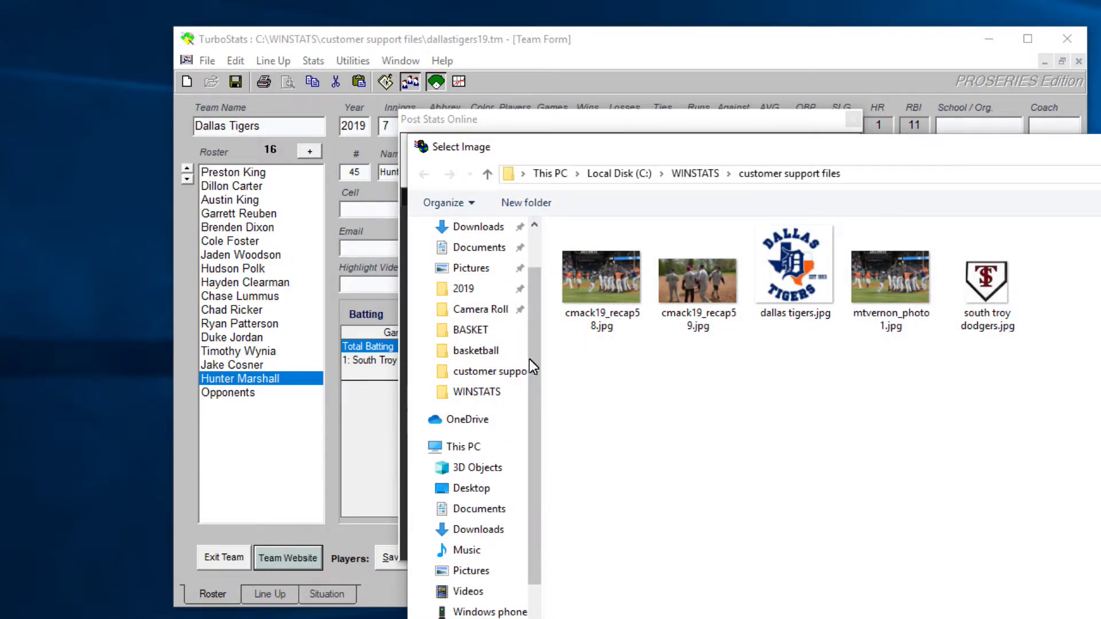
{"action": "left_click", "coordinate": [471, 287]}
{"action": "scroll", "coordinate": [894, 401], "scroll_direction": "down", "scroll_amount": 6}
{"action": "scroll", "coordinate": [930, 393], "scroll_direction": "up", "scroll_amount": 5}
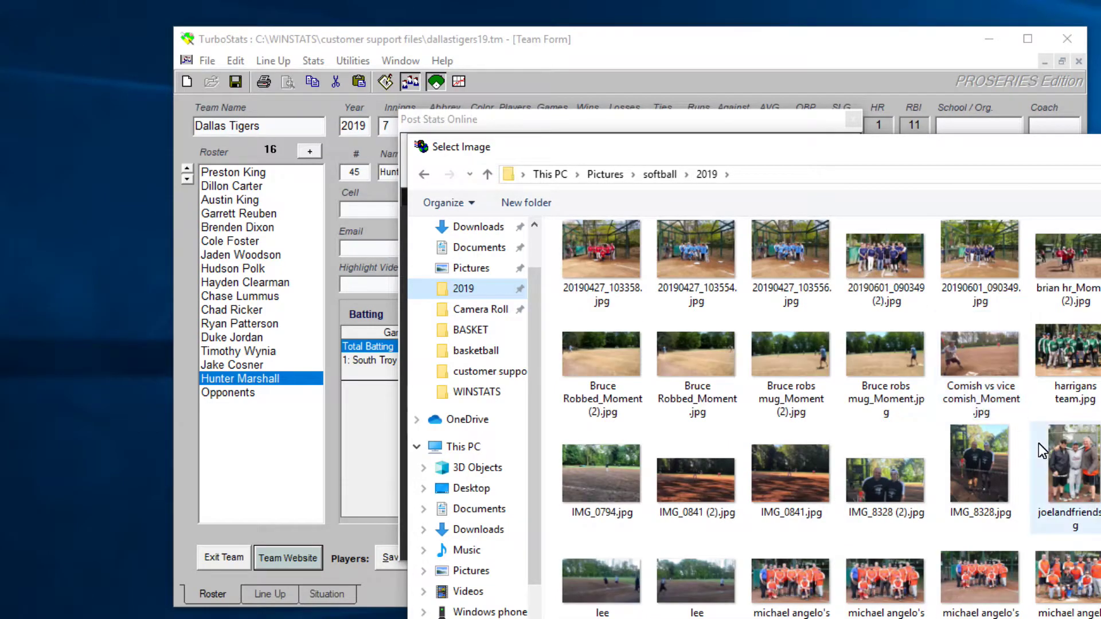
{"action": "double_click", "coordinate": [1054, 570]}
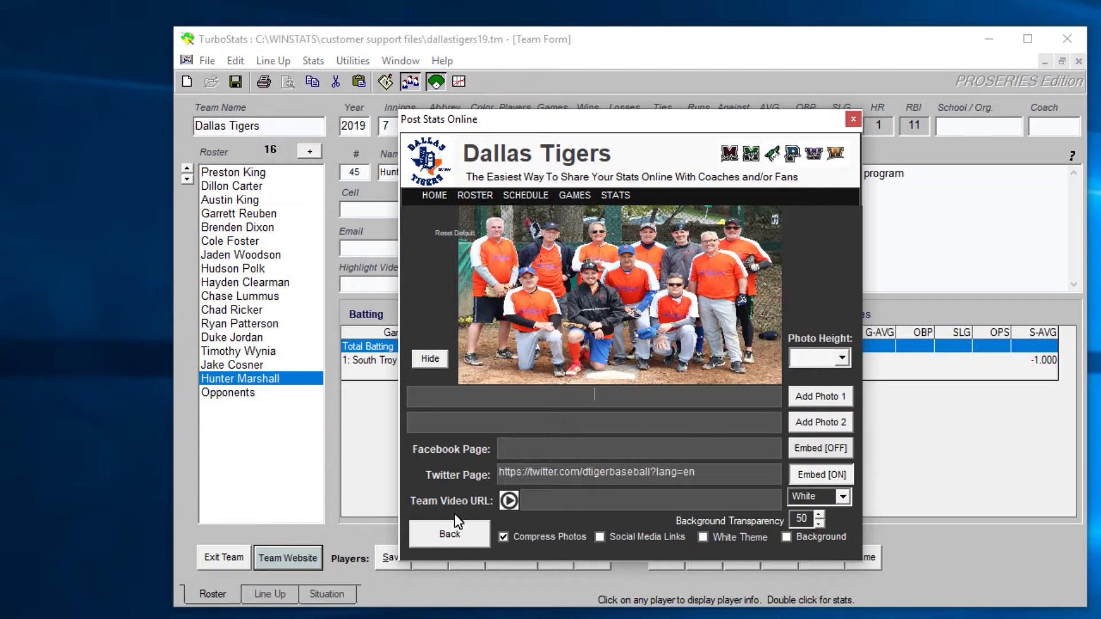
{"action": "left_click", "coordinate": [454, 532]}
Post the full Dallas Tigers team website and open the posted site in the browser.
{"action": "left_click", "coordinate": [634, 531]}
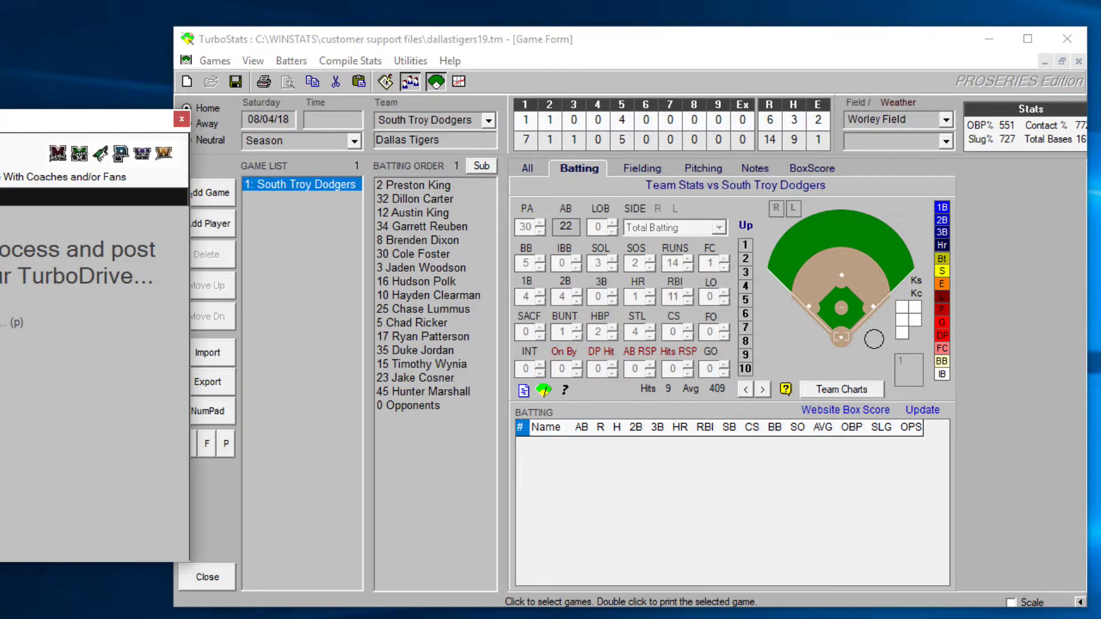
{"action": "left_click_drag", "start_coordinate": [0, 124], "coordinate": [313, 119]}
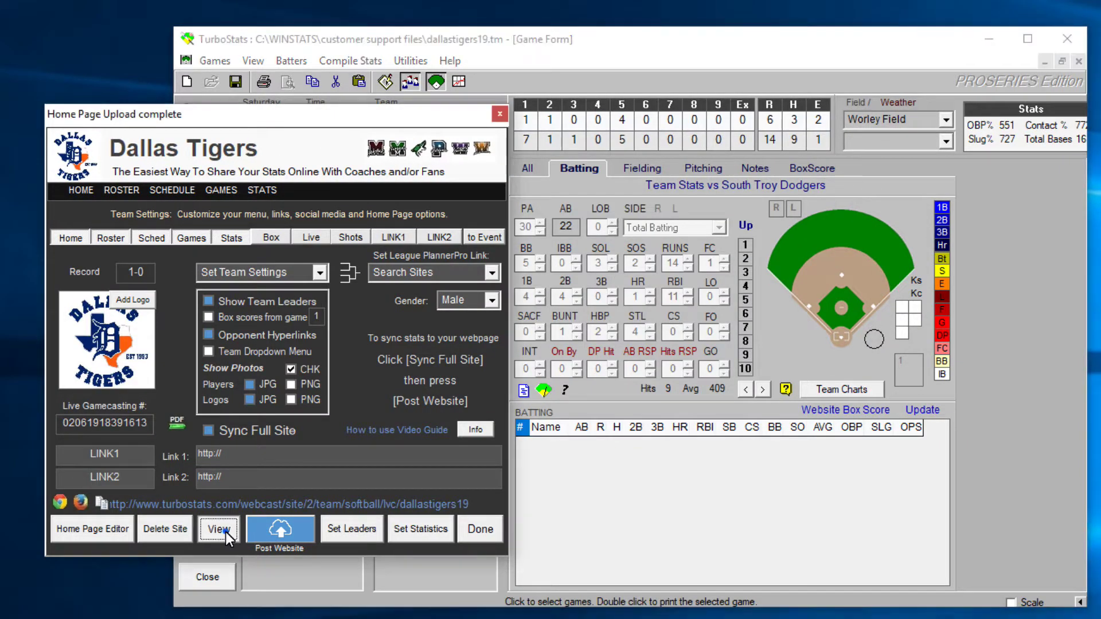
{"action": "left_click", "coordinate": [218, 528]}
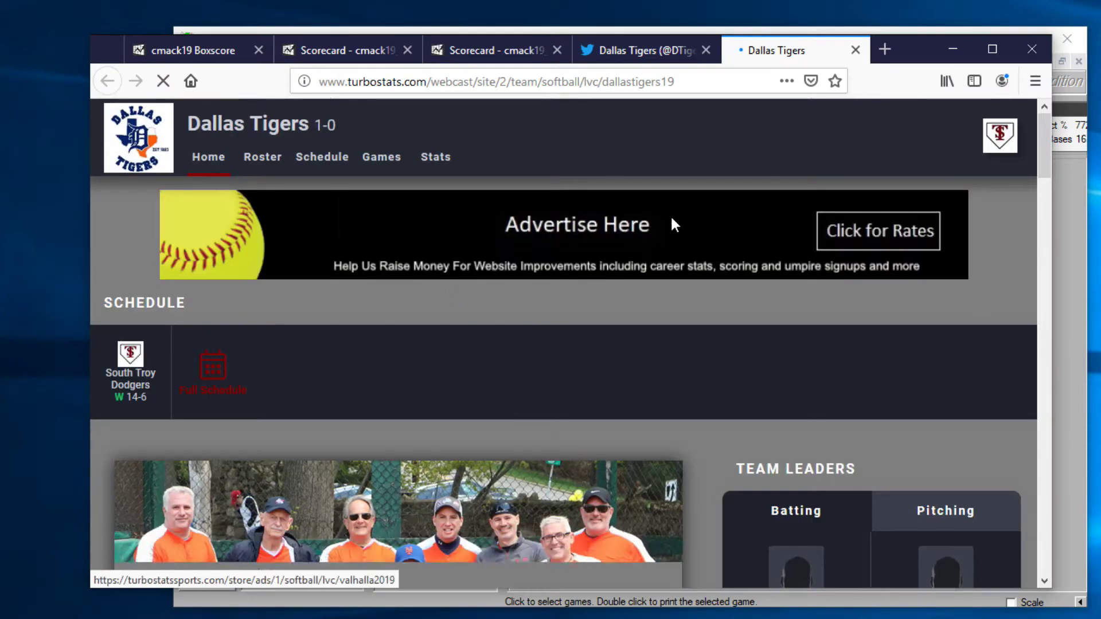
Review the posted site's home page photo, news feed and team leaders, and visit its roster page.
{"action": "scroll", "coordinate": [610, 384], "scroll_direction": "down", "scroll_amount": 9}
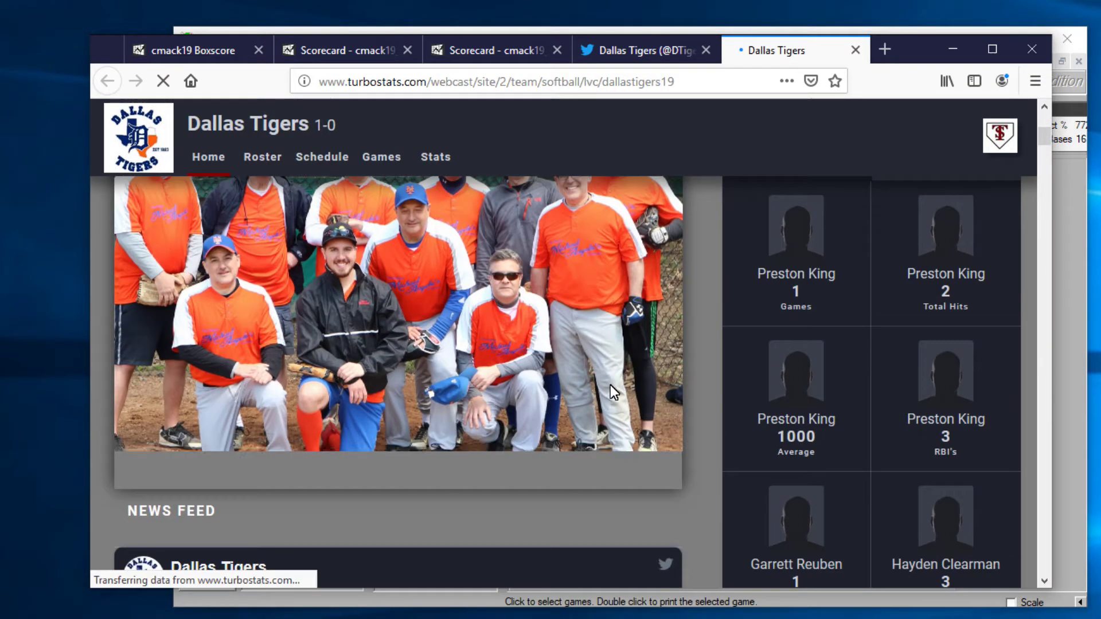
{"action": "scroll", "coordinate": [615, 380], "scroll_direction": "up", "scroll_amount": 6}
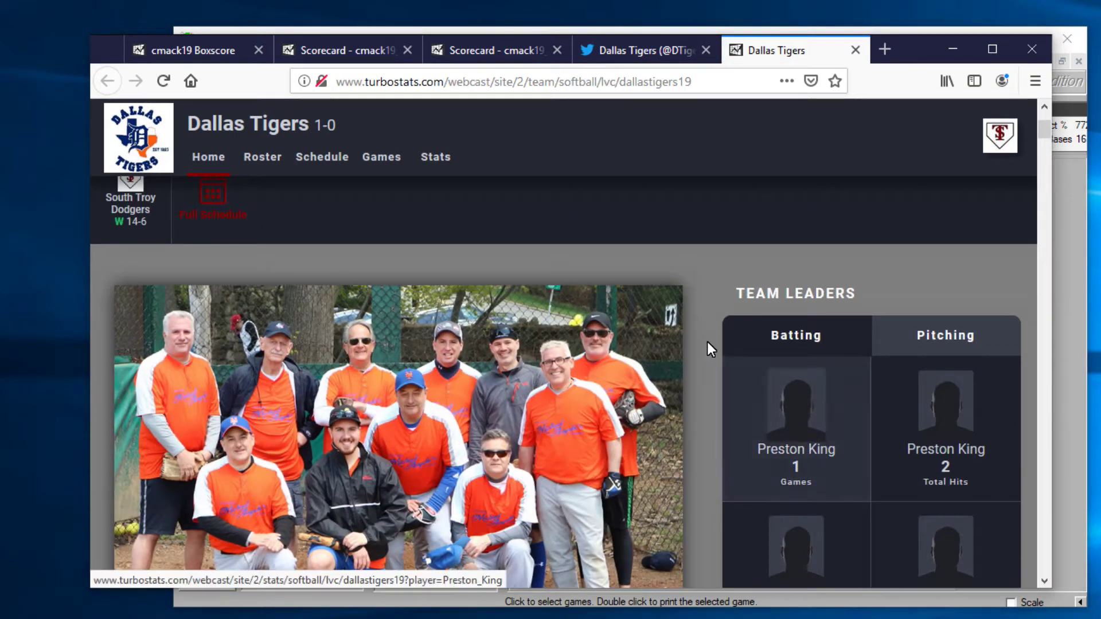
{"action": "scroll", "coordinate": [706, 339], "scroll_direction": "up", "scroll_amount": 3}
{"action": "left_click", "coordinate": [257, 157]}
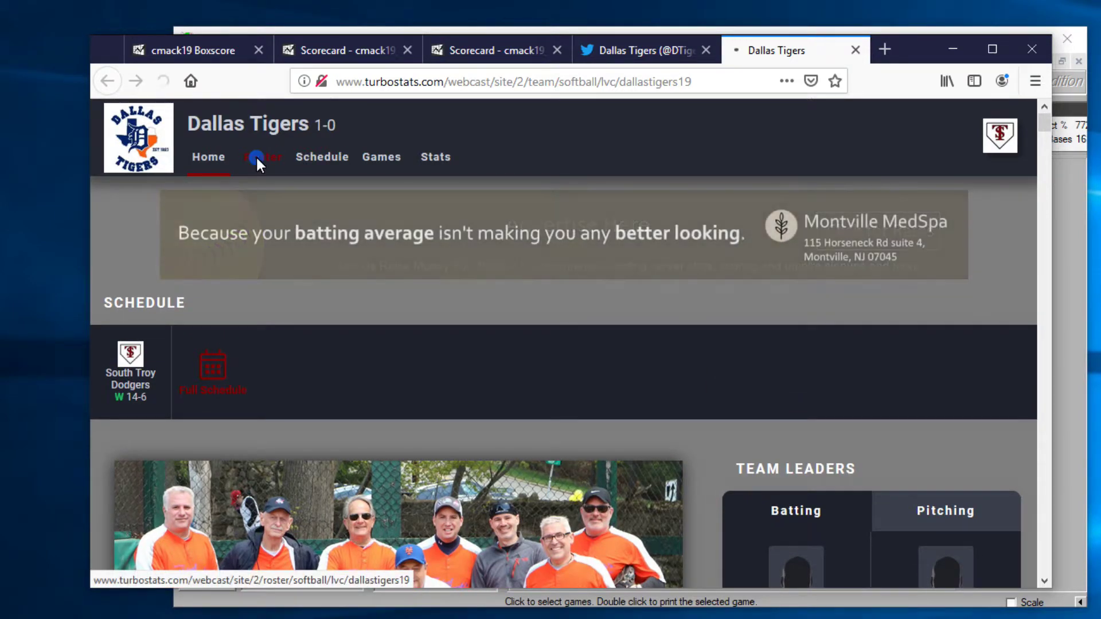
{"action": "left_click", "coordinate": [208, 156]}
{"action": "scroll", "coordinate": [338, 408], "scroll_direction": "down", "scroll_amount": 4}
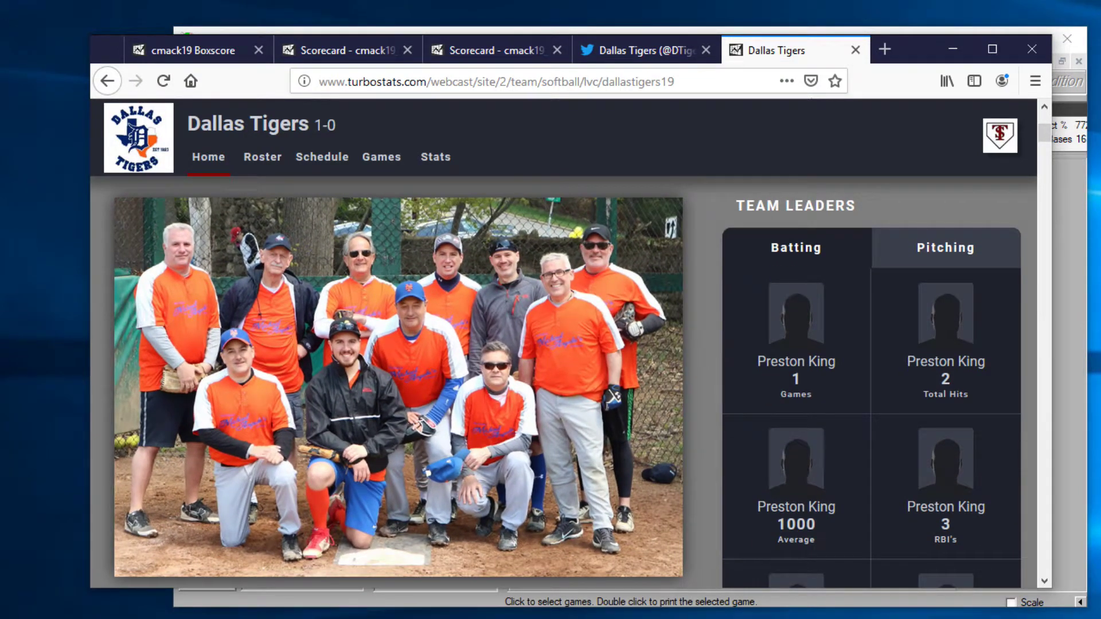
{"action": "key", "text": "alt+Tab"}
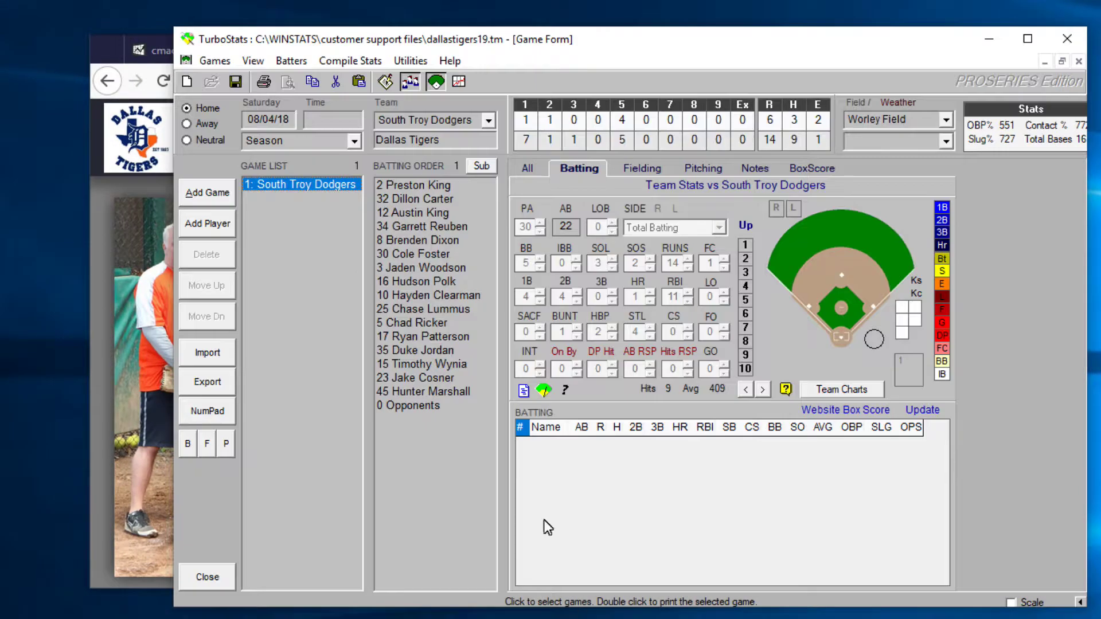
{"action": "left_click", "coordinate": [209, 570]}
{"action": "left_click", "coordinate": [226, 172]}
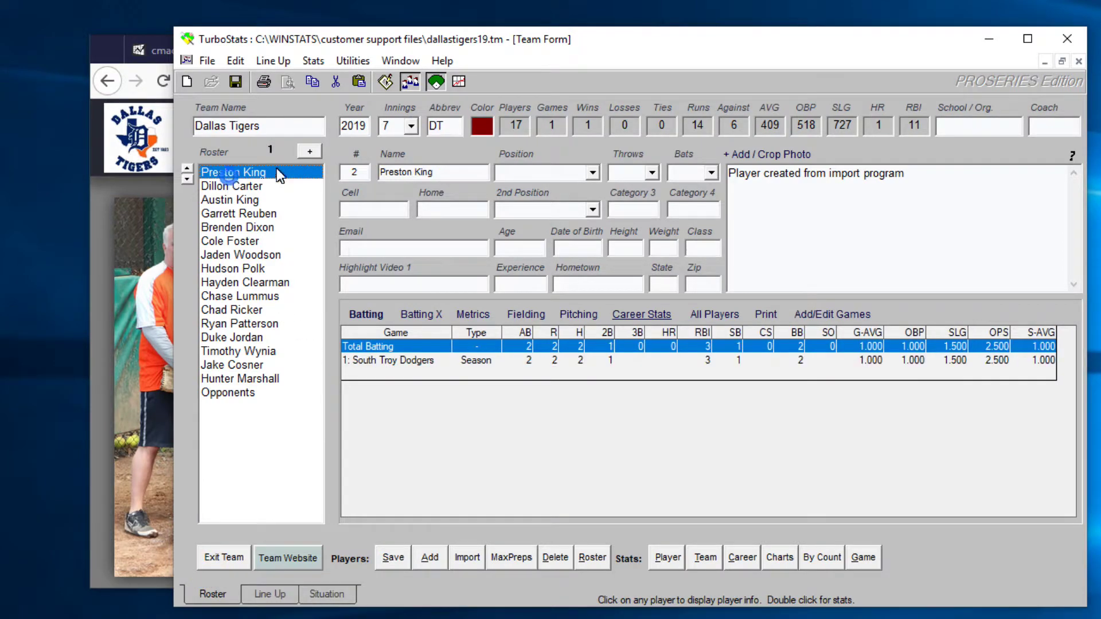
{"action": "left_click", "coordinate": [741, 156]}
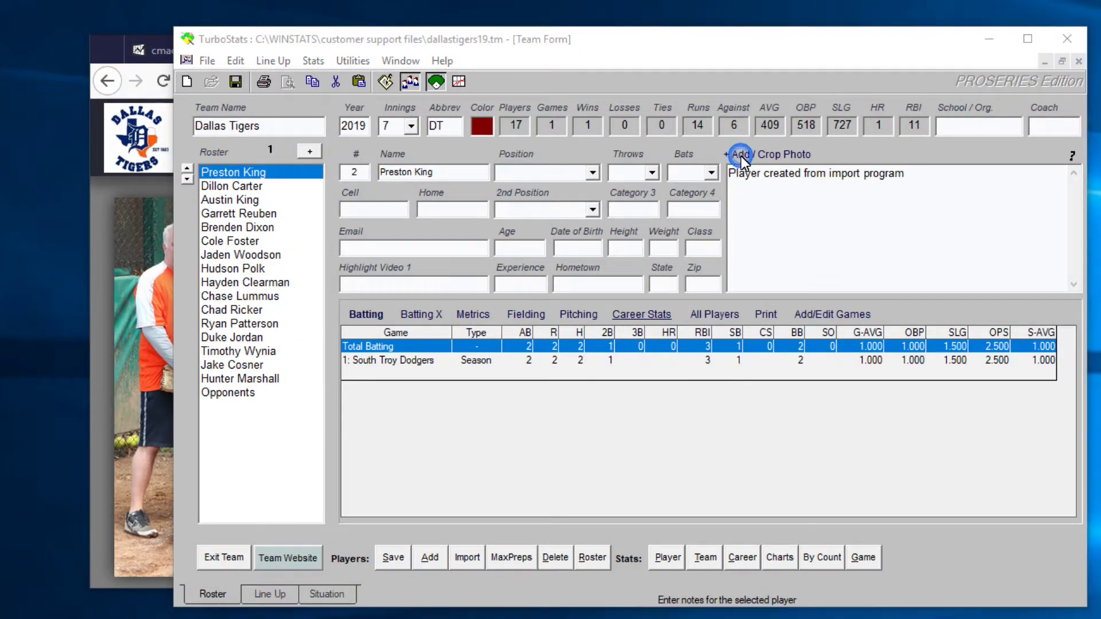
{"action": "scroll", "coordinate": [595, 388], "scroll_direction": "down", "scroll_amount": 5}
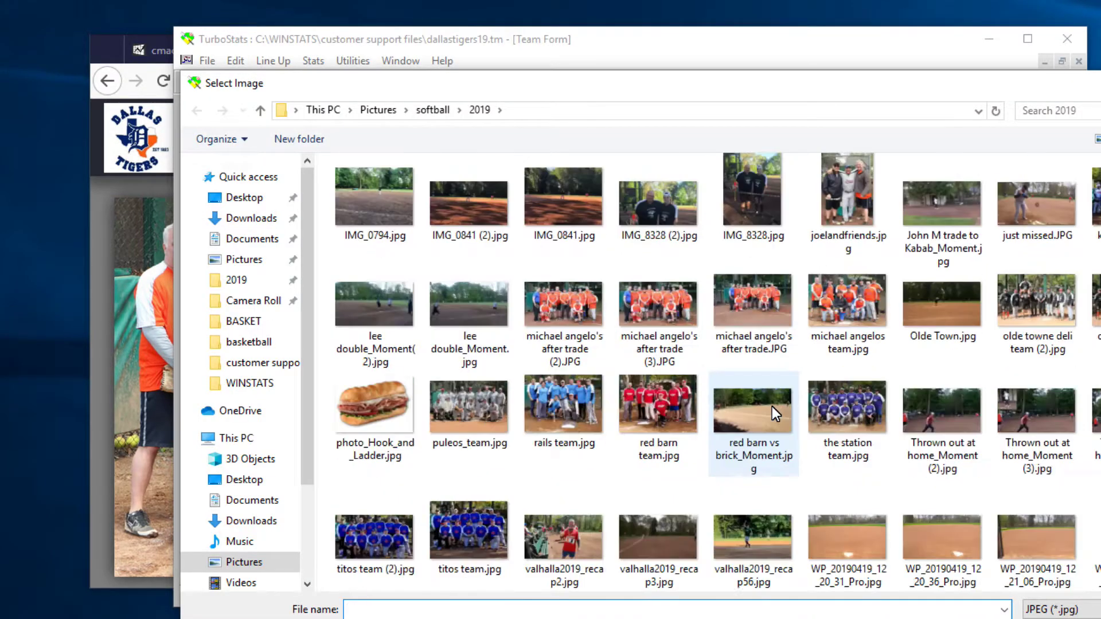
{"action": "double_click", "coordinate": [830, 306]}
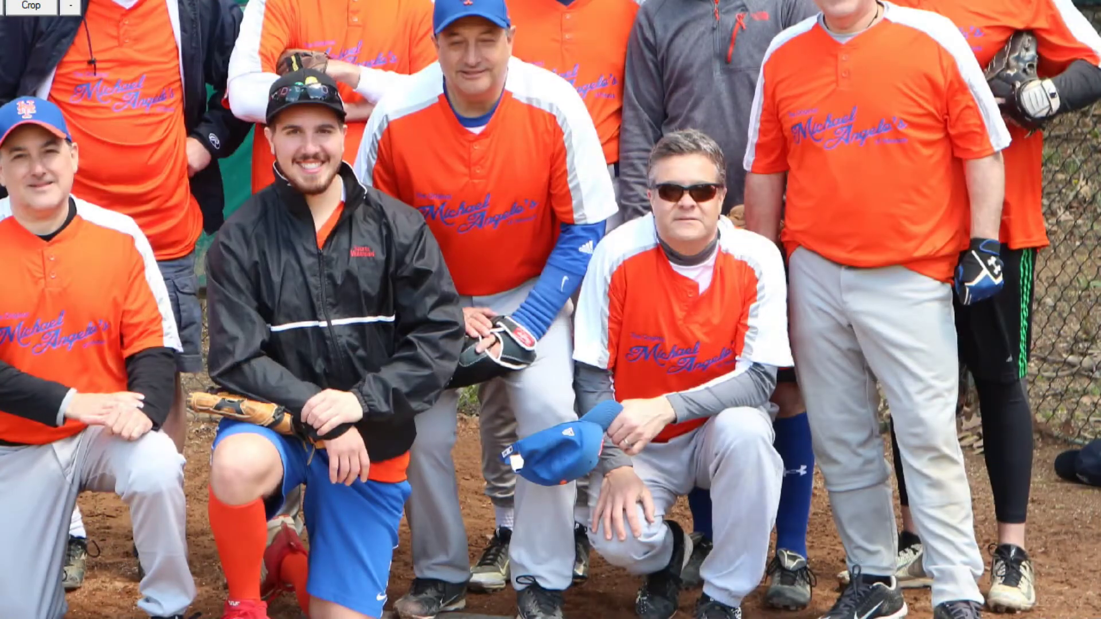
Crop the photo to the head and shoulders of the kneeling man in sunglasses and load it to the team website.
{"action": "left_click_drag", "start_coordinate": [35, 3], "coordinate": [472, 103]}
{"action": "left_click", "coordinate": [513, 136]}
{"action": "left_click", "coordinate": [513, 137]}
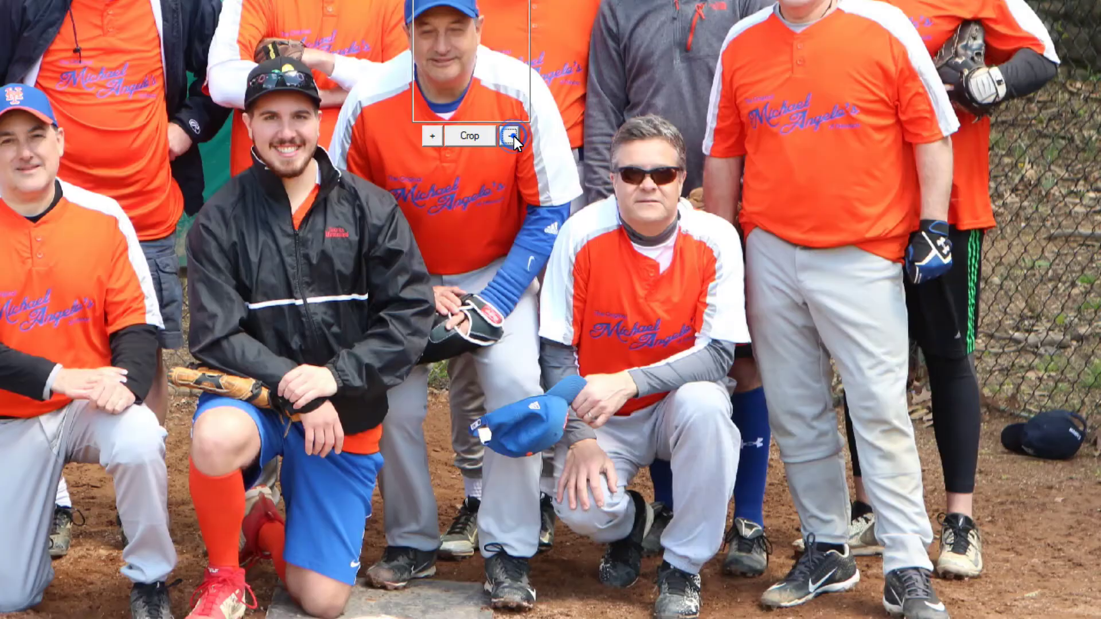
{"action": "left_click", "coordinate": [513, 137]}
{"action": "left_click_drag", "start_coordinate": [521, 106], "coordinate": [621, 248]}
{"action": "left_click", "coordinate": [615, 262]}
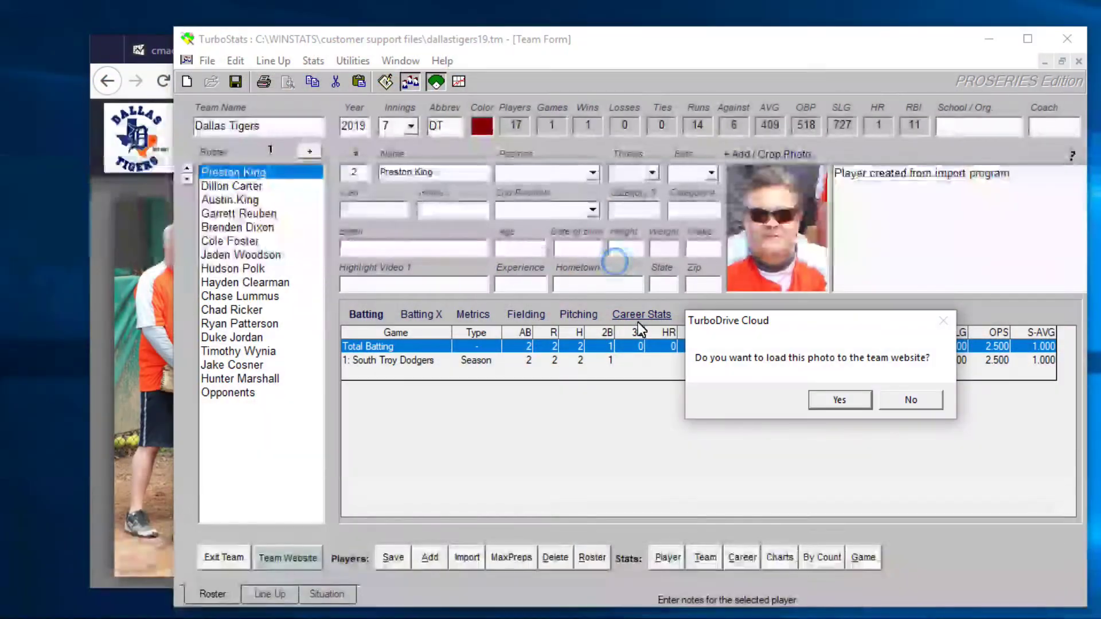
{"action": "left_click", "coordinate": [839, 397]}
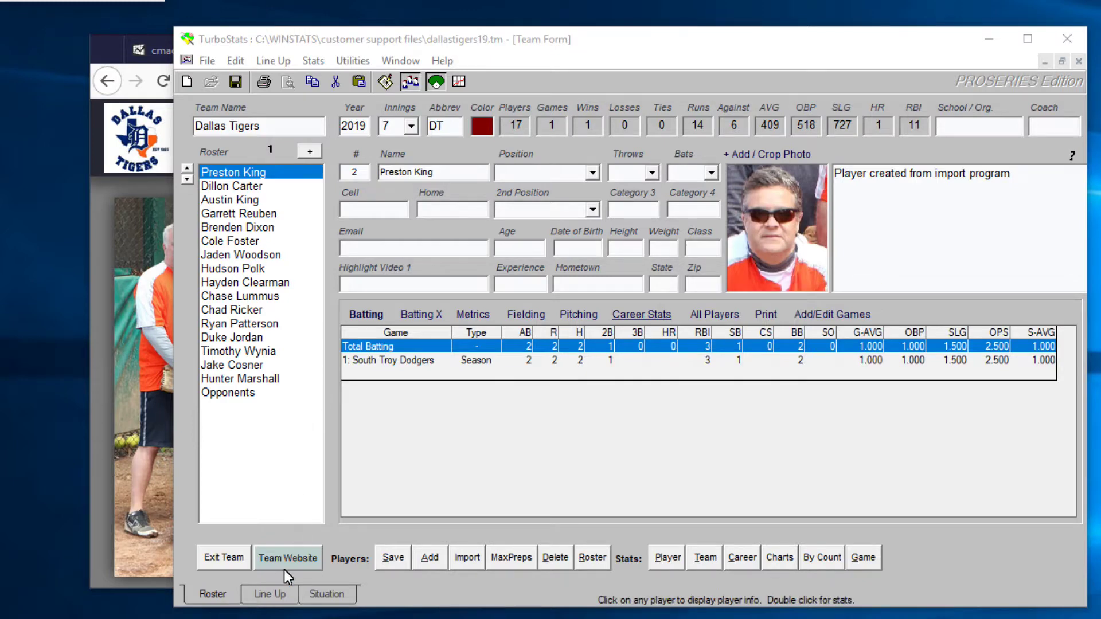
Switch to the browser, reload the team site and check the first player's photo in the refreshed stats table.
{"action": "left_click", "coordinate": [99, 444]}
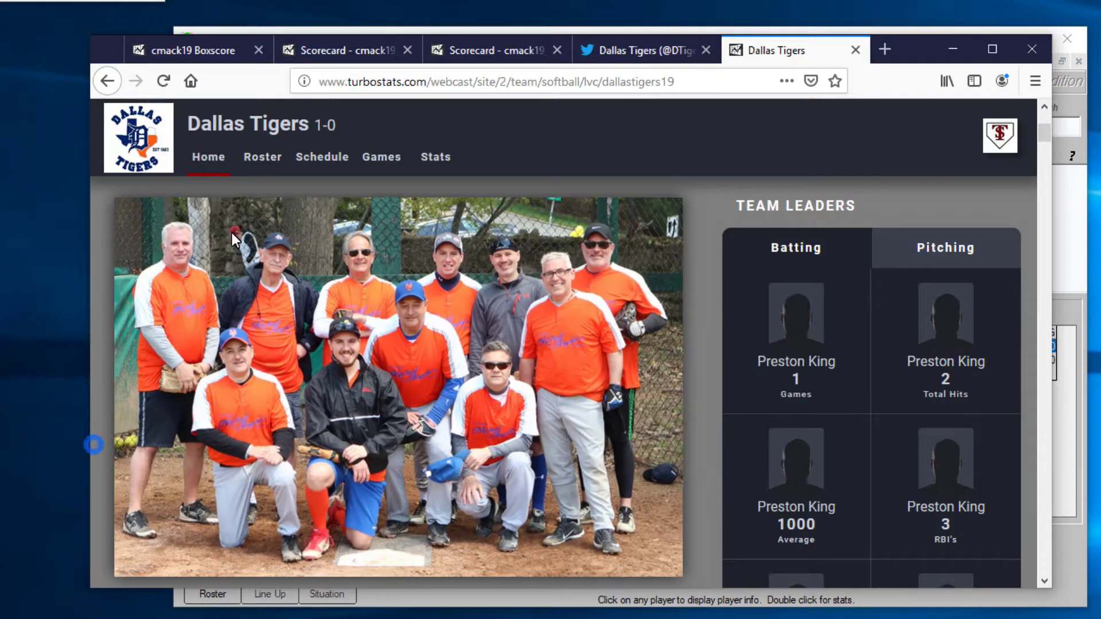
{"action": "left_click", "coordinate": [163, 81]}
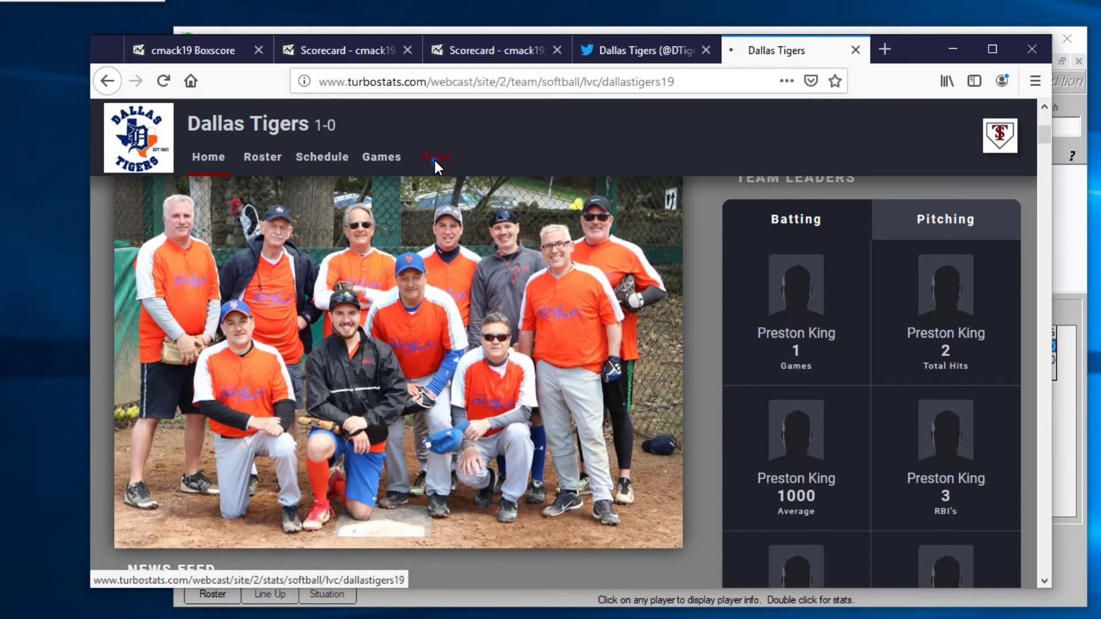
{"action": "left_click", "coordinate": [434, 158]}
{"action": "scroll", "coordinate": [755, 412], "scroll_direction": "down", "scroll_amount": 6}
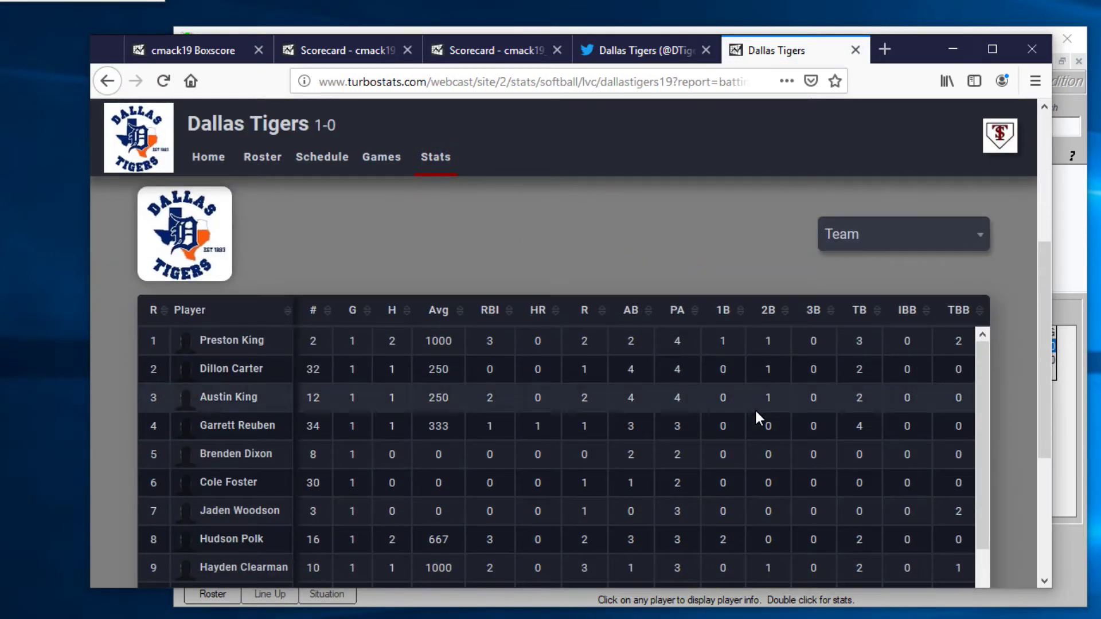
{"action": "scroll", "coordinate": [754, 408], "scroll_direction": "up", "scroll_amount": 2}
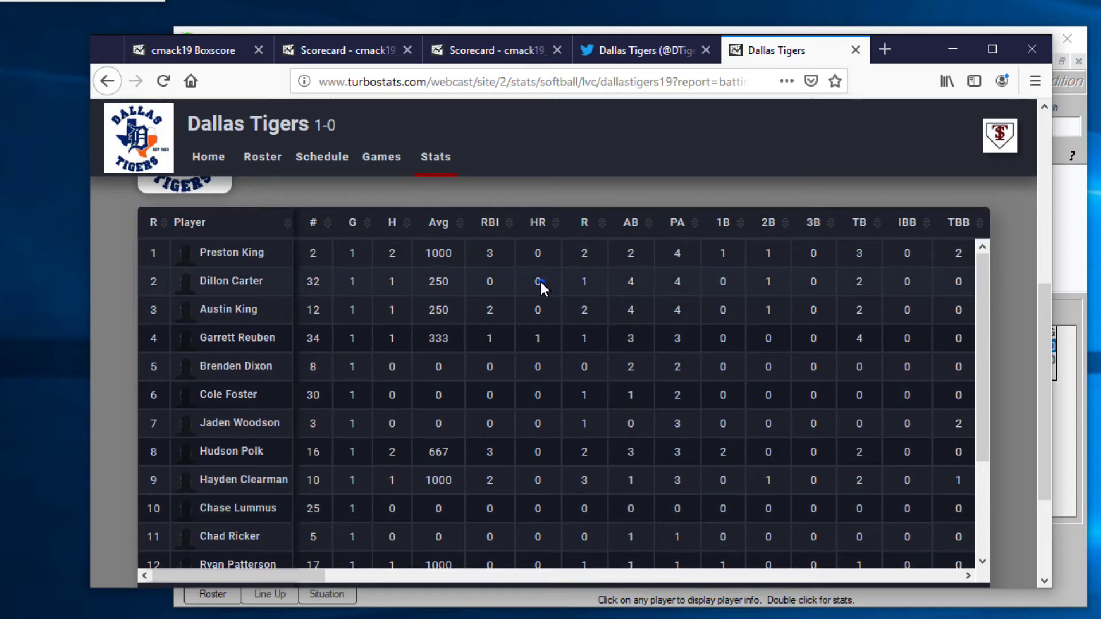
{"action": "right_click", "coordinate": [540, 281]}
{"action": "left_click", "coordinate": [664, 298]}
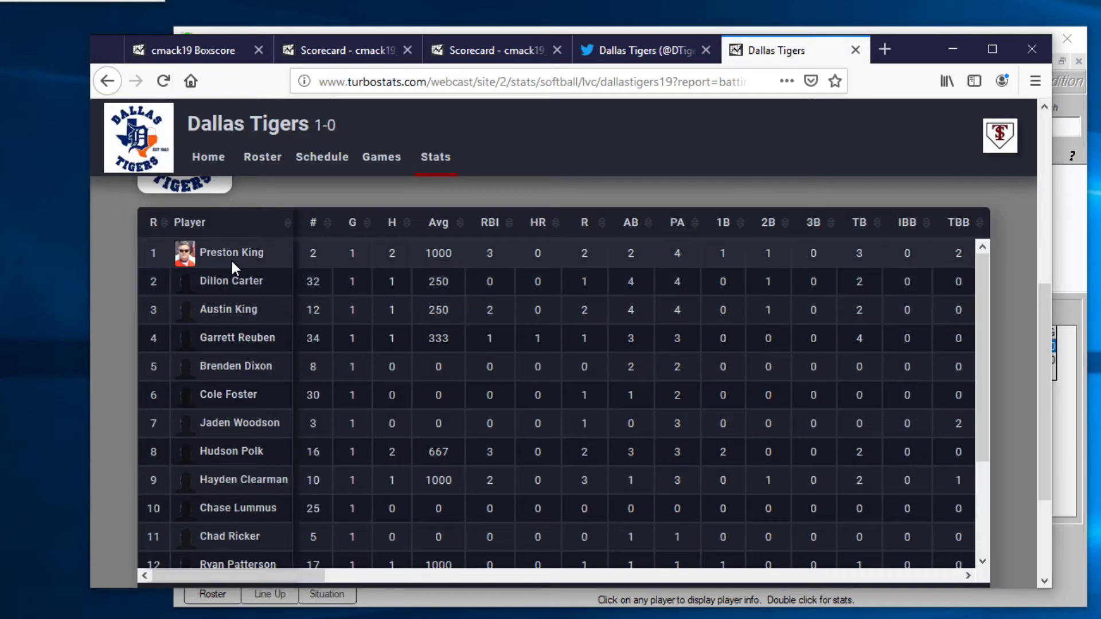
Return to the site's home page and look over the team leaders' photos and the embedded Twitter news feed.
{"action": "left_click", "coordinate": [215, 155]}
{"action": "scroll", "coordinate": [824, 384], "scroll_direction": "down", "scroll_amount": 5}
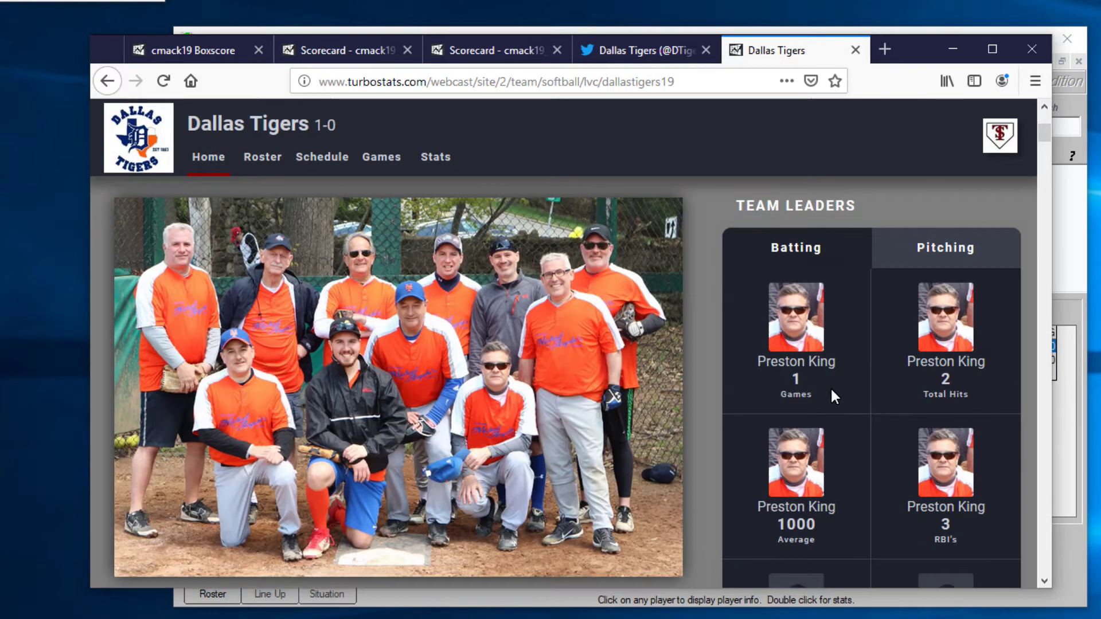
{"action": "scroll", "coordinate": [966, 346], "scroll_direction": "down", "scroll_amount": 15}
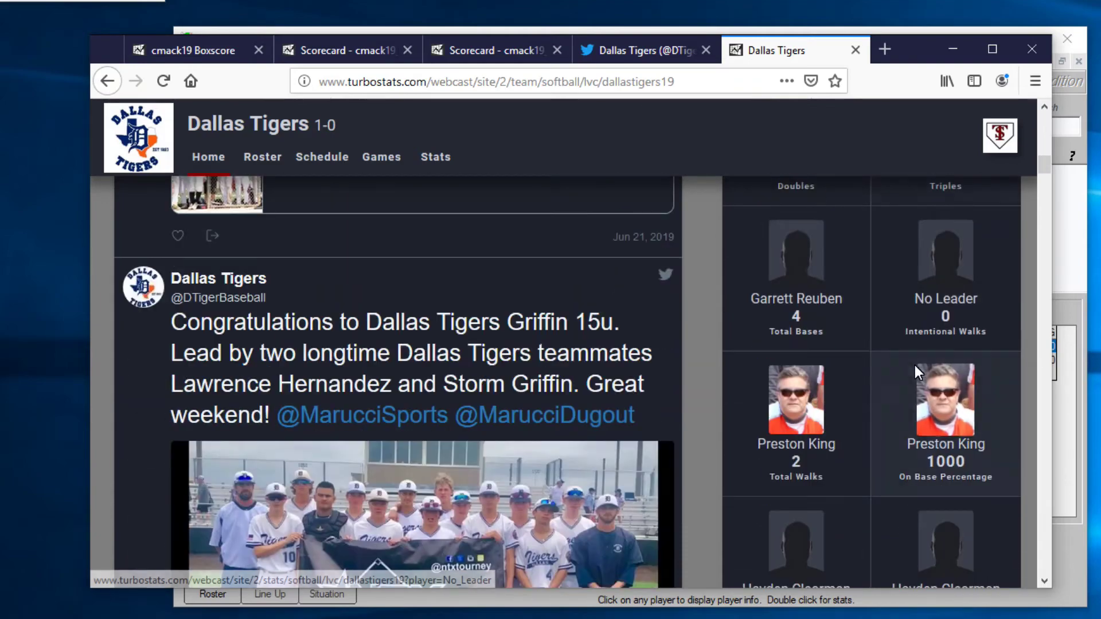
{"action": "scroll", "coordinate": [888, 380], "scroll_direction": "up", "scroll_amount": 12}
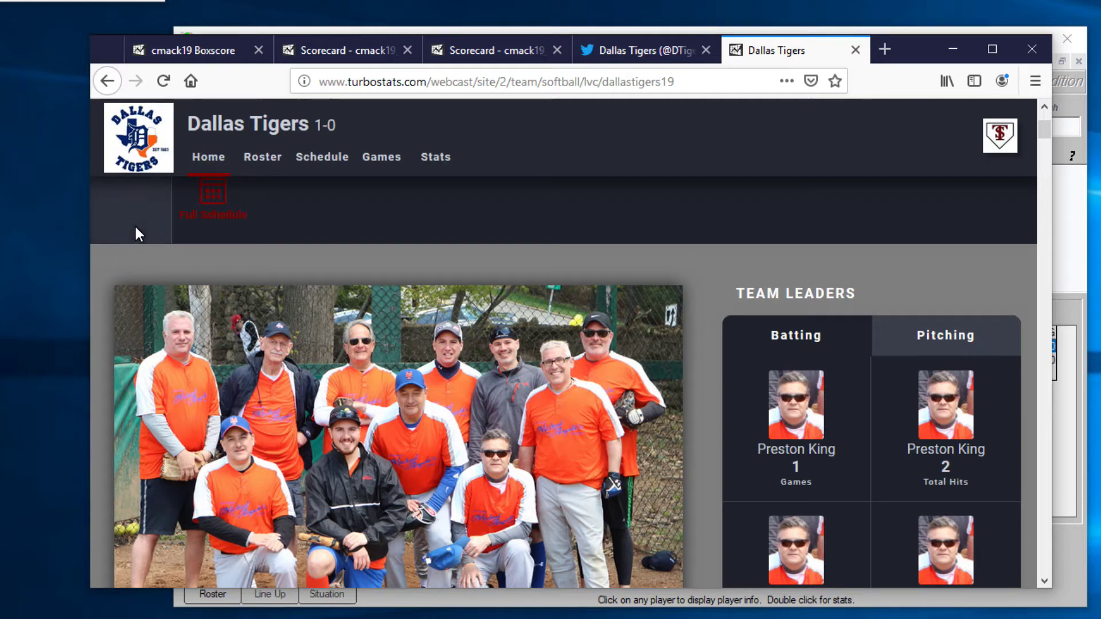
Open the South Troy Dodgers game's box score from the home page schedule and follow the link to the opponent's website.
{"action": "scroll", "coordinate": [133, 221], "scroll_direction": "up", "scroll_amount": 2}
{"action": "left_click", "coordinate": [132, 284]}
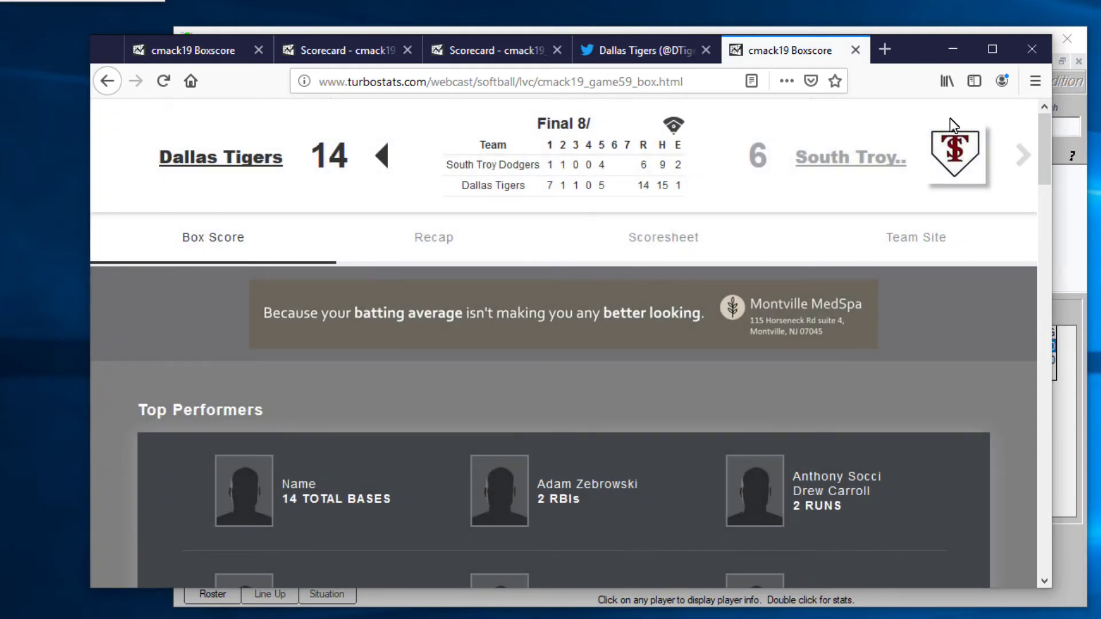
{"action": "left_click", "coordinate": [872, 157]}
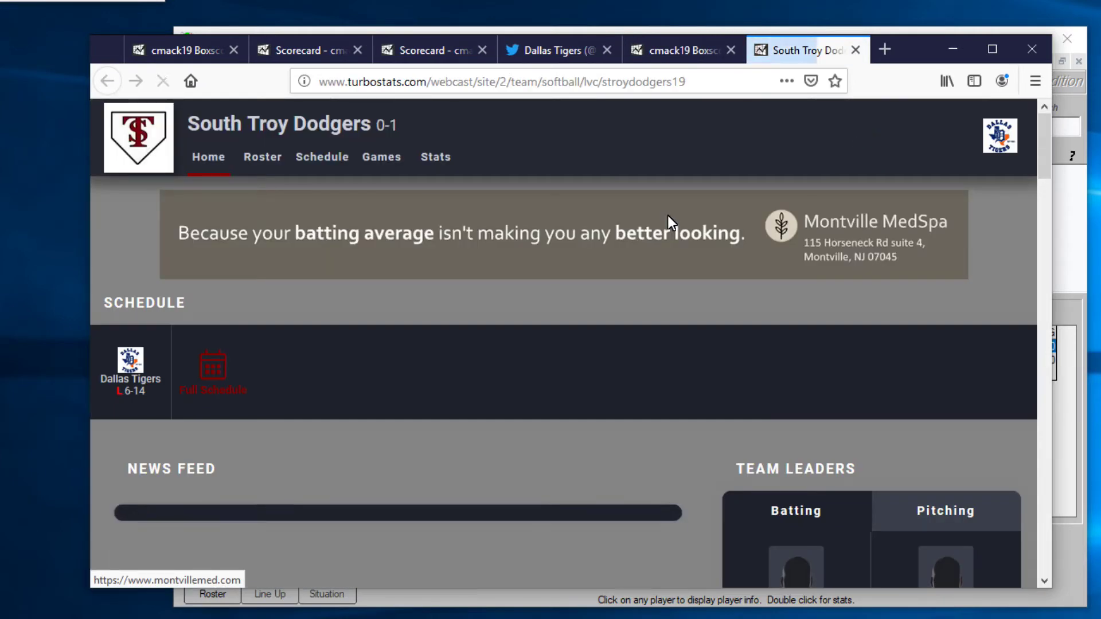